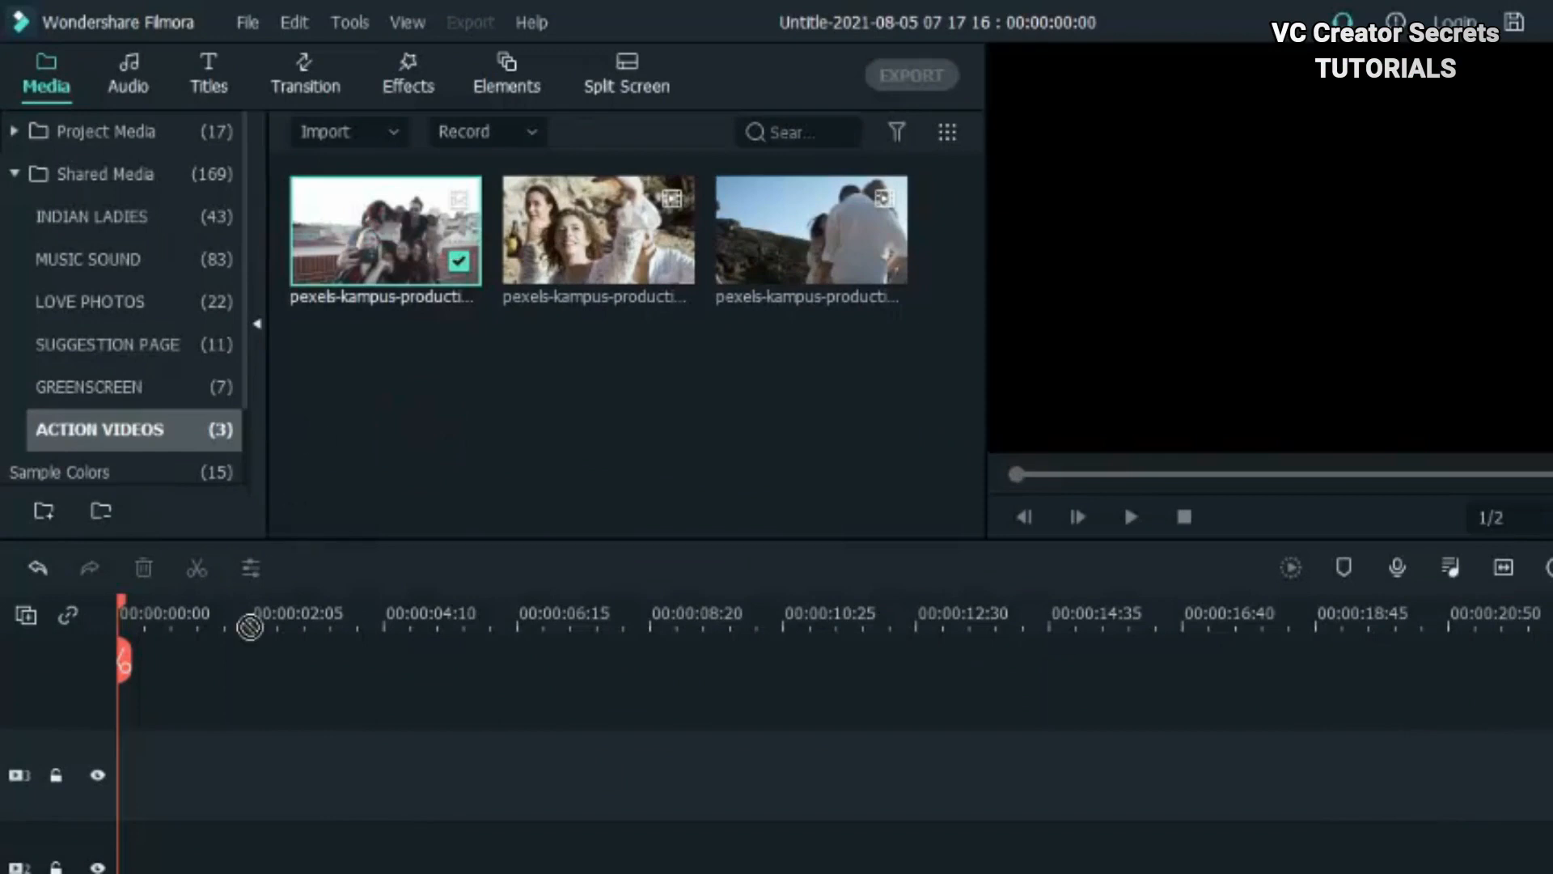
- Place the group selfie video on the track, keep project settings, and play from the start
mouse_move(386, 215)
left_mouse_down()
mouse_move(243, 680)
mouse_move(100, 777)
left_mouse_up()
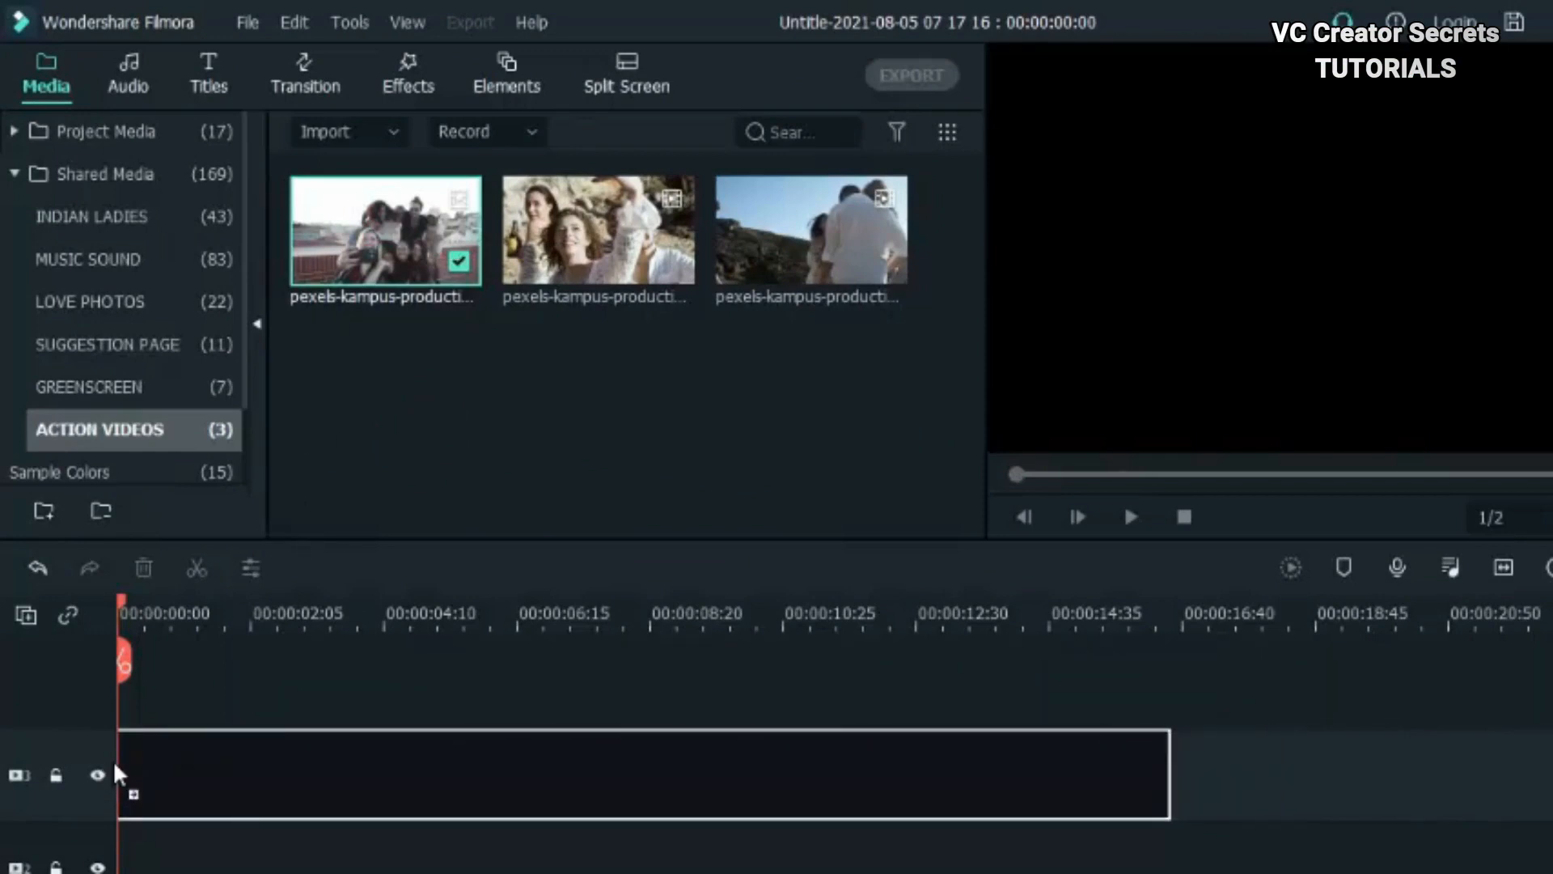
left_click_drag(116, 772, 119, 772)
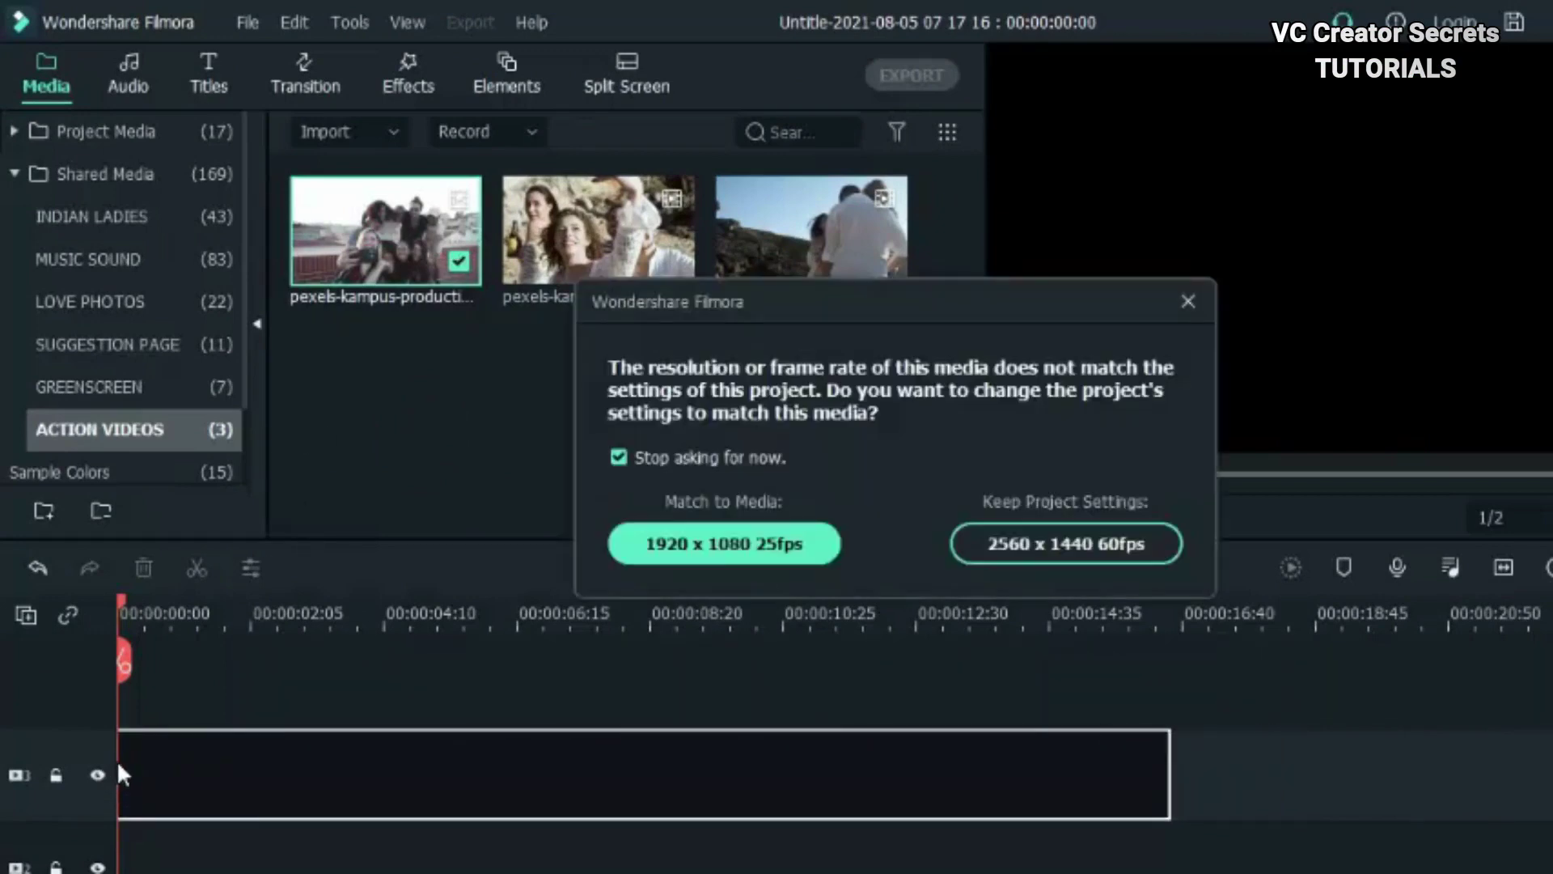
left_click(1052, 536)
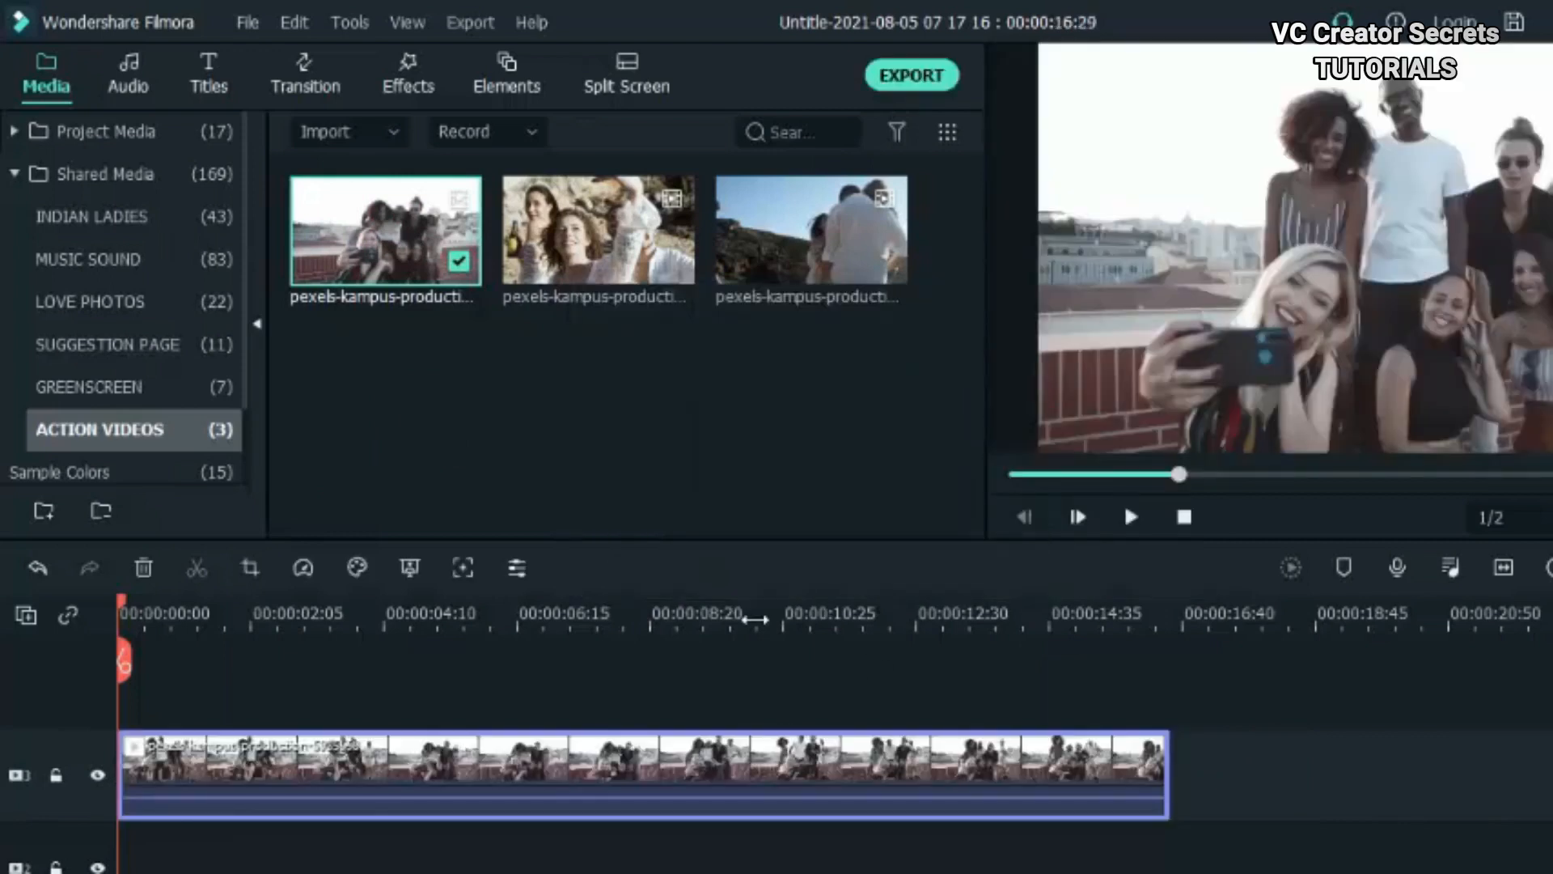
scroll(768, 611, "up", 4)
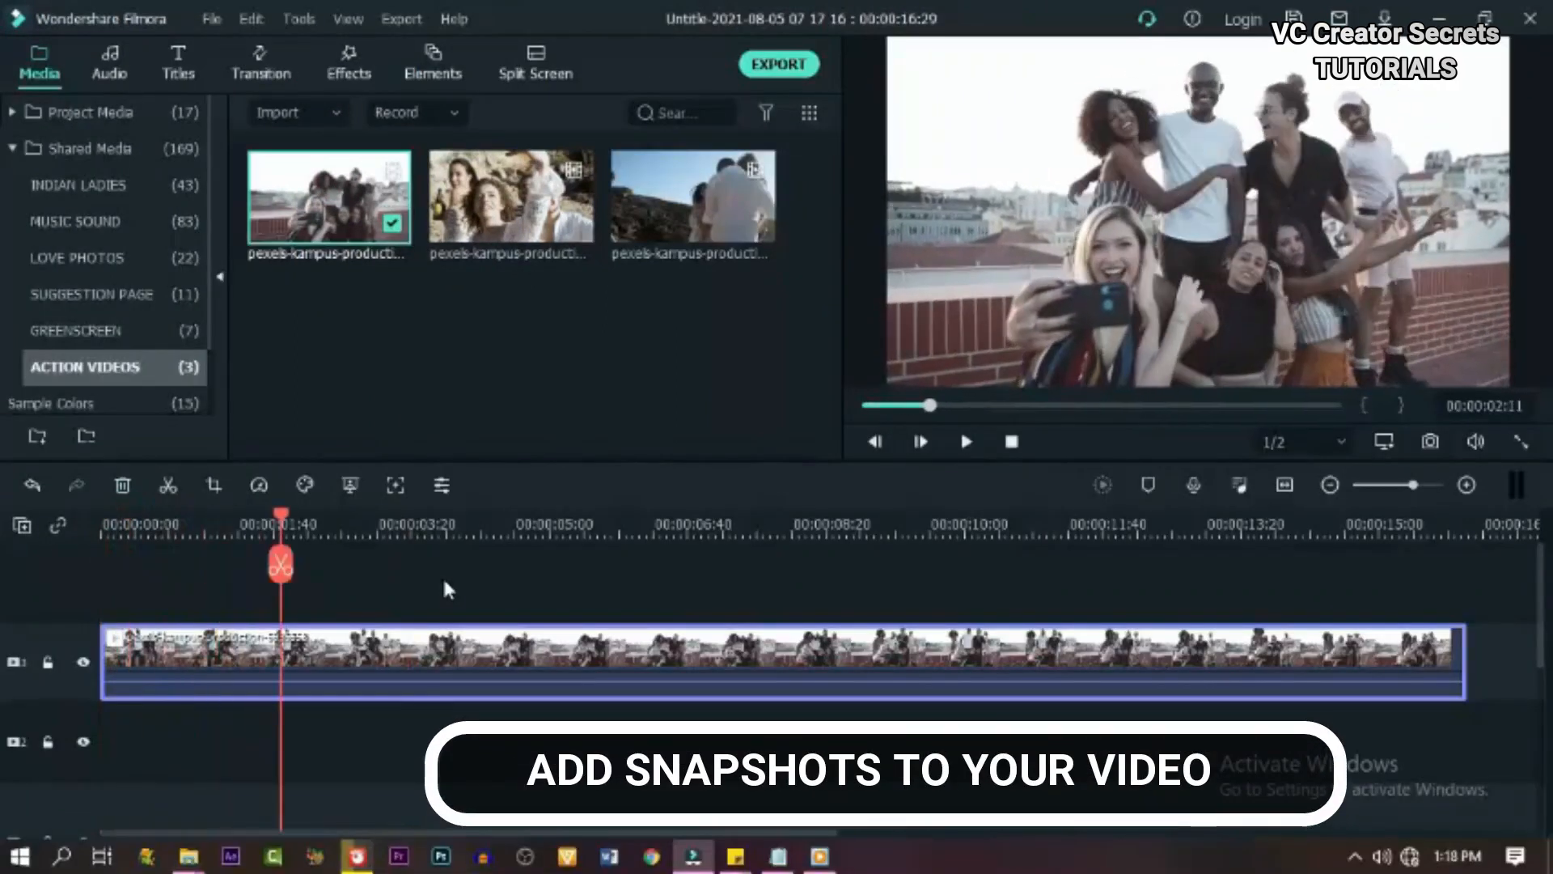
left_click_drag(281, 522, 105, 522)
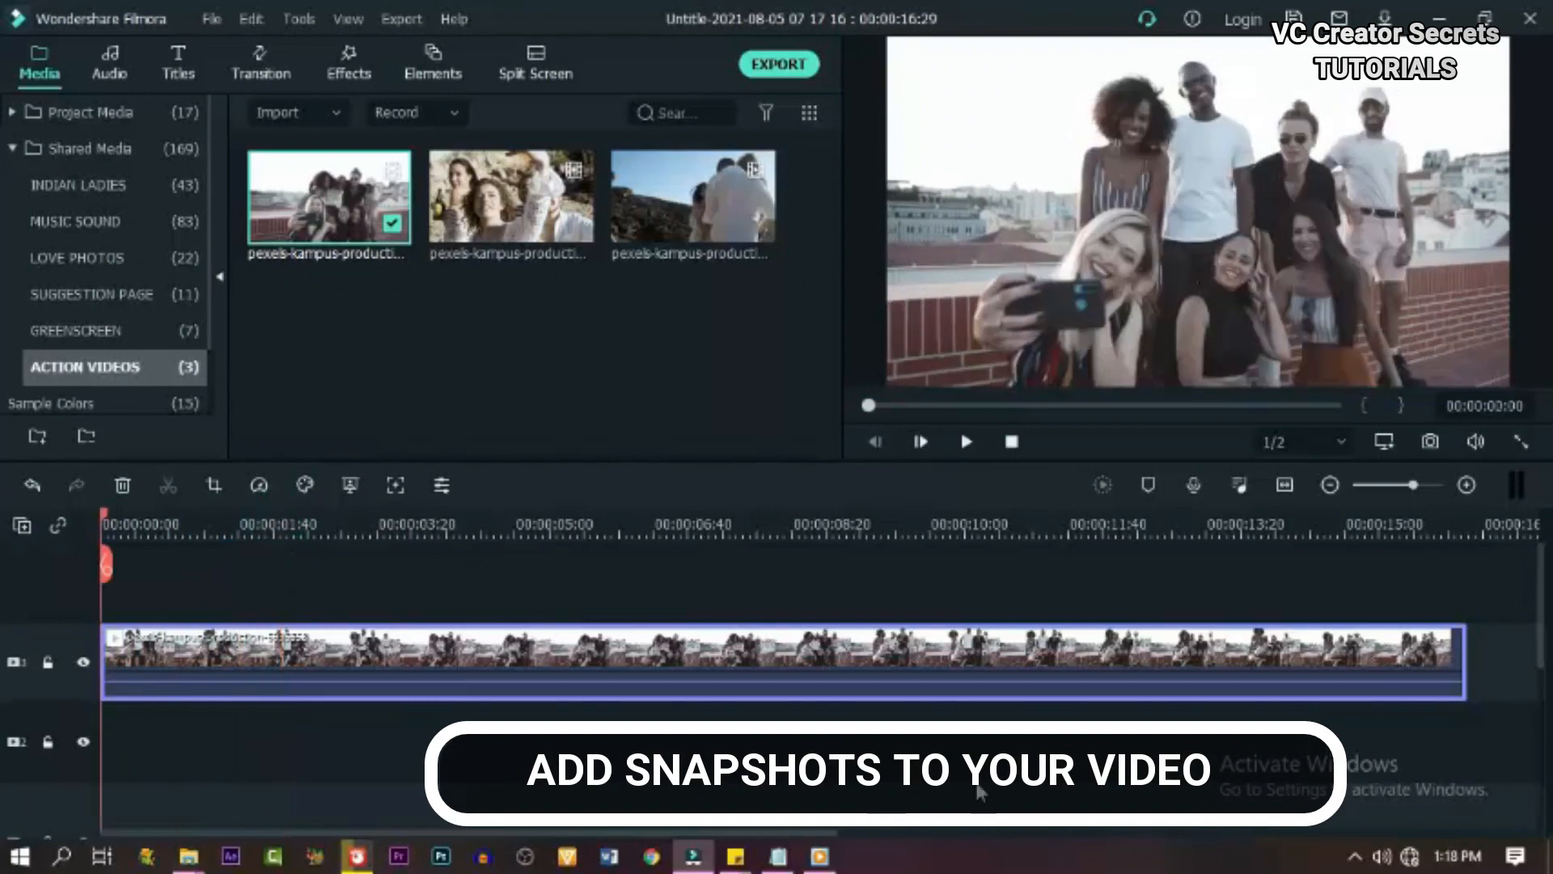
key("space")
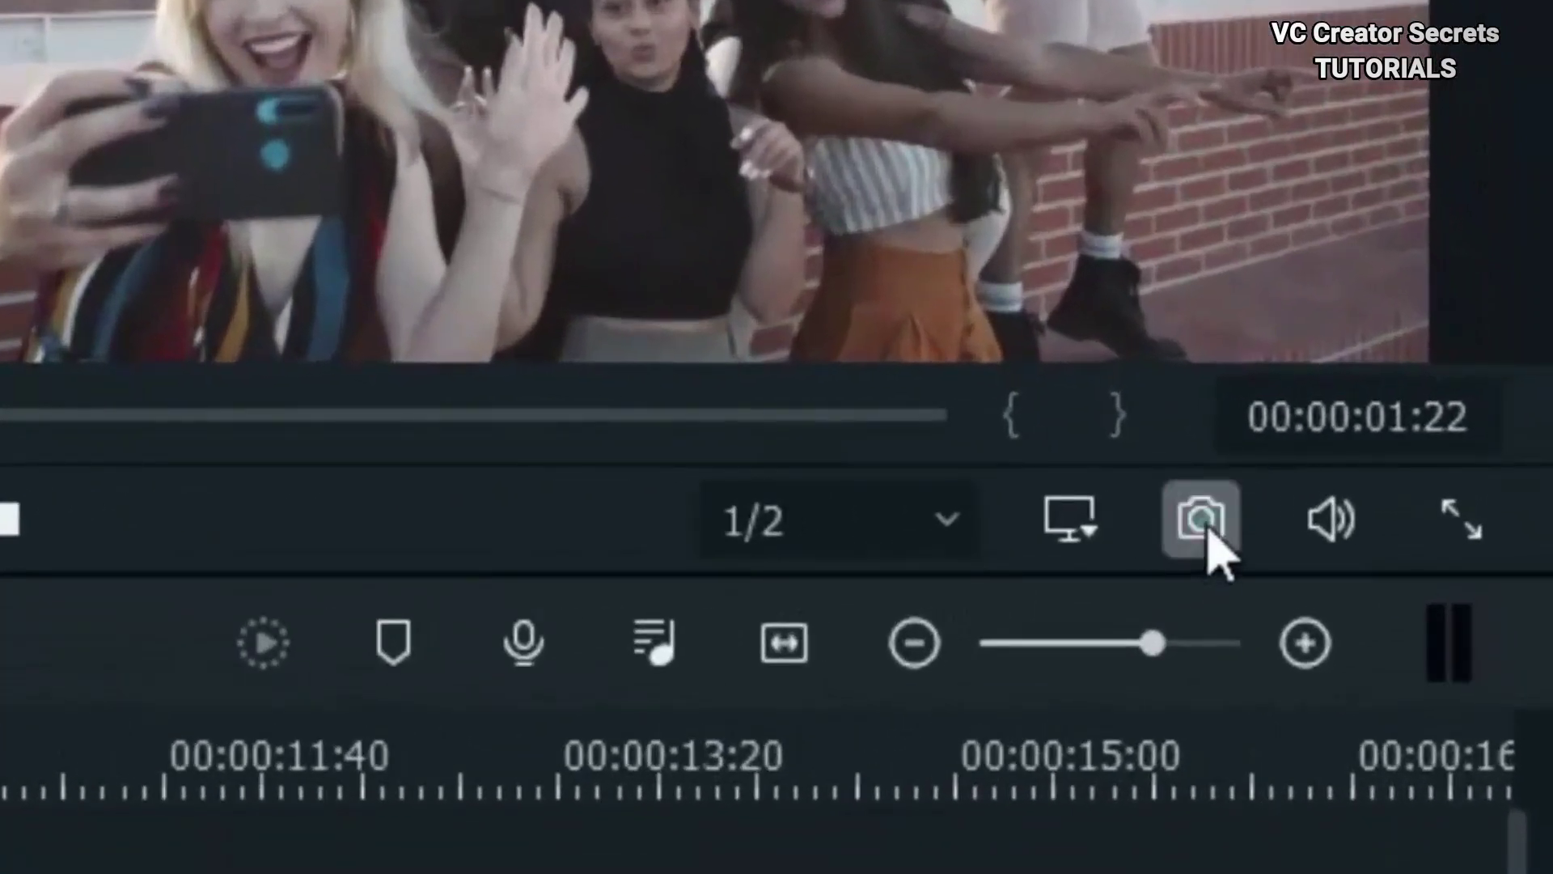
- Capture a snapshot, split the clip there and insert Snapshot_53 into the opened gap
left_click(1202, 519)
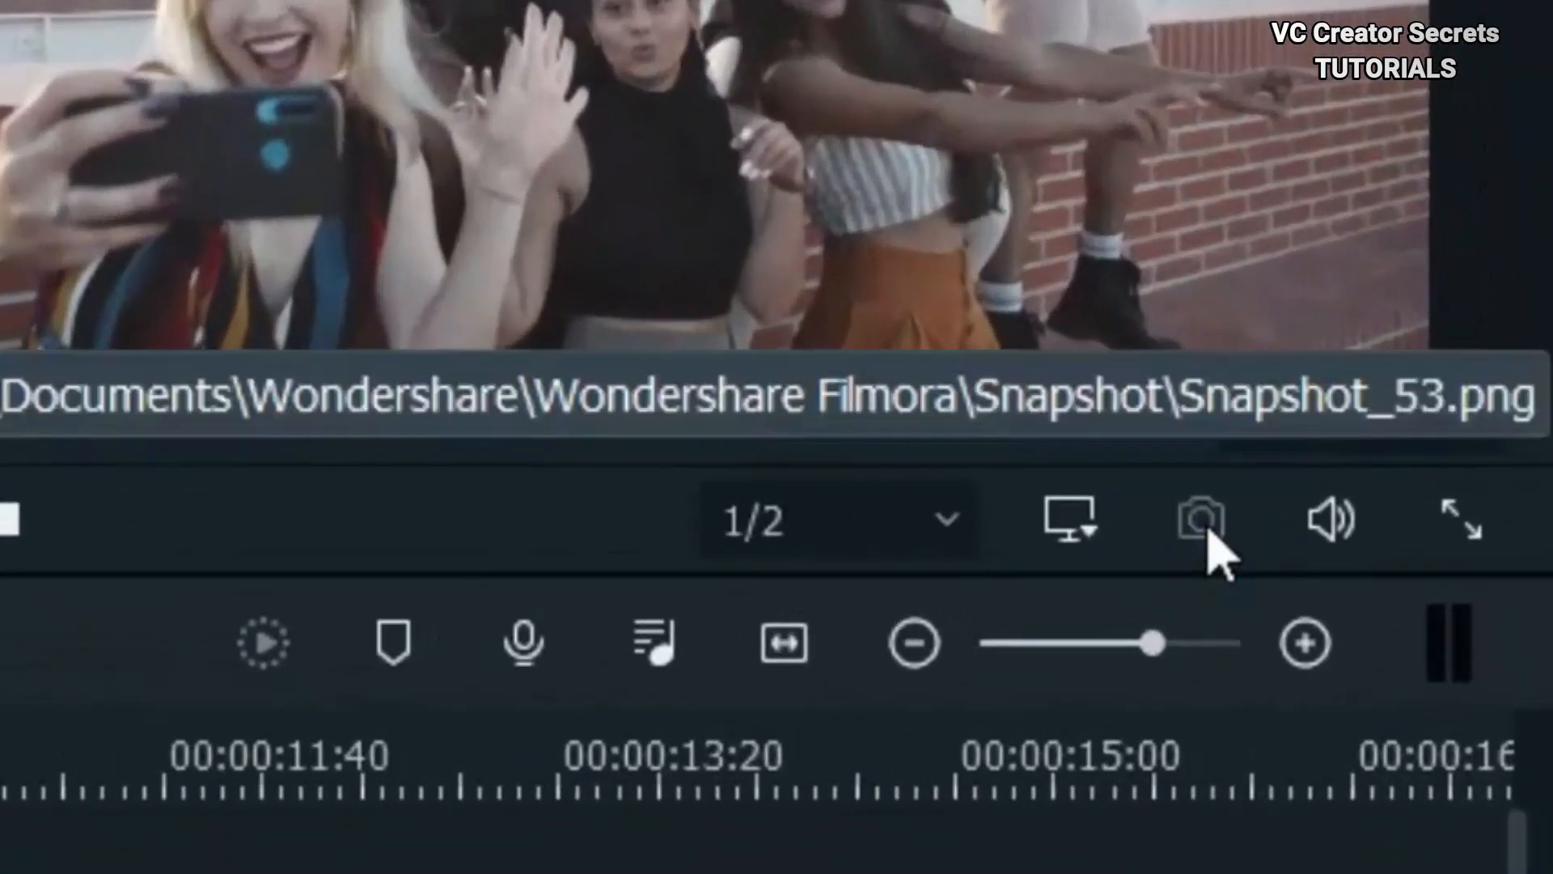
left_click(1202, 520)
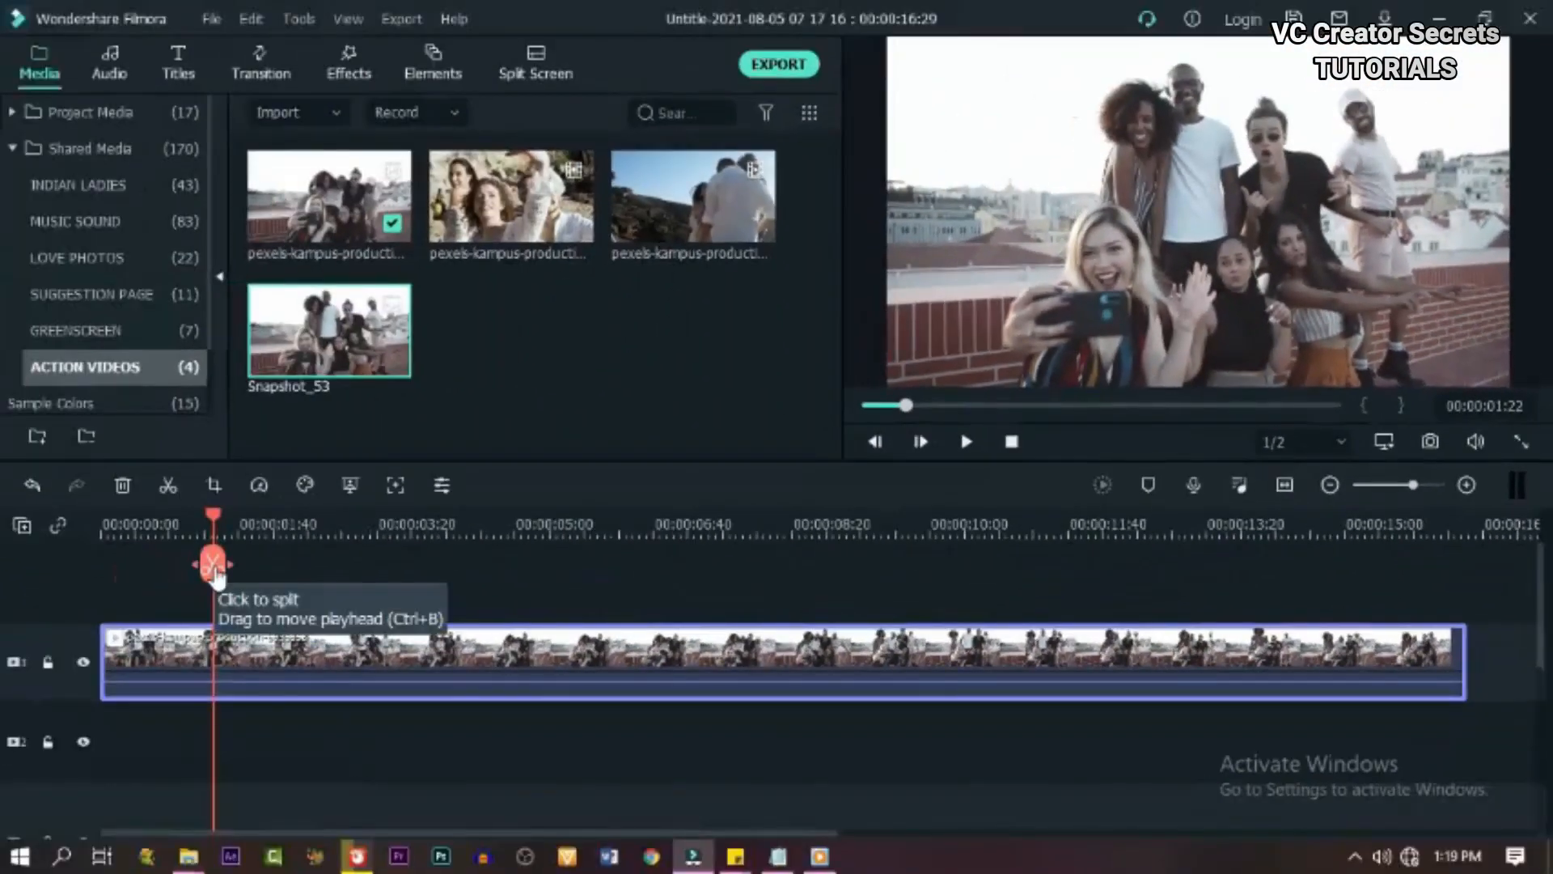
left_click(214, 566)
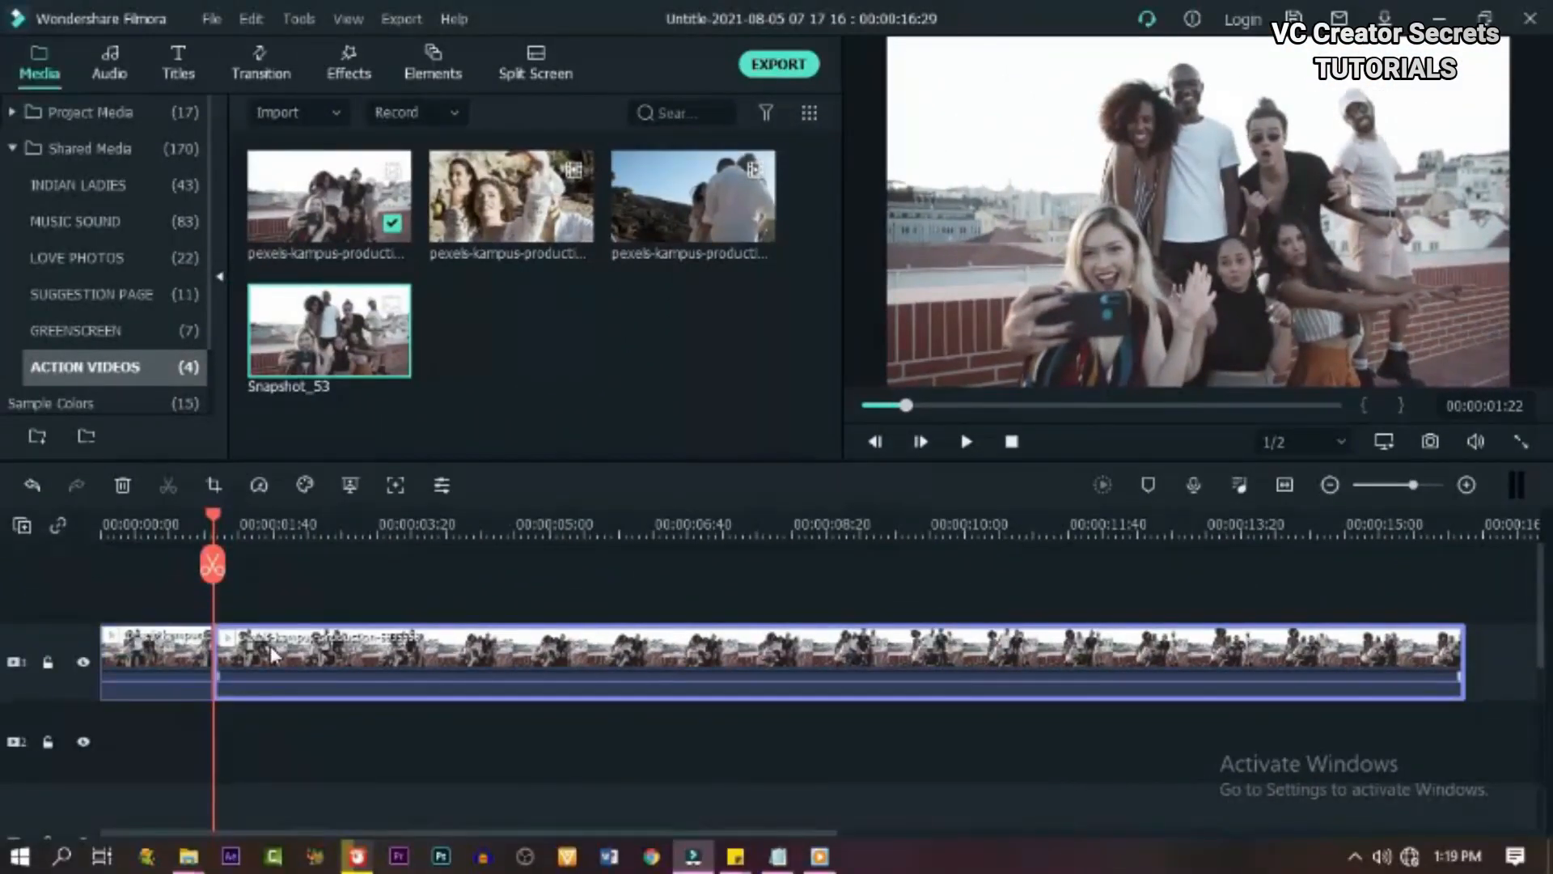
left_click_drag(272, 655, 490, 661)
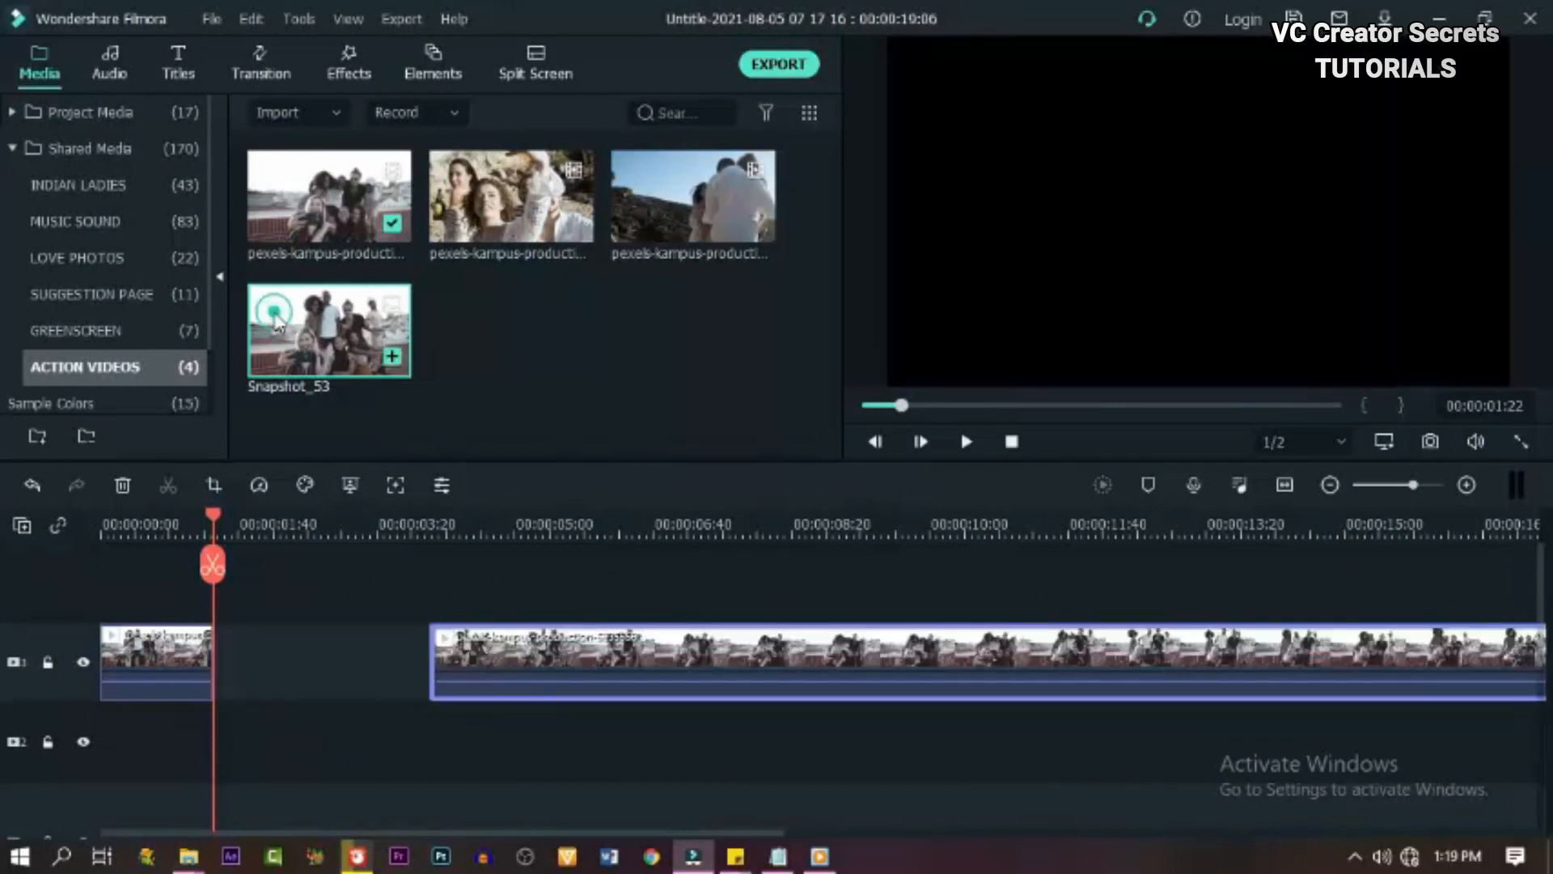
left_click(257, 645)
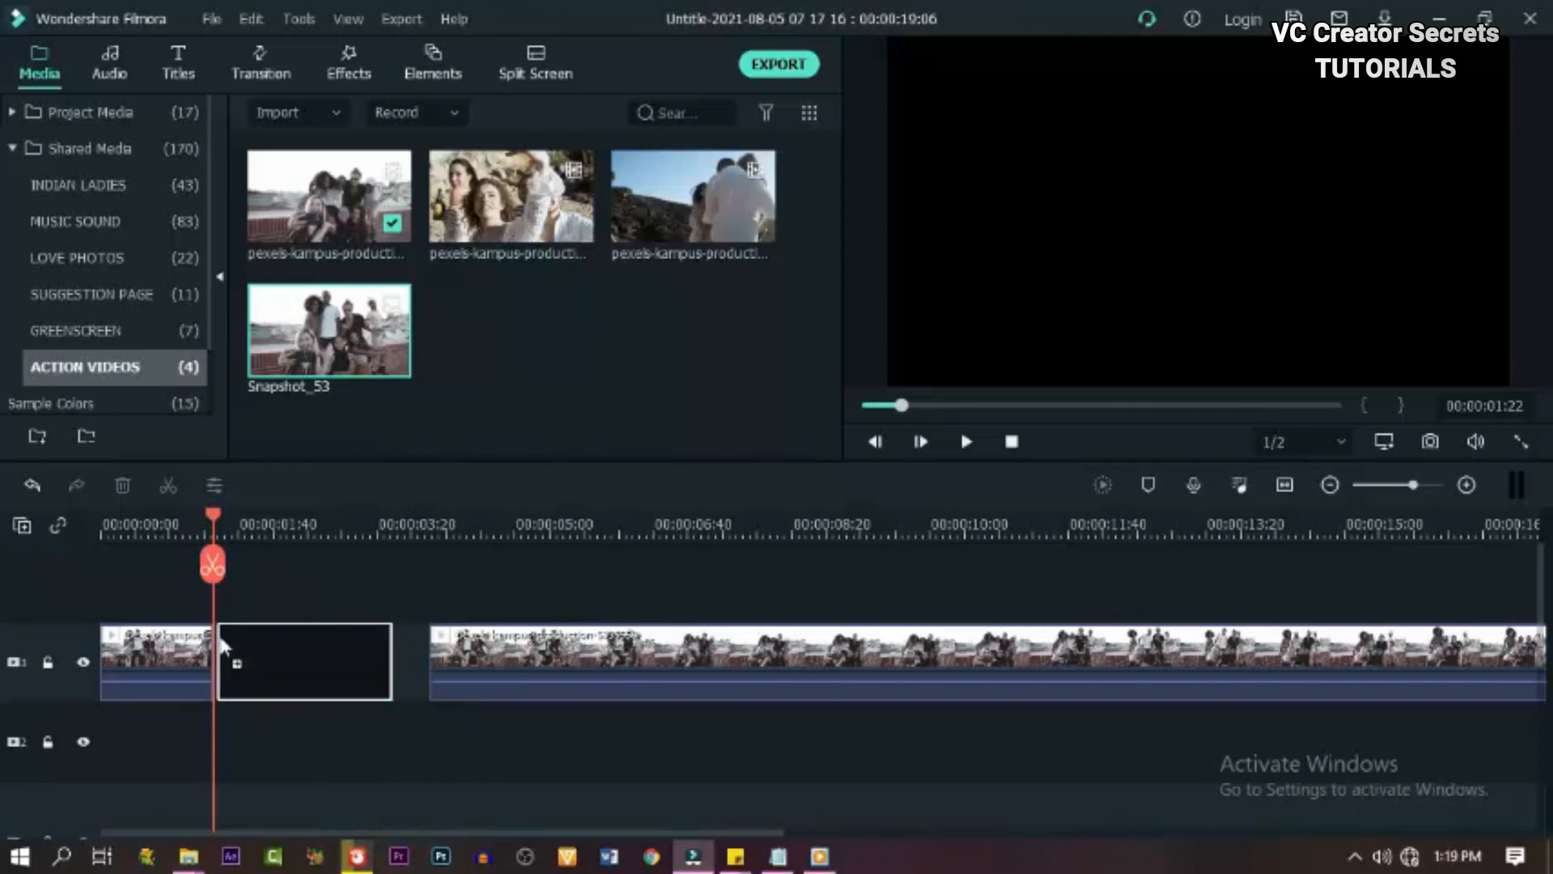
left_click_drag(224, 650, 231, 661)
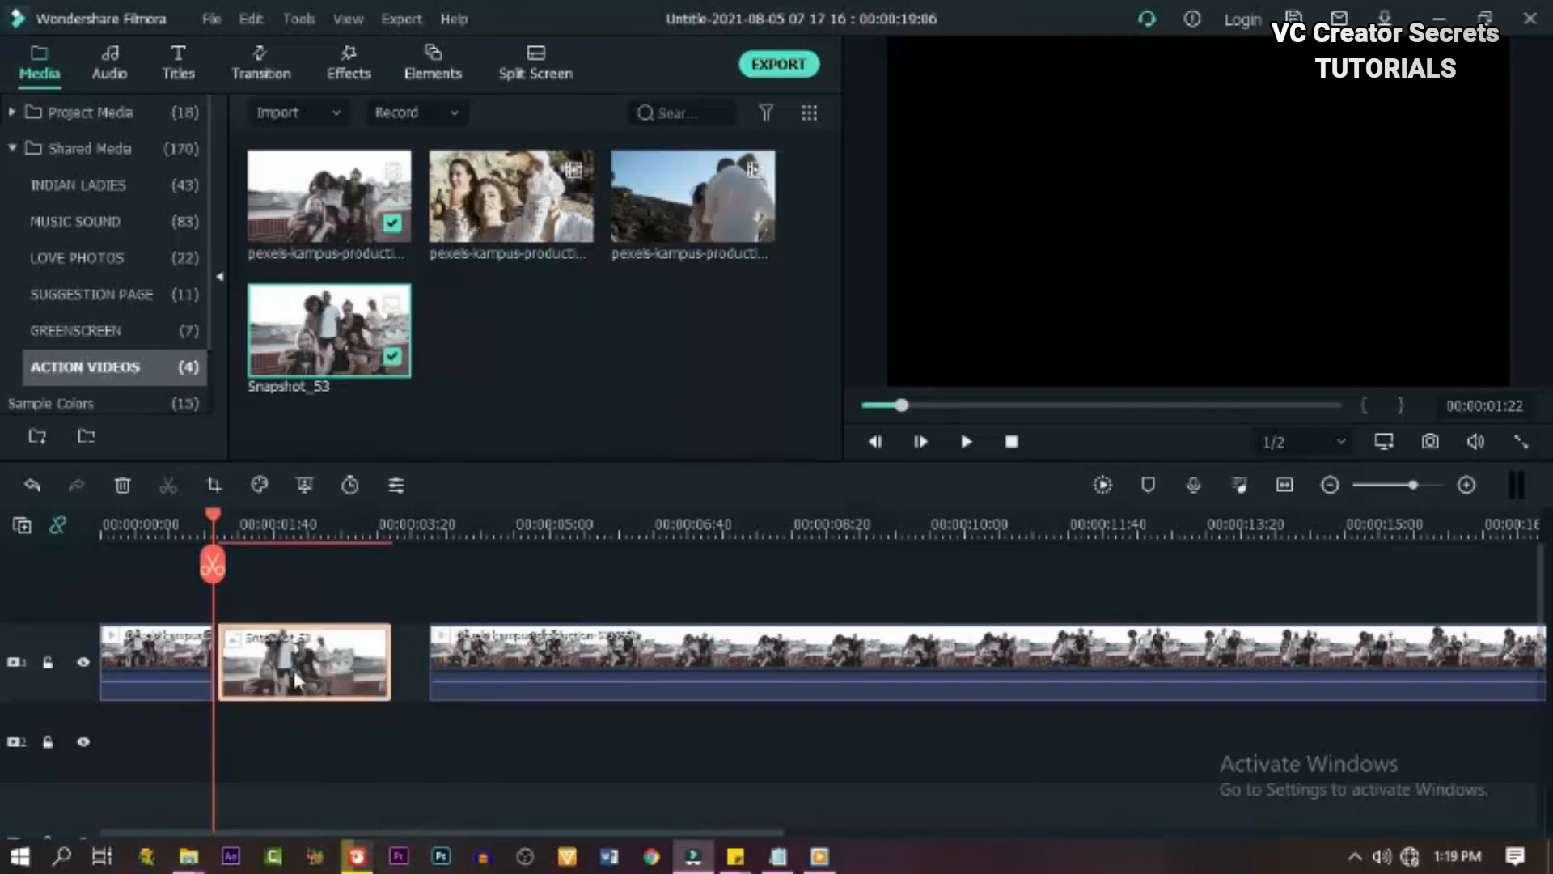
scroll(257, 522, "up", 3)
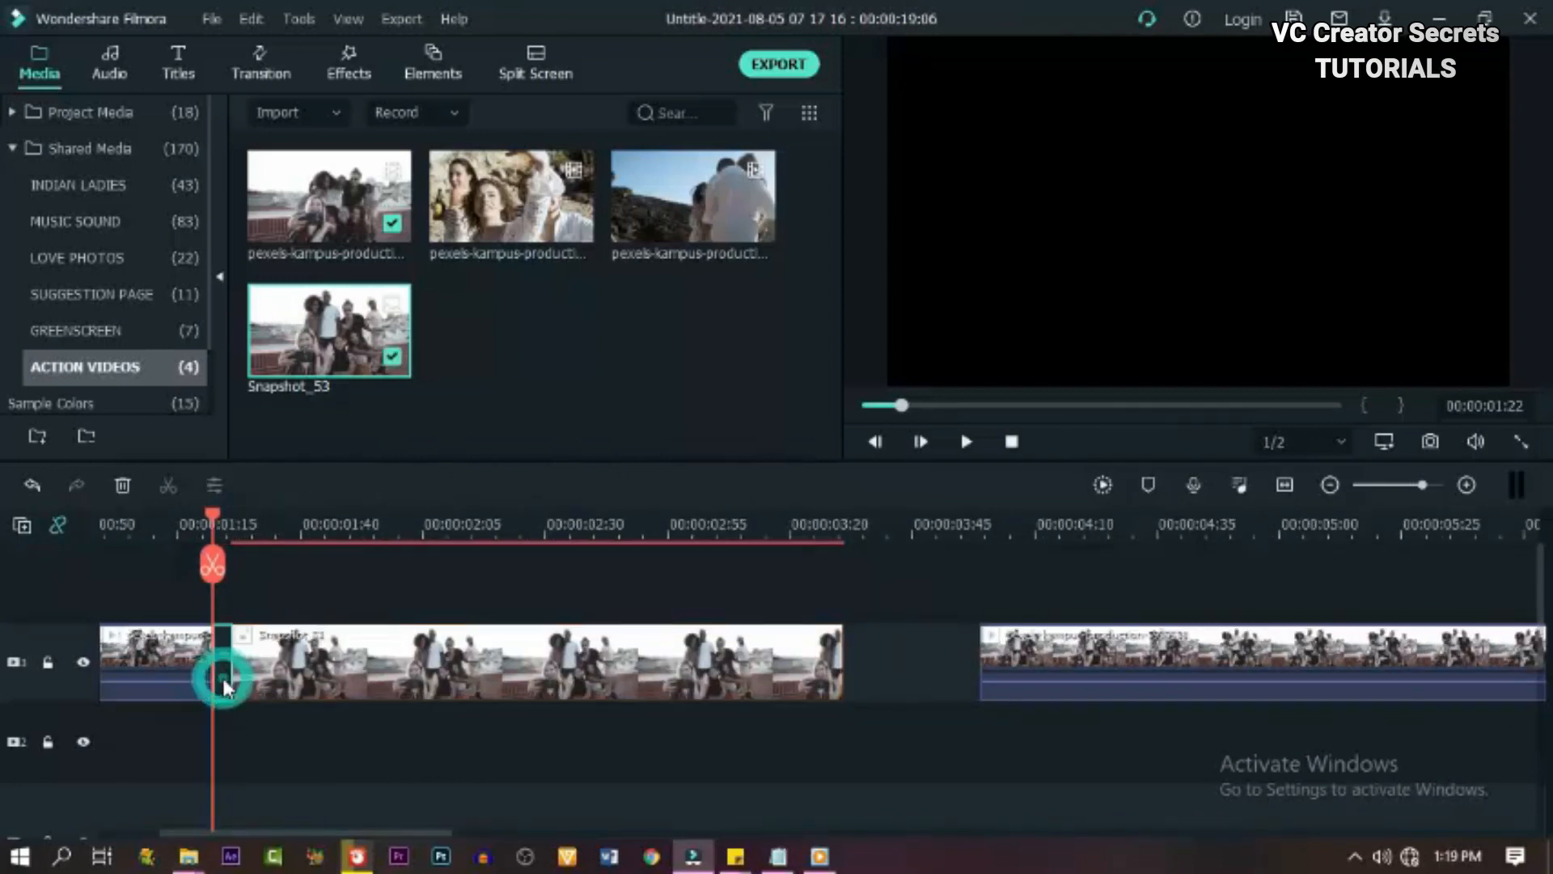
- Ripple-delete the gaps before and after Snapshot_53
right_click(224, 701)
left_click(287, 702)
right_click(917, 685)
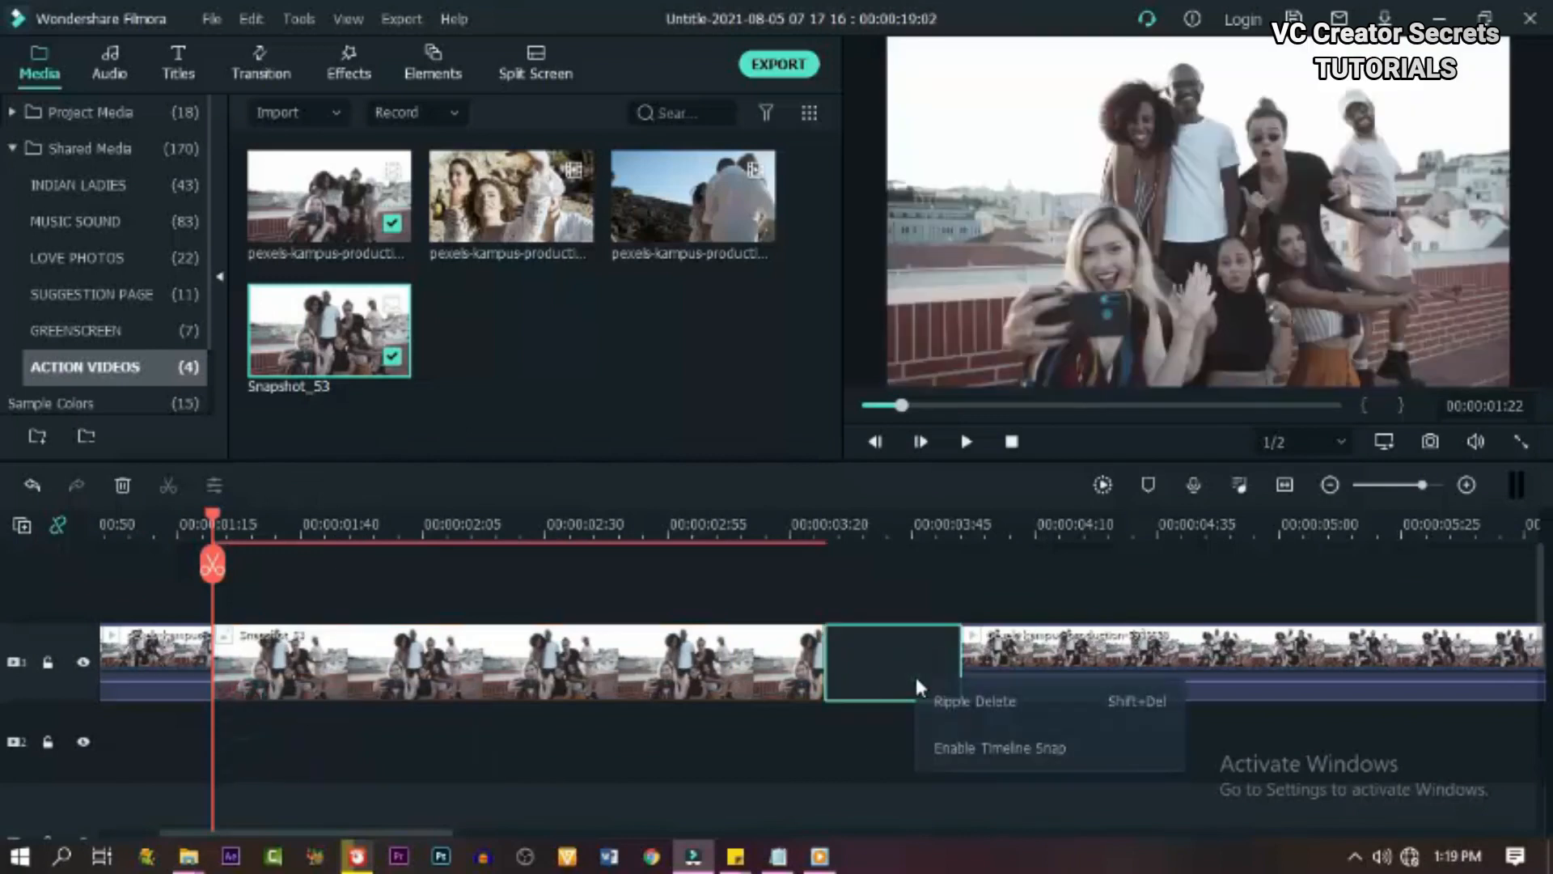
left_click(981, 699)
scroll(1092, 523, "down", 3)
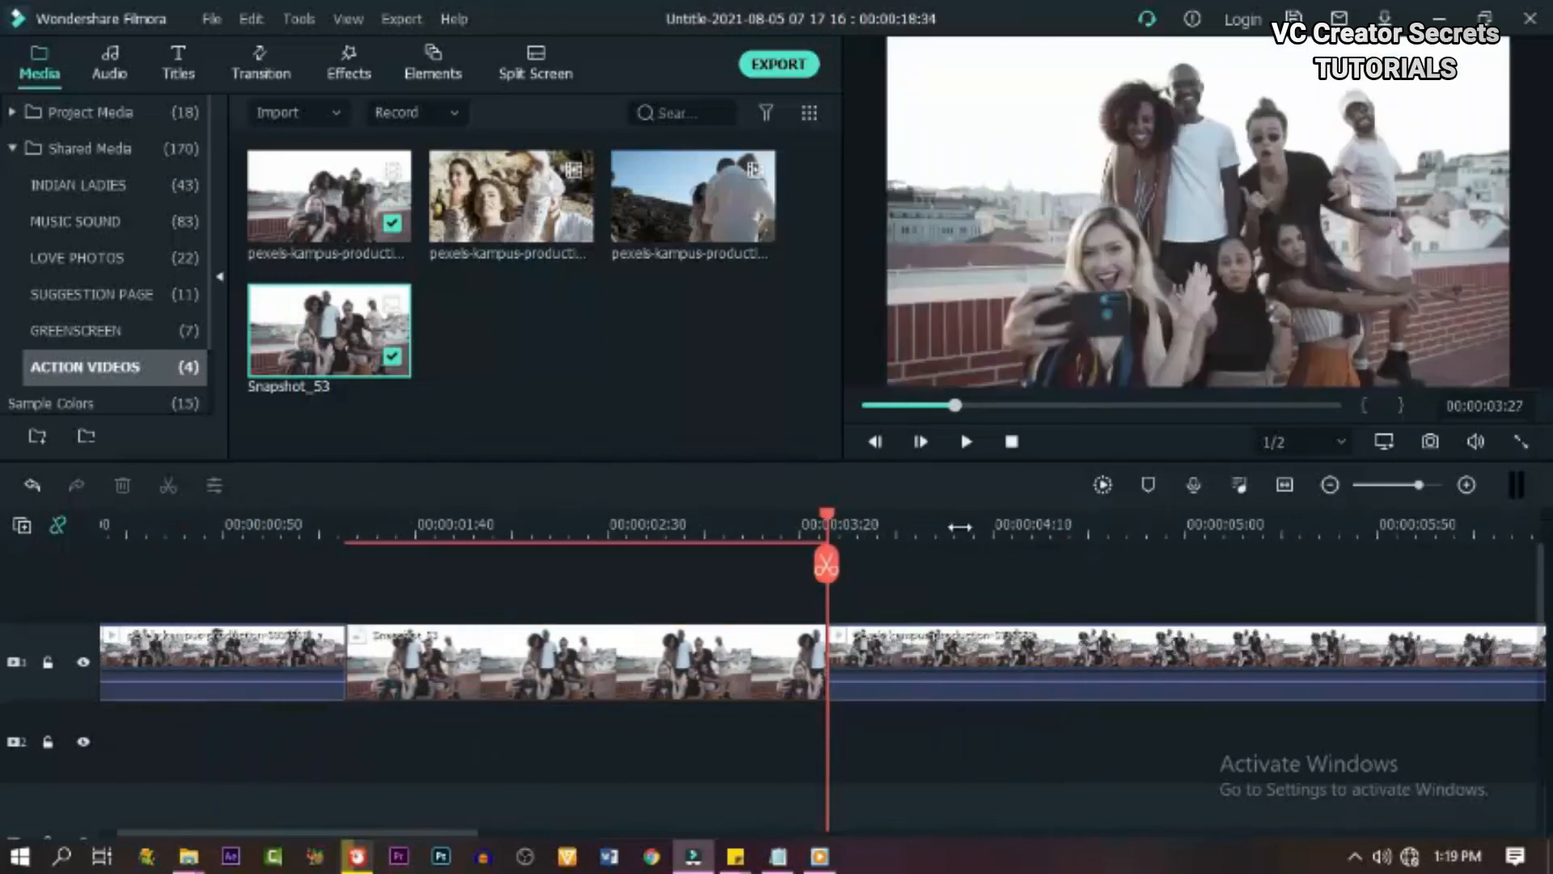
scroll(808, 535, "down", 2)
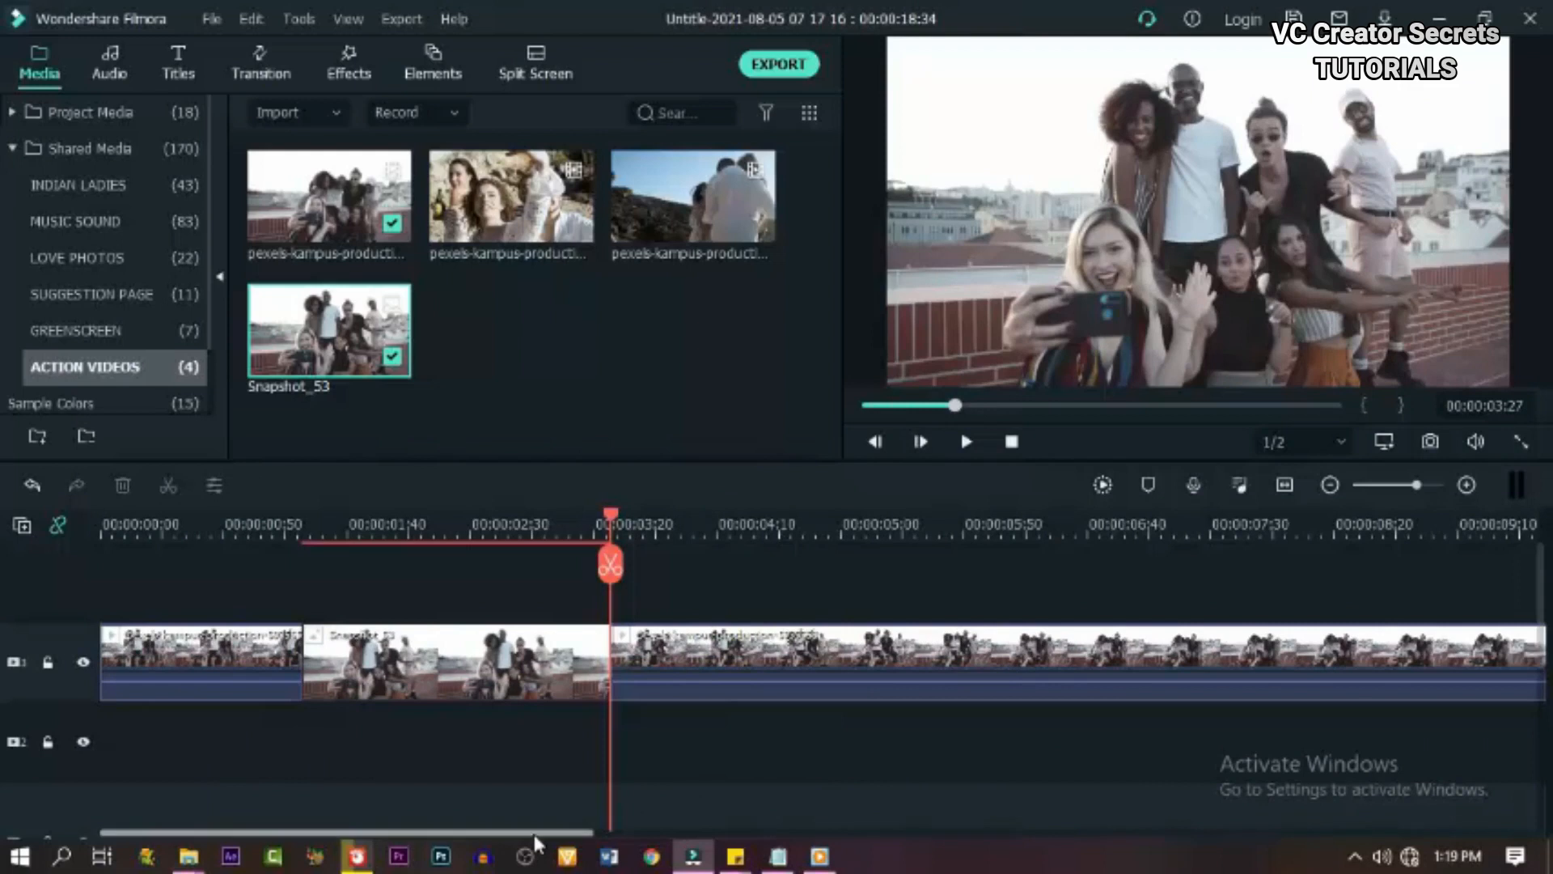
left_click_drag(531, 839, 633, 841)
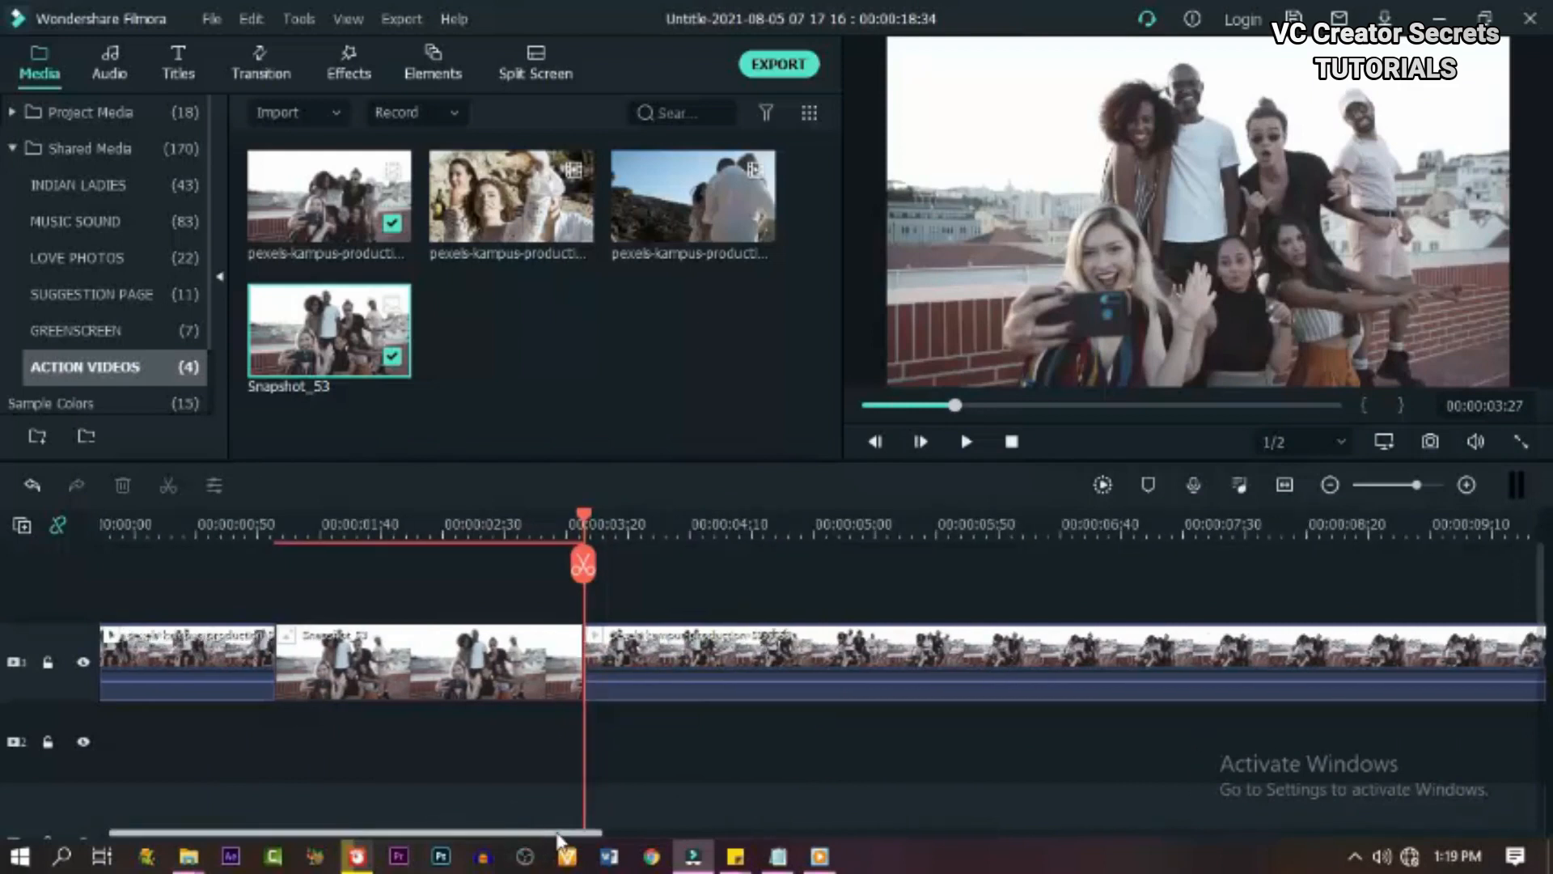
- Play on, capture Snapshot_54, split the clip there and drop Snapshot_54 into the gap
key("space")
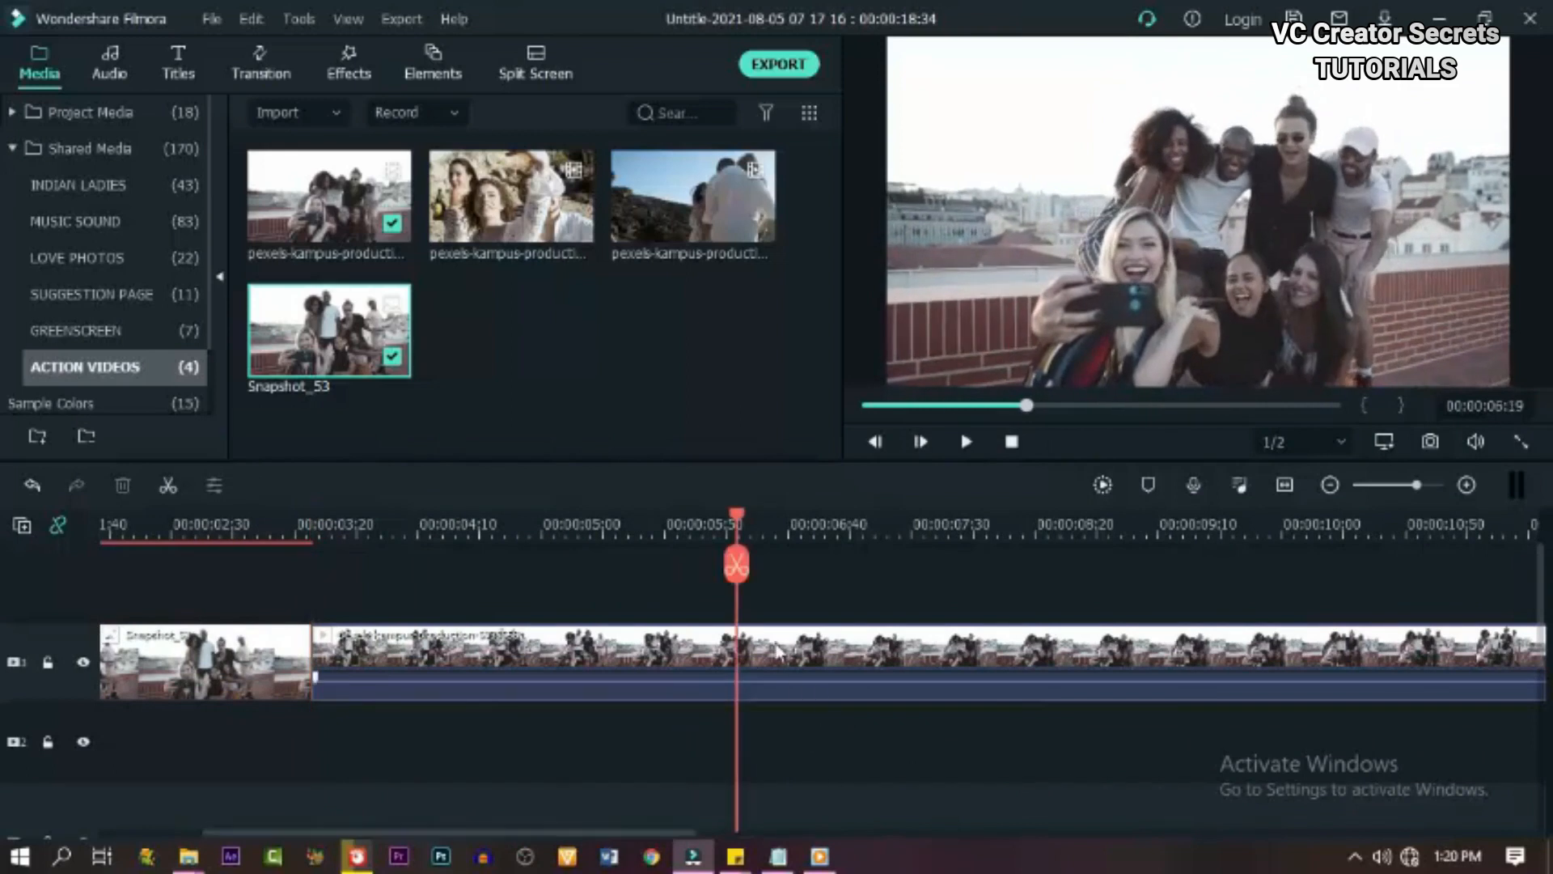
left_click(1015, 658)
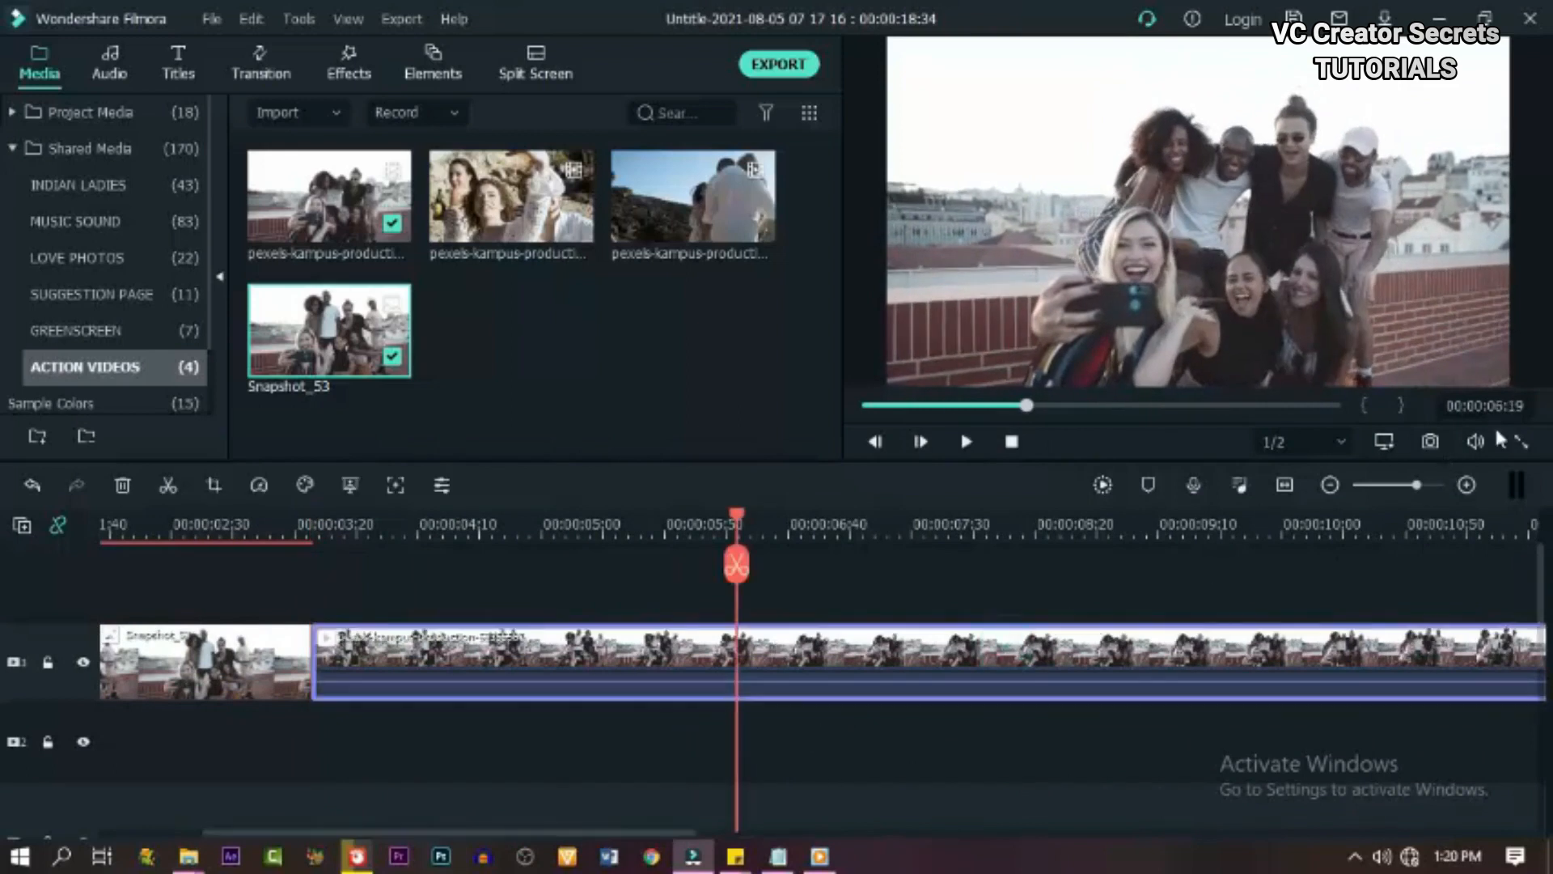
left_click(1434, 443)
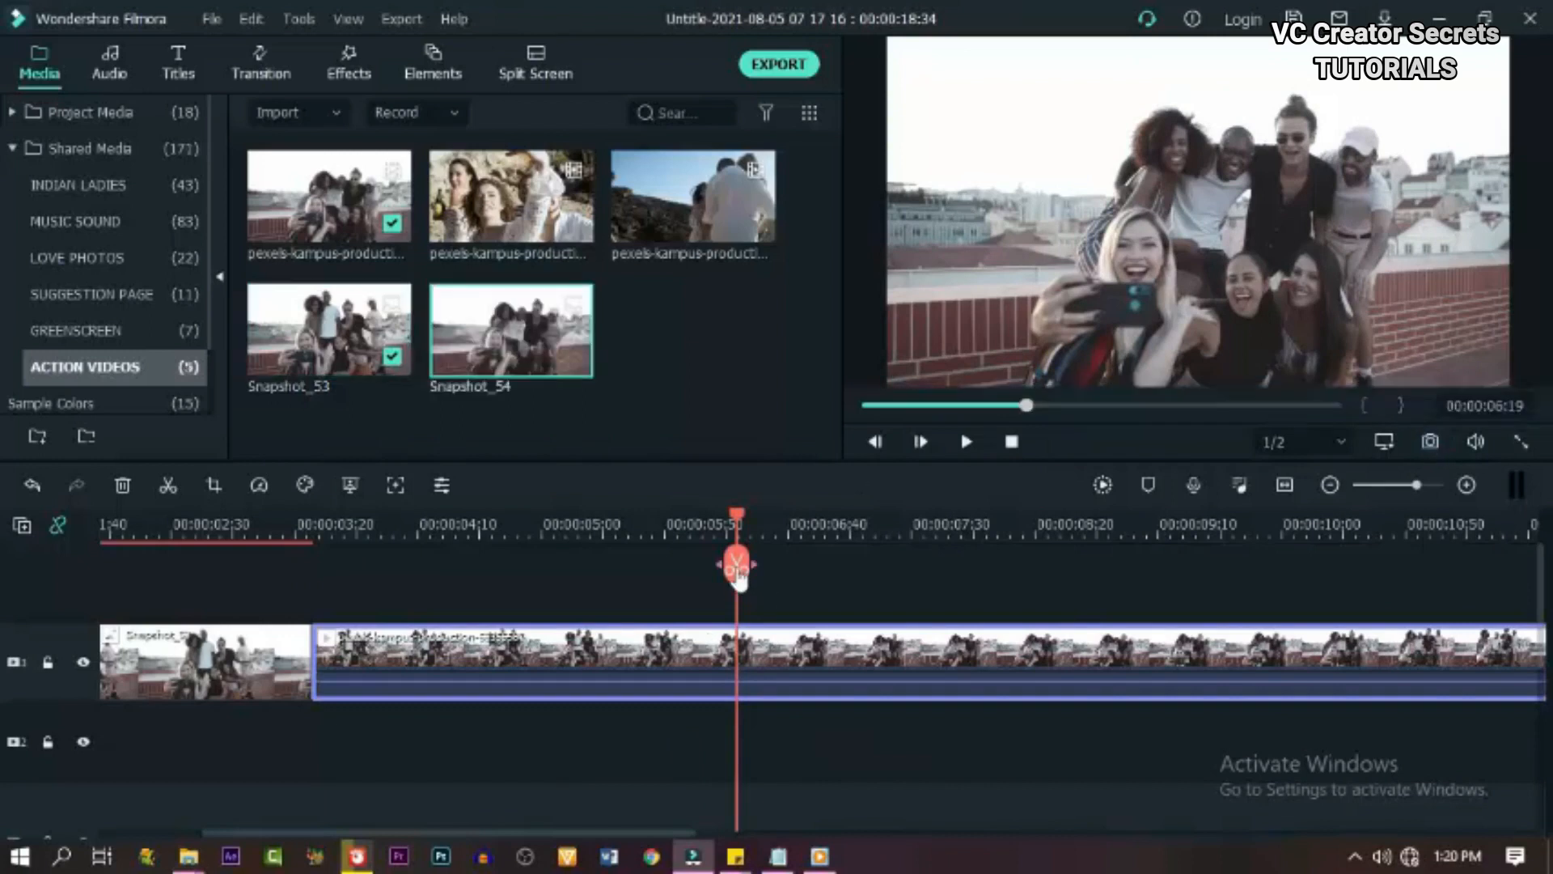
left_click(740, 565)
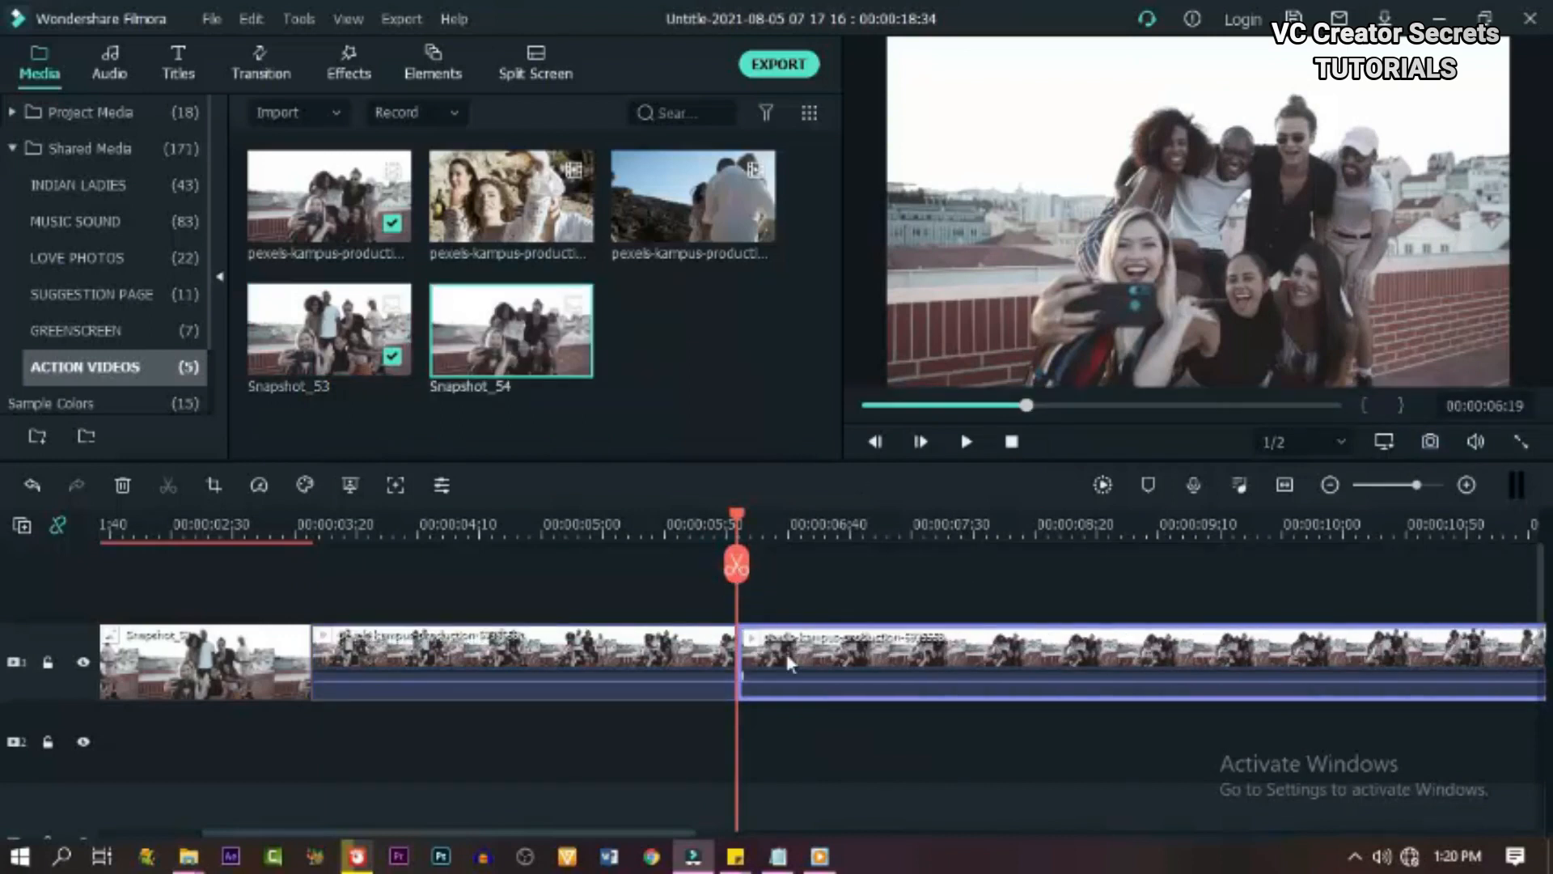
left_click_drag(789, 660, 1244, 680)
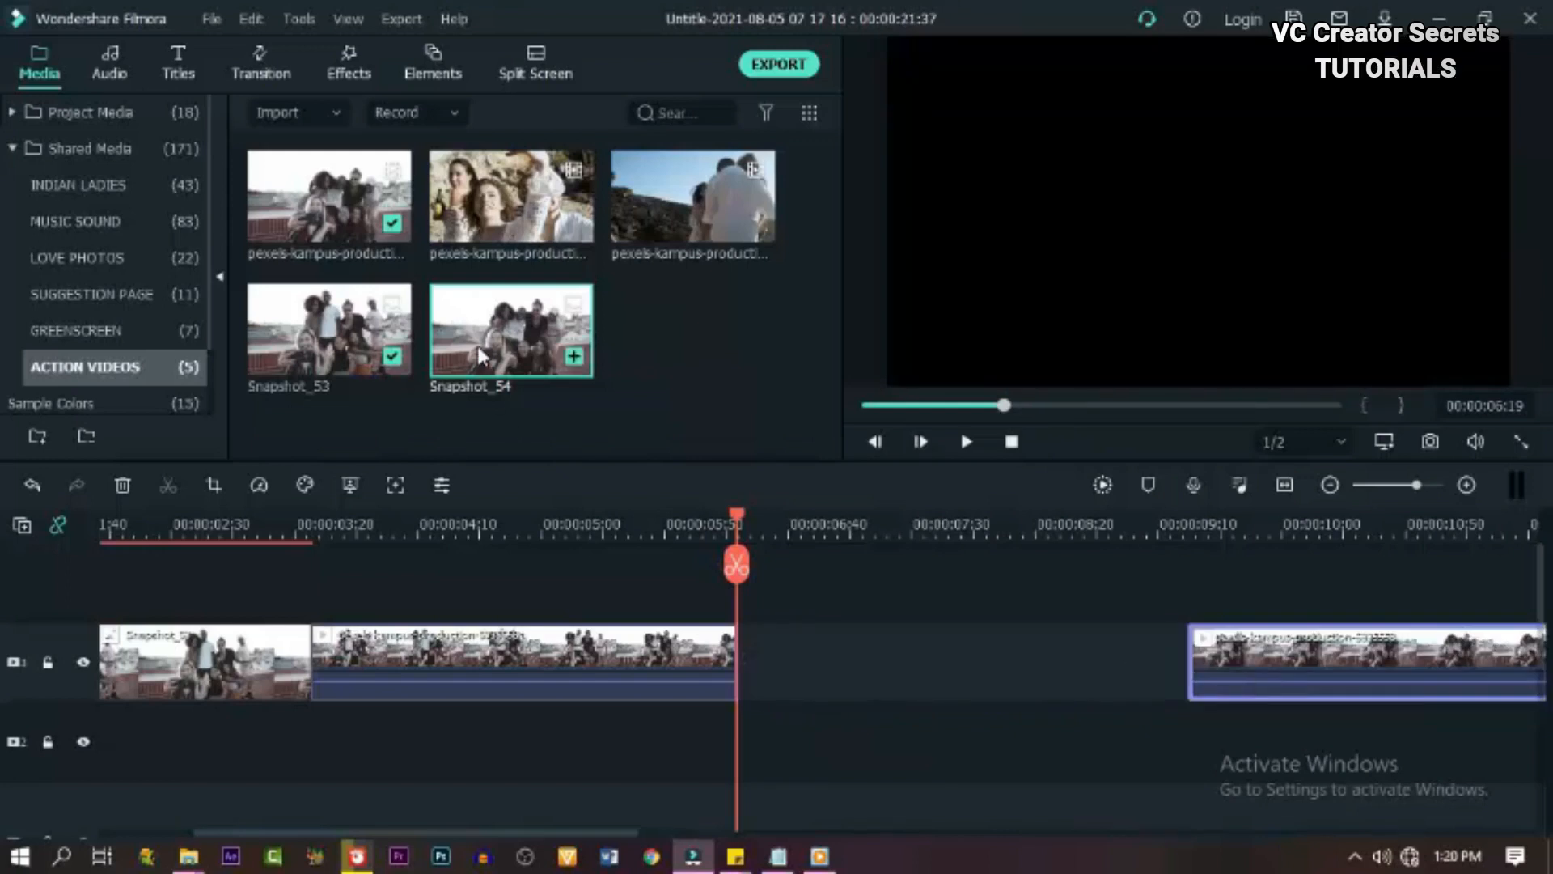
mouse_move(510, 331)
left_mouse_down()
mouse_move(756, 641)
mouse_move(780, 643)
left_mouse_up()
- Ripple-delete the gaps on both sides of Snapshot_54
right_click(763, 666)
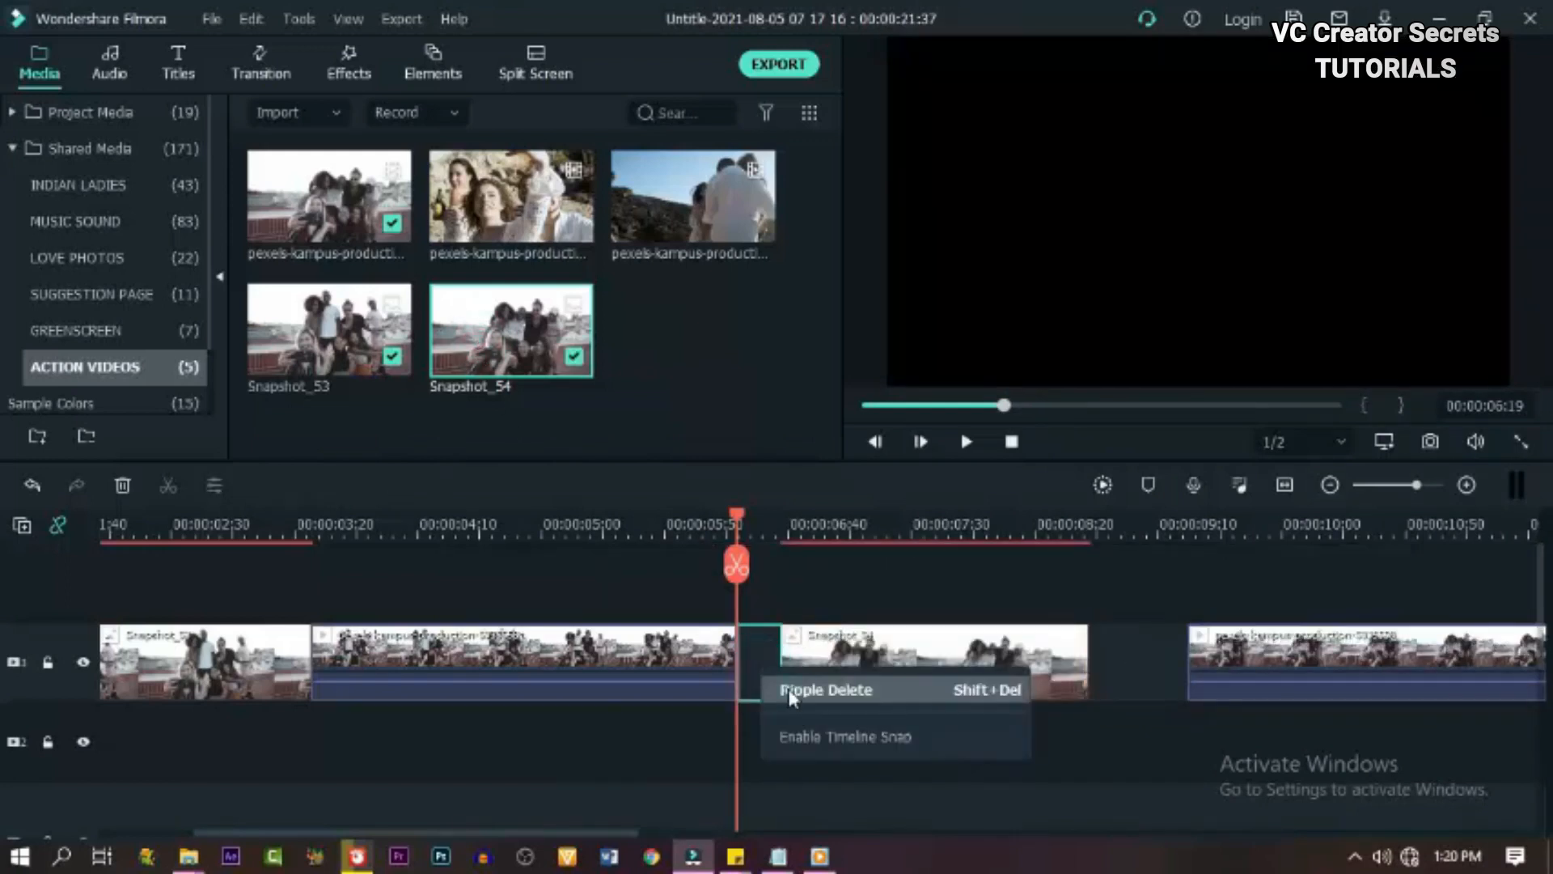
left_click(821, 689)
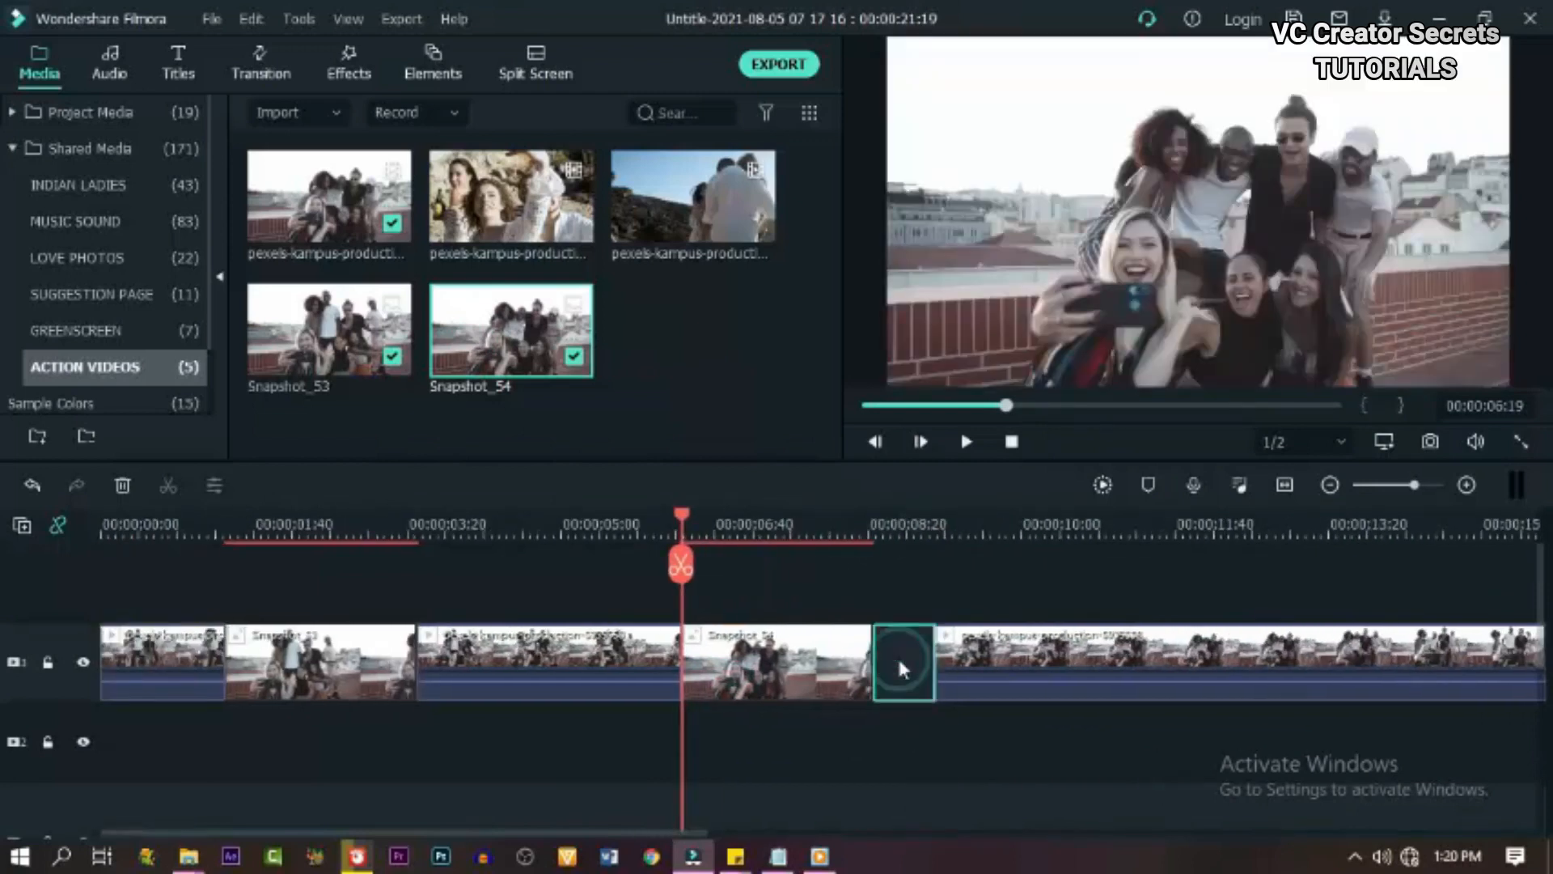
right_click(904, 669)
left_click(959, 687)
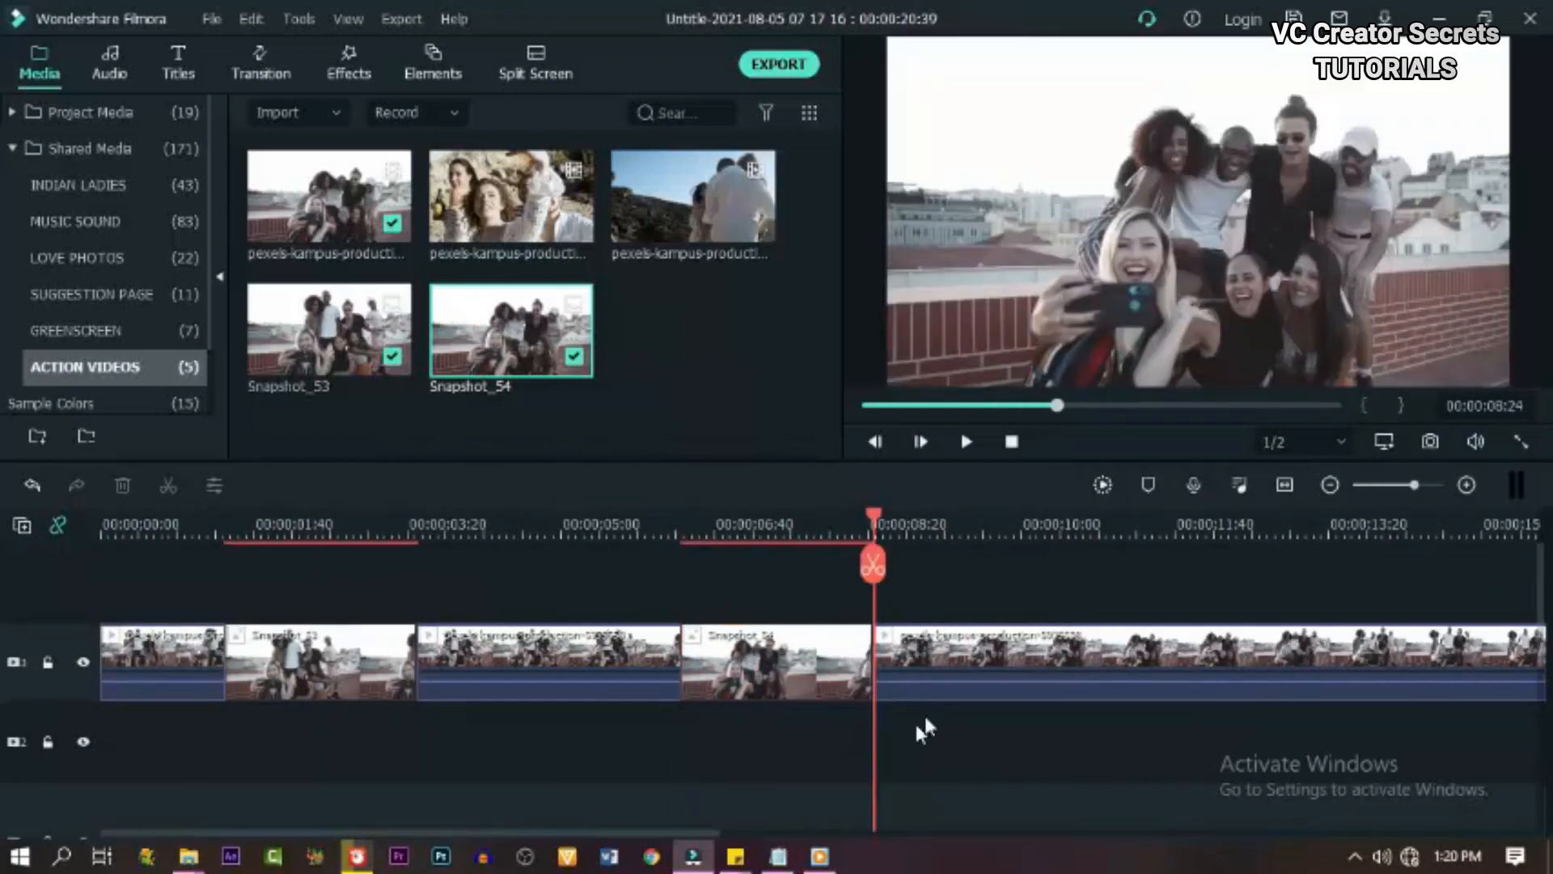
- Capture Snapshot_55, split at that frame, insert it into the gap and bring up the gap's options
left_click(967, 443)
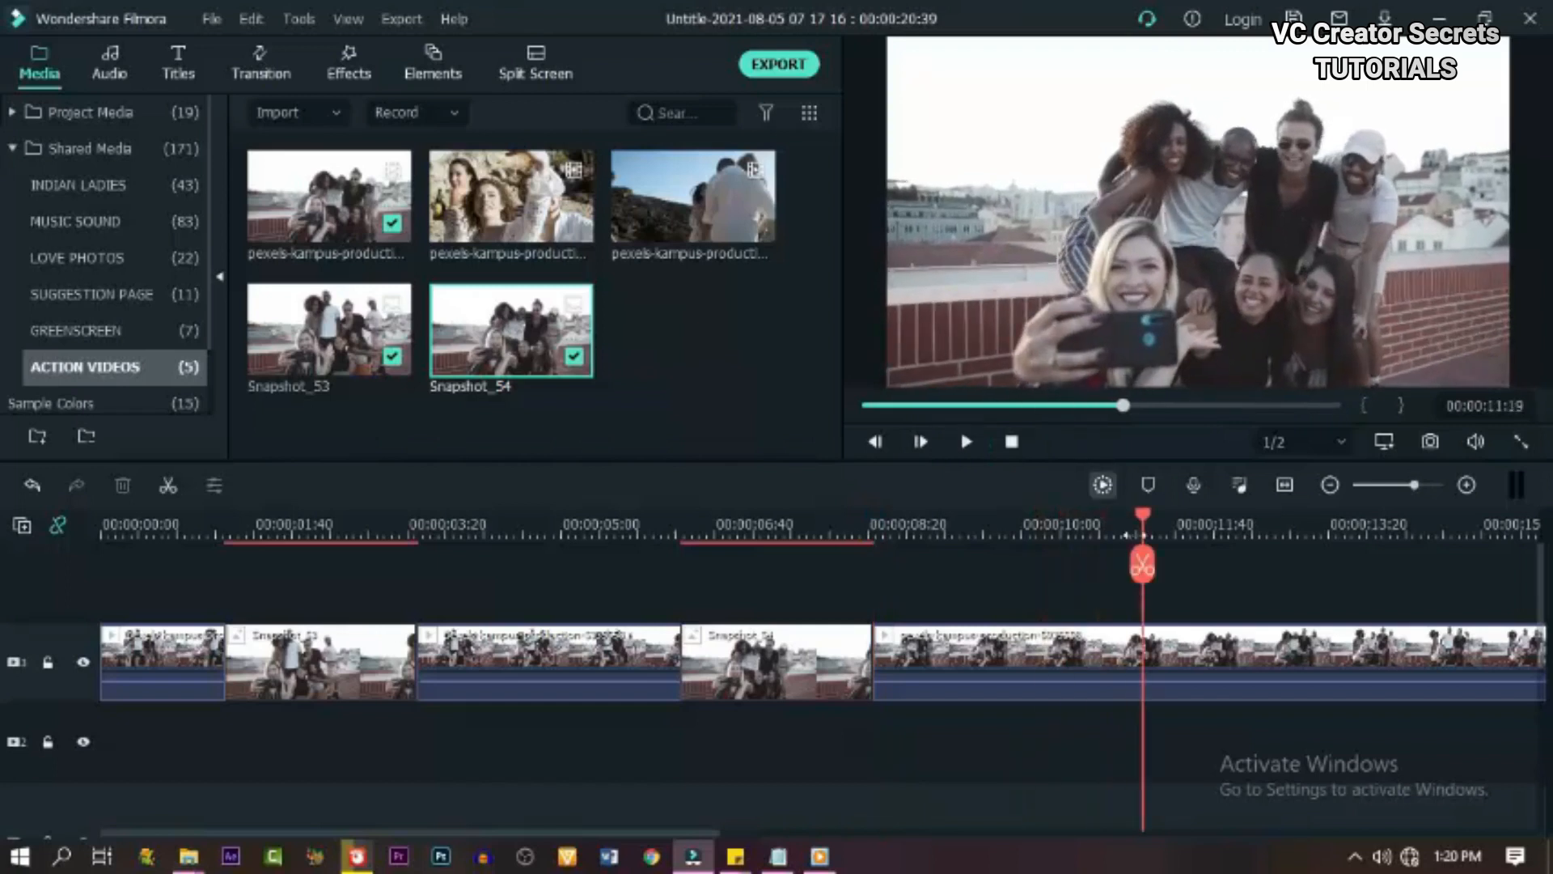
left_click(1432, 442)
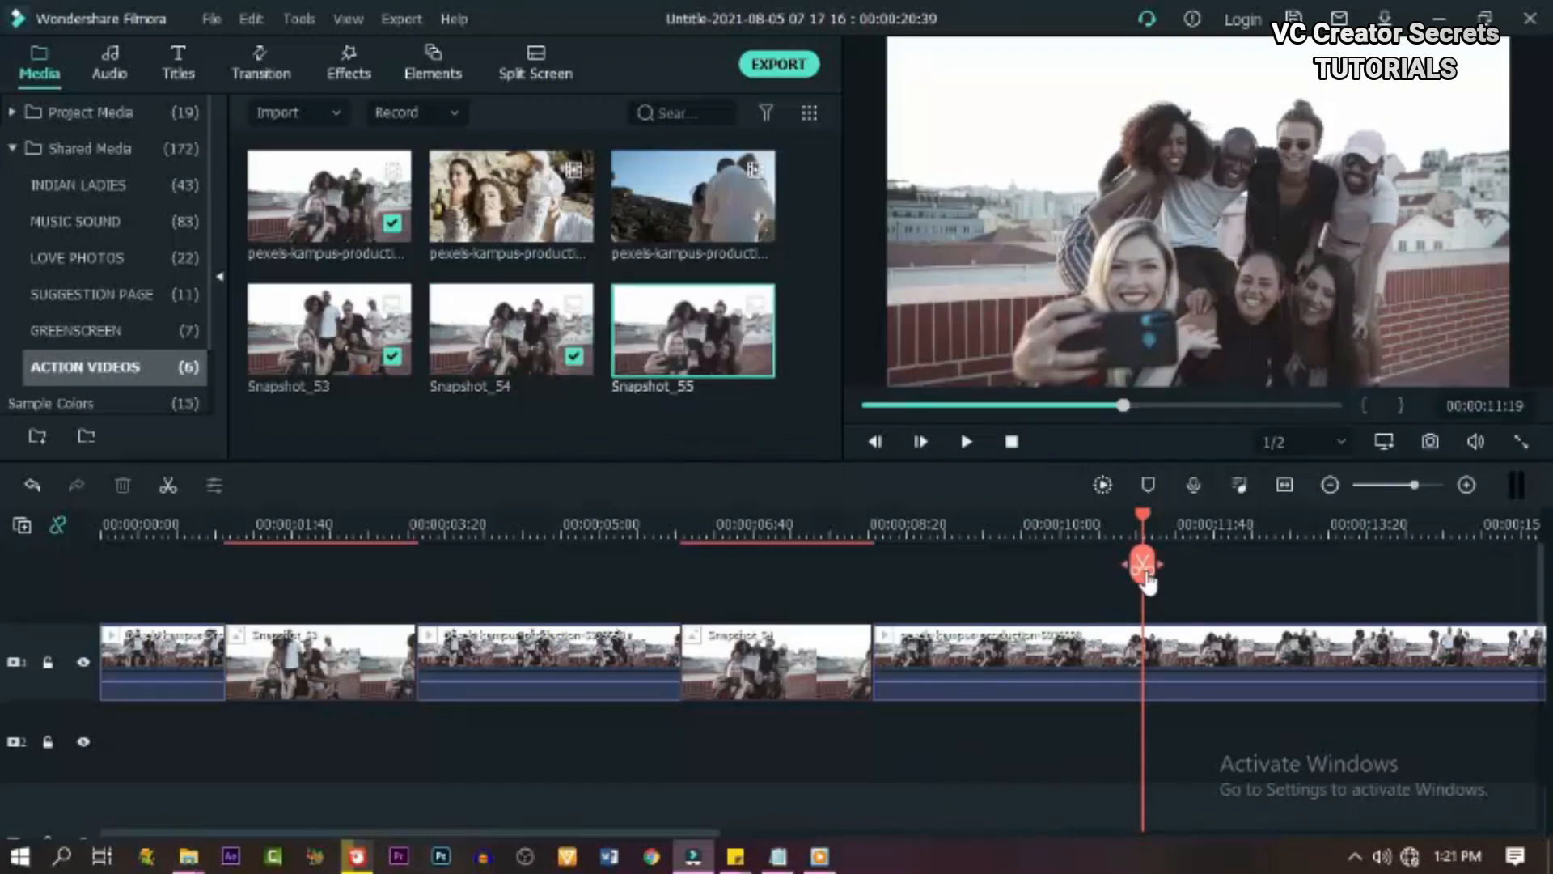
left_click(1145, 569)
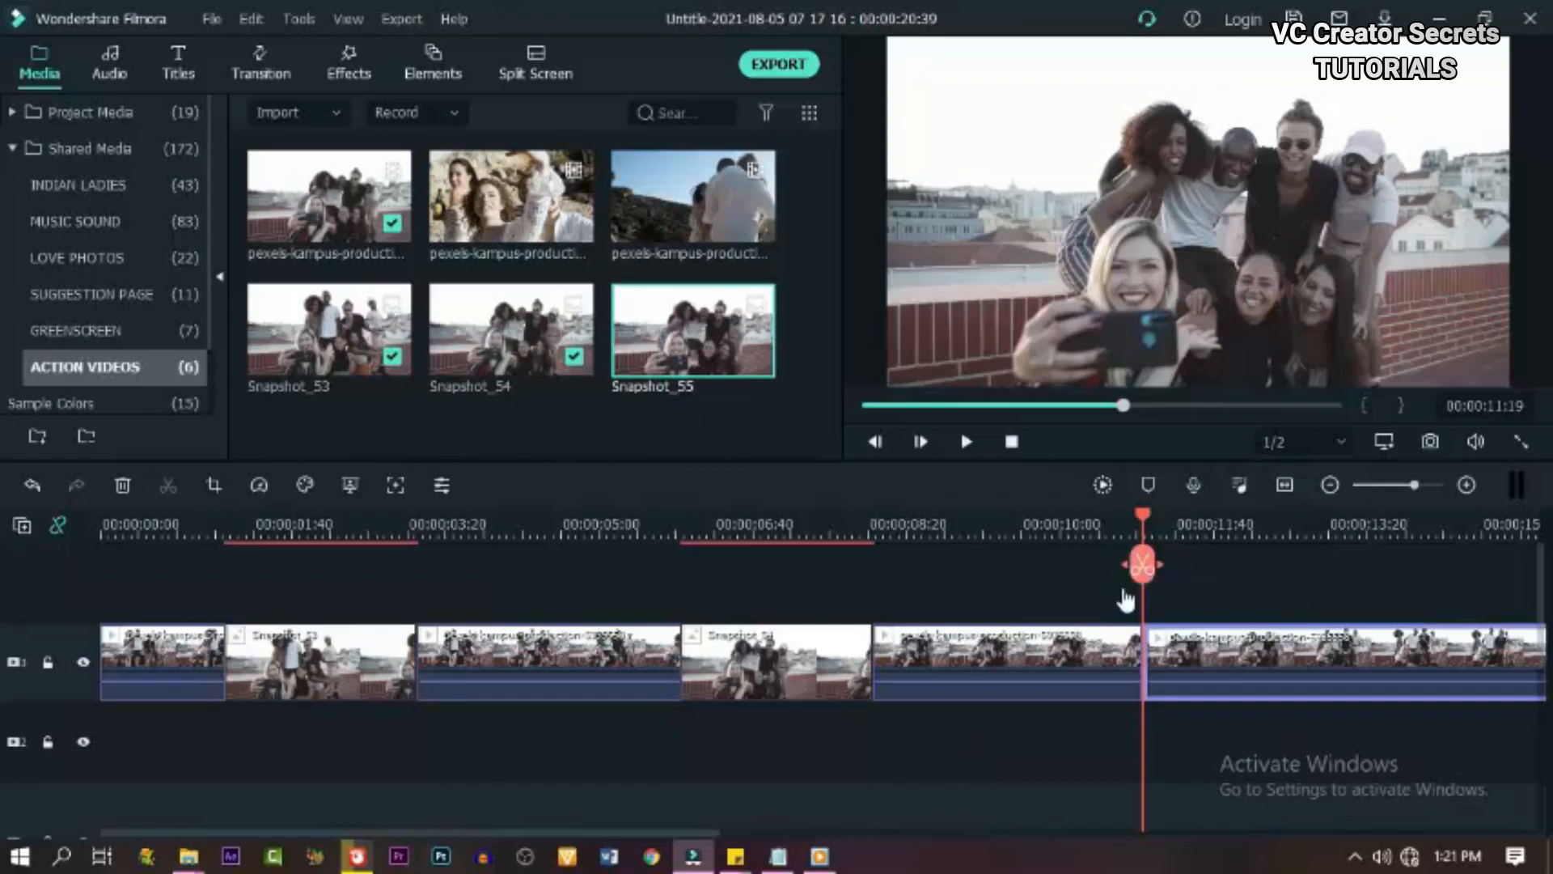
left_click_drag(636, 840, 873, 840)
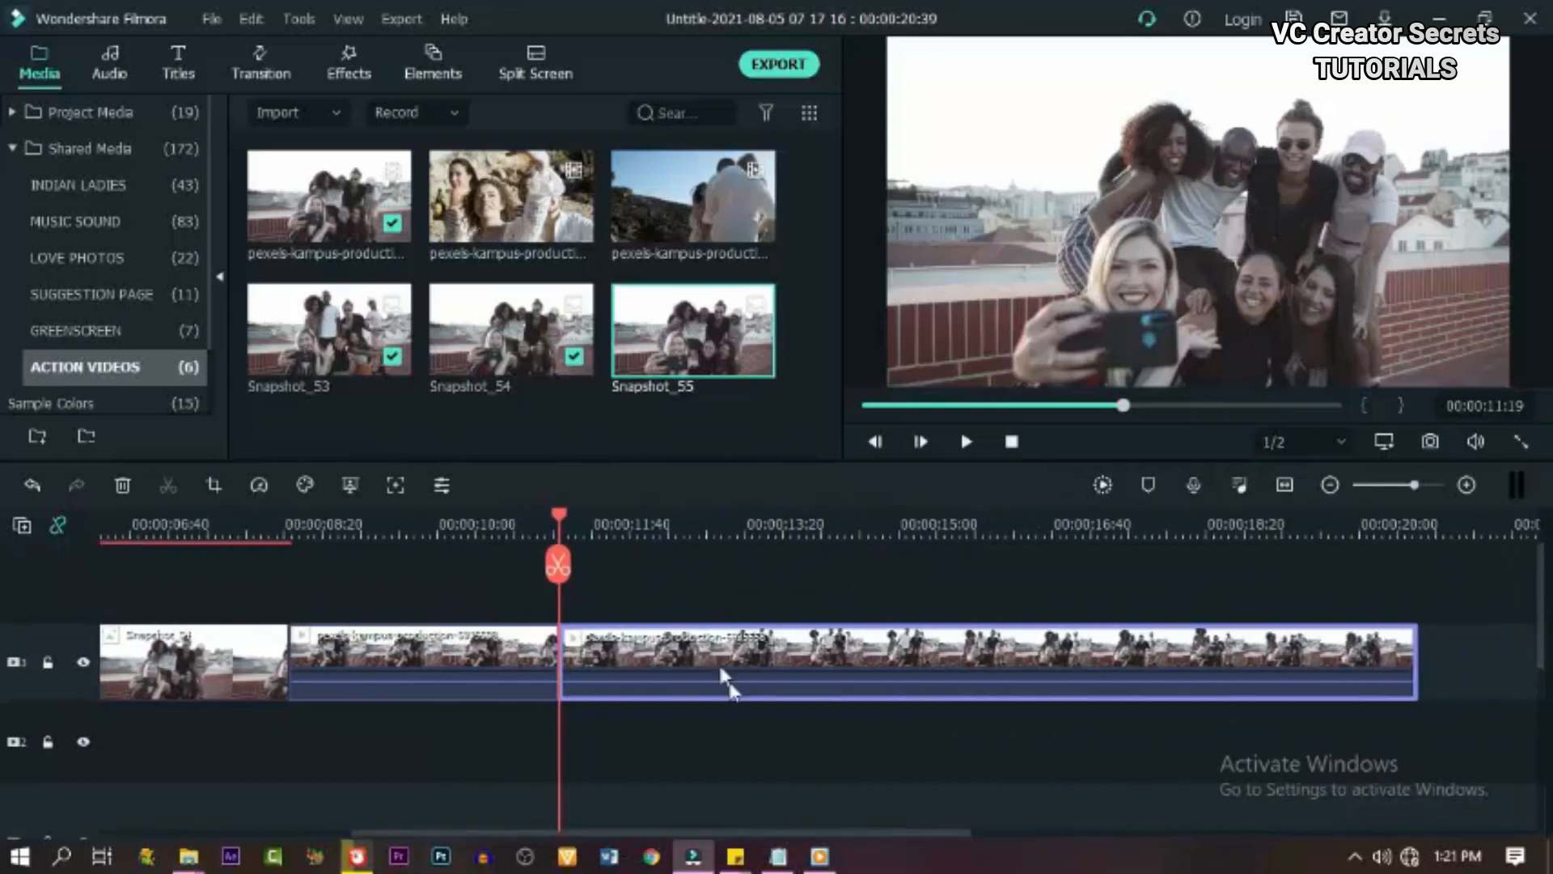
left_click_drag(662, 653, 1063, 680)
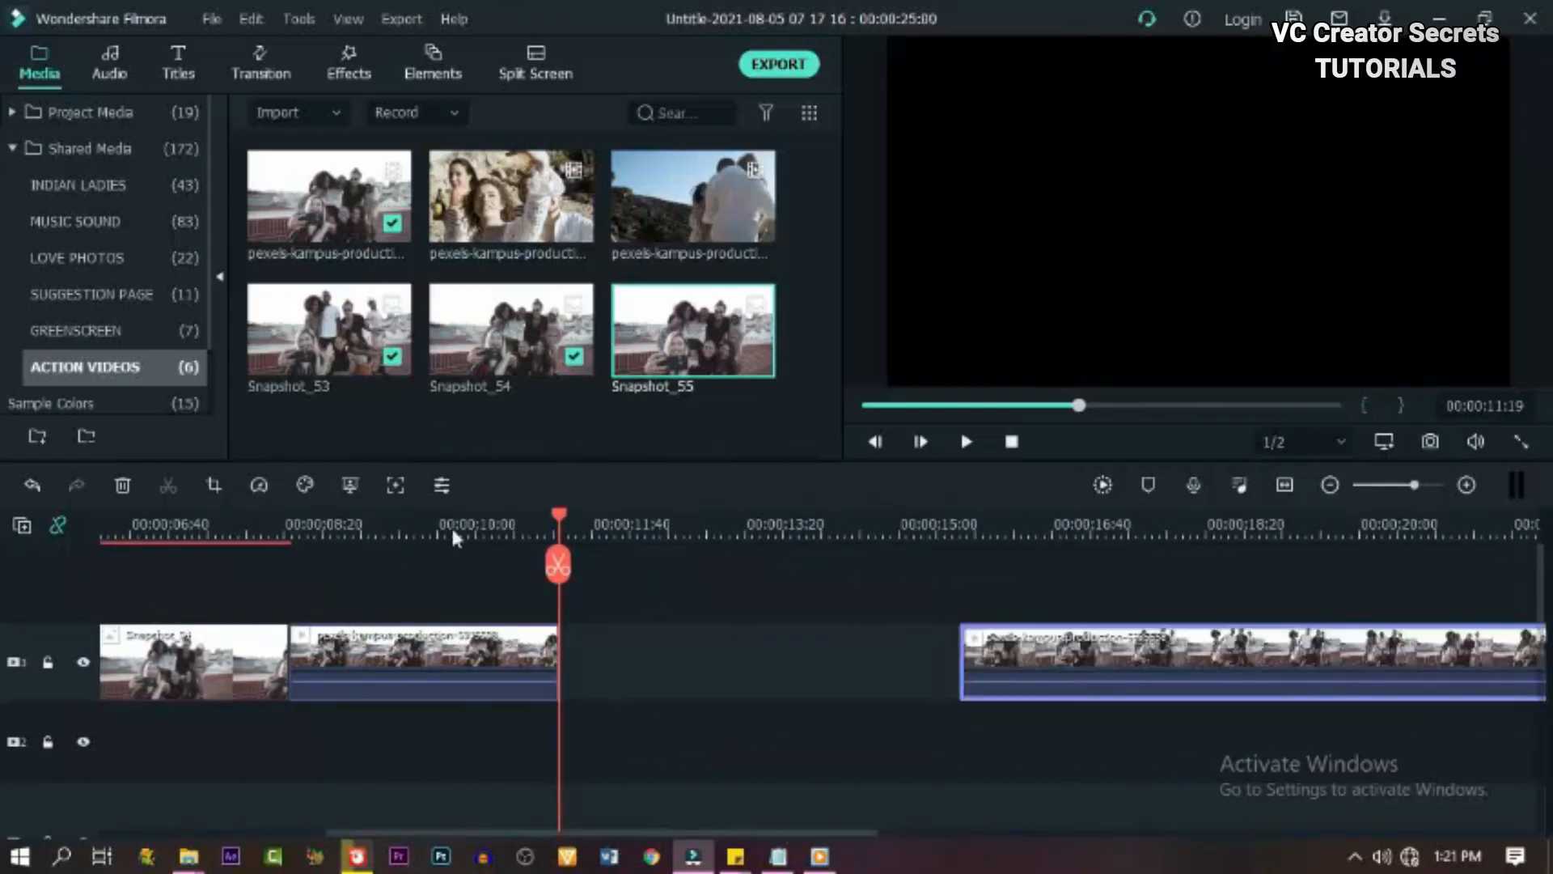
left_click_drag(637, 331, 612, 642)
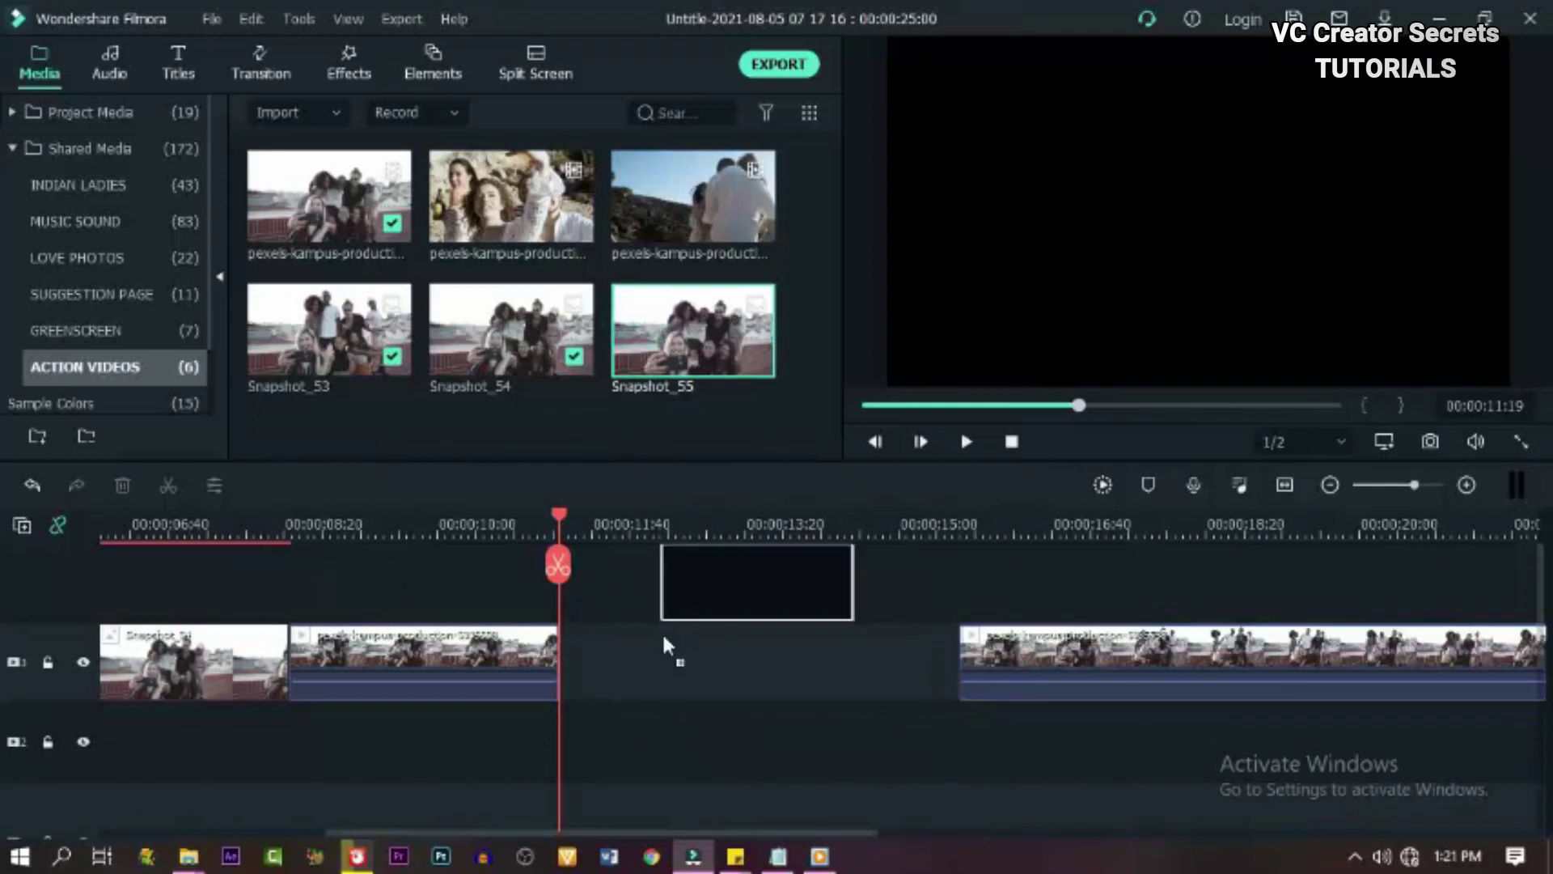
right_click(594, 659)
left_click(581, 670)
right_click(580, 669)
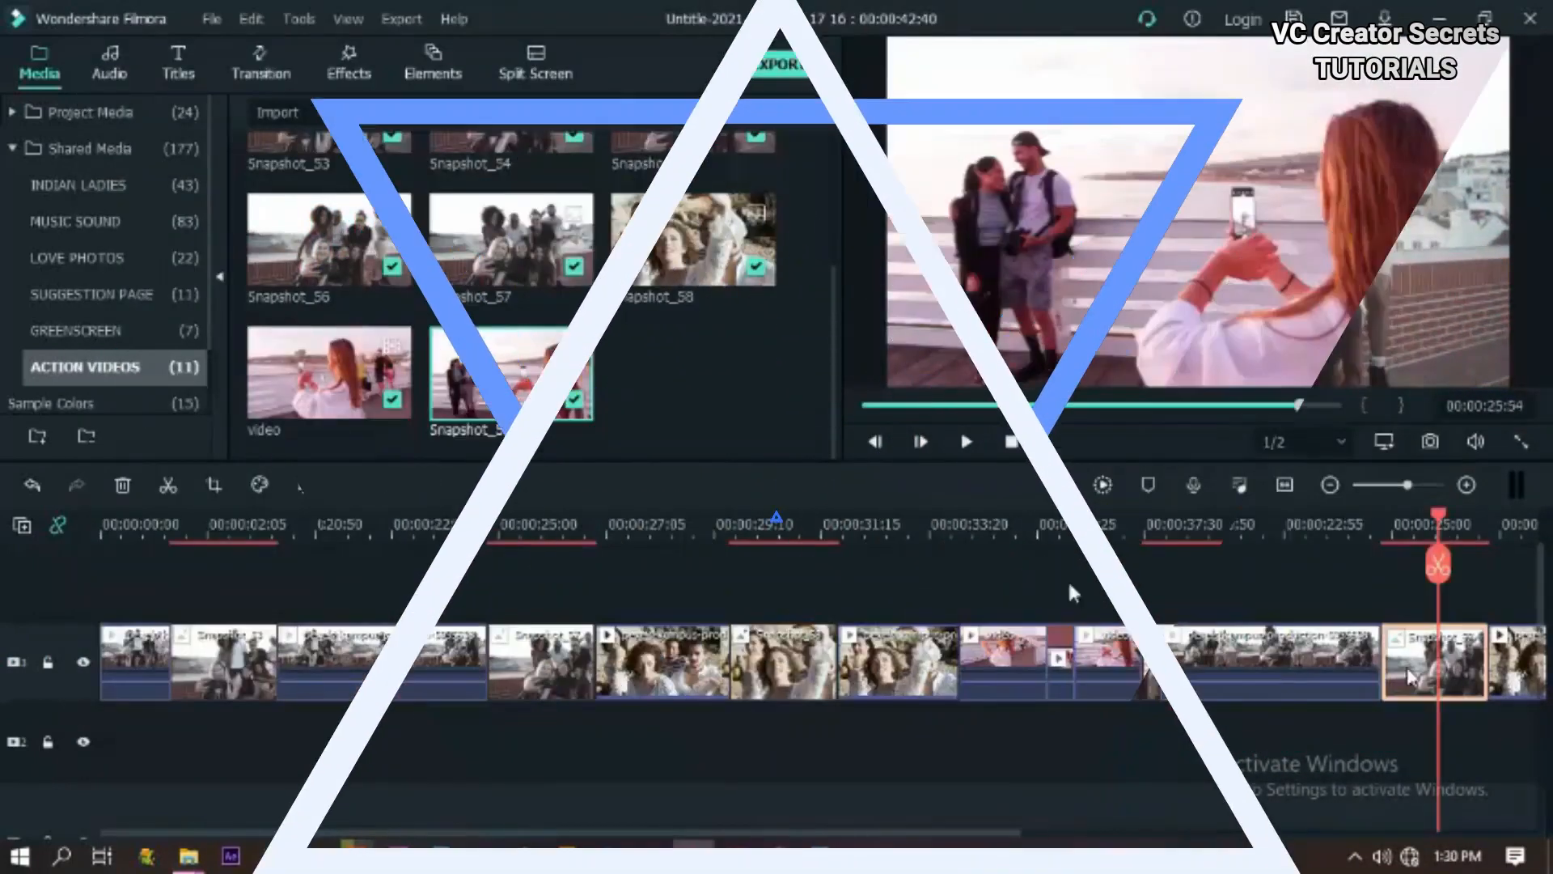
- Play back part of the video, then select the first snapshot clip on the timeline
left_click(962, 525)
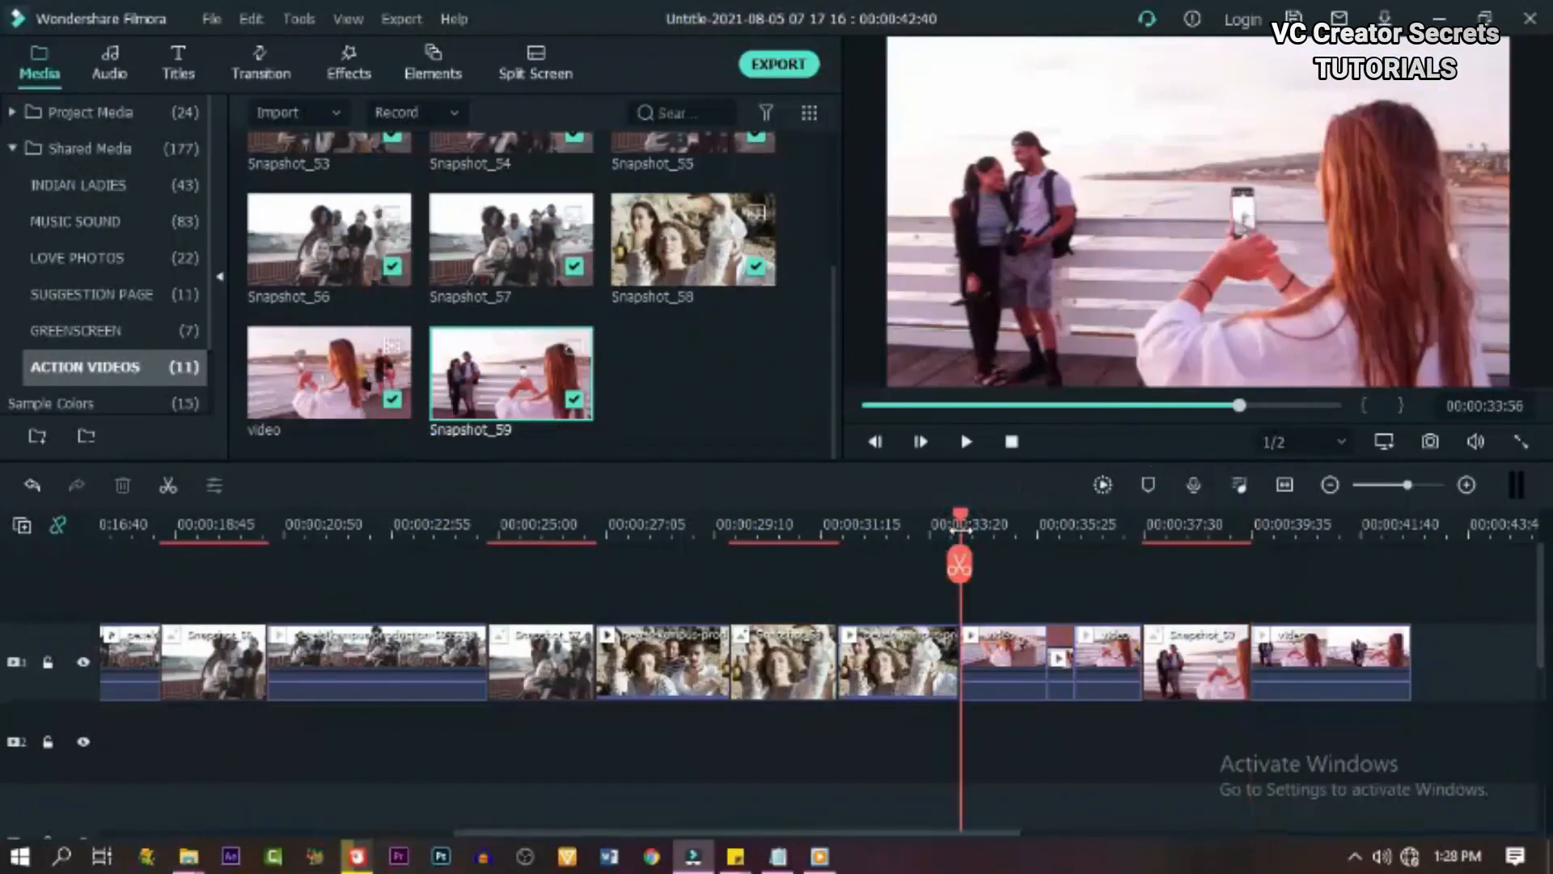
key("space")
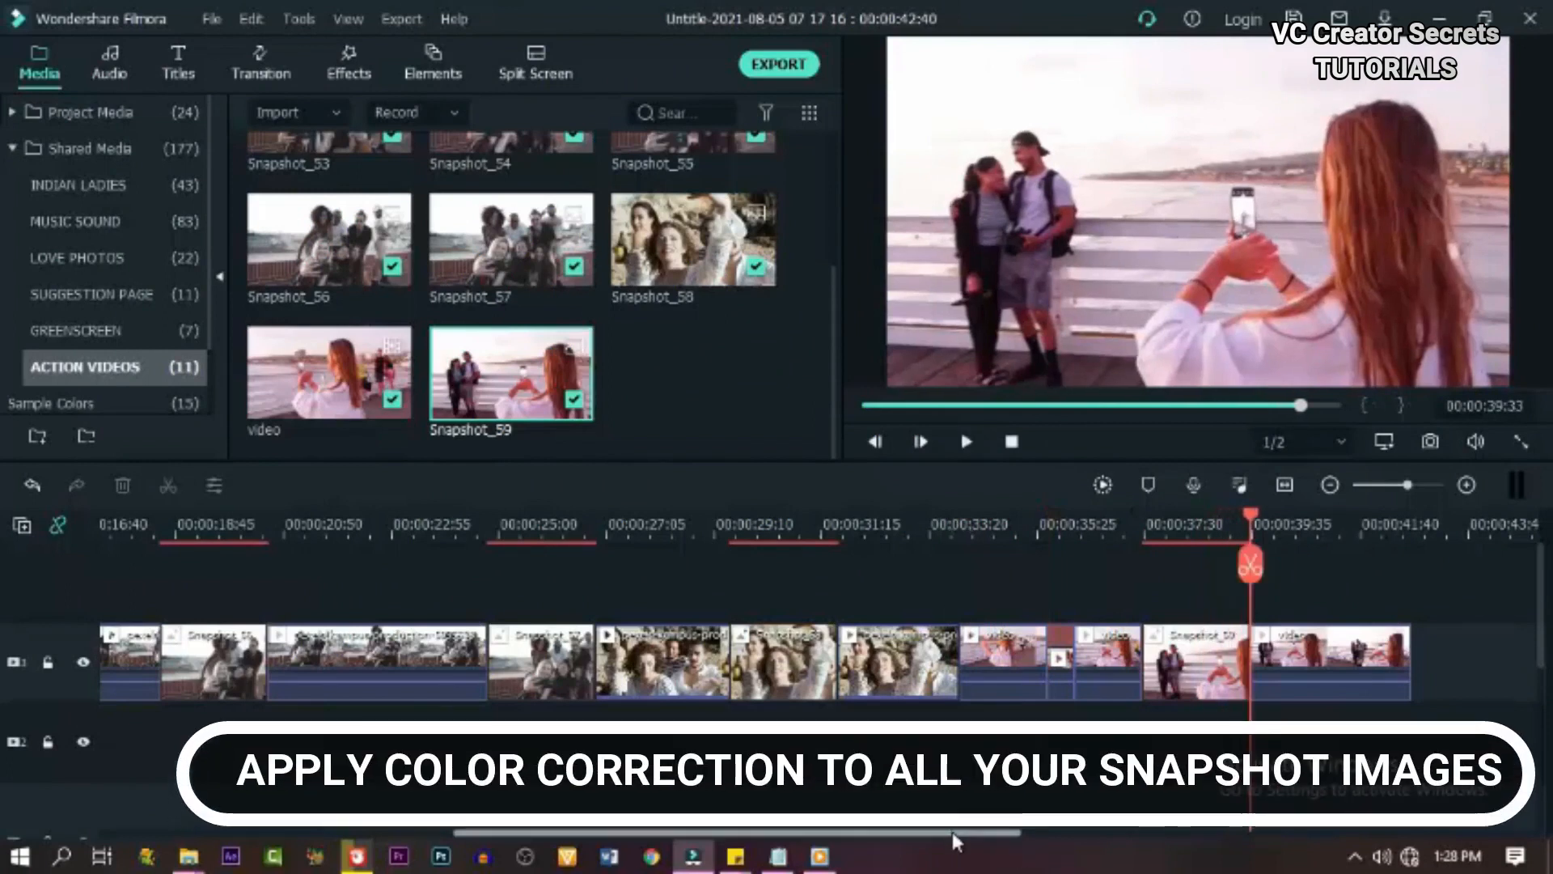
left_click_drag(955, 841, 413, 841)
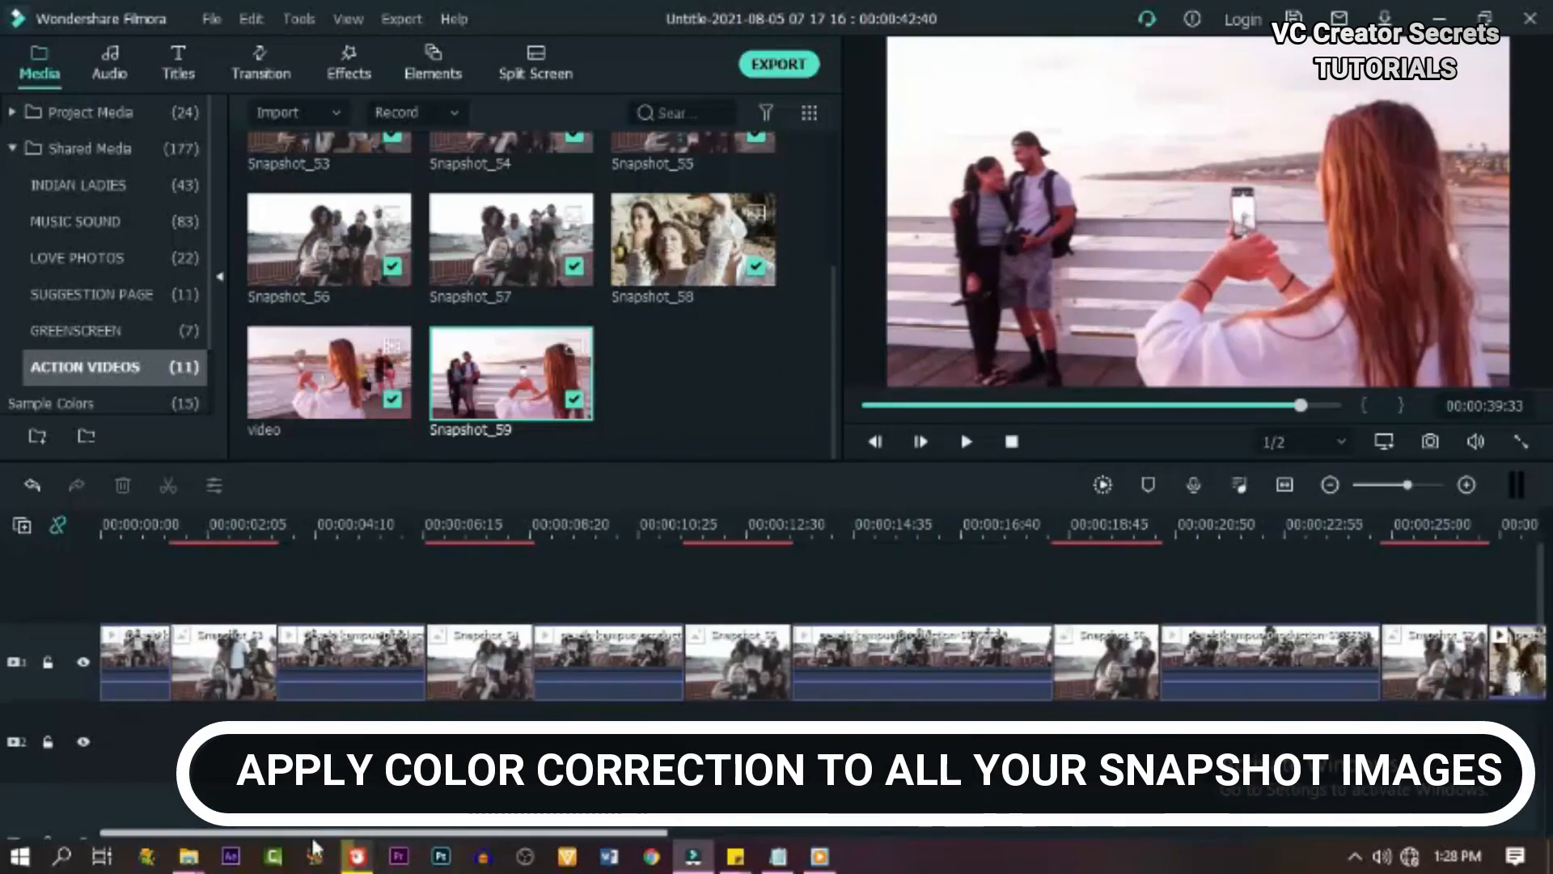
left_click(230, 534)
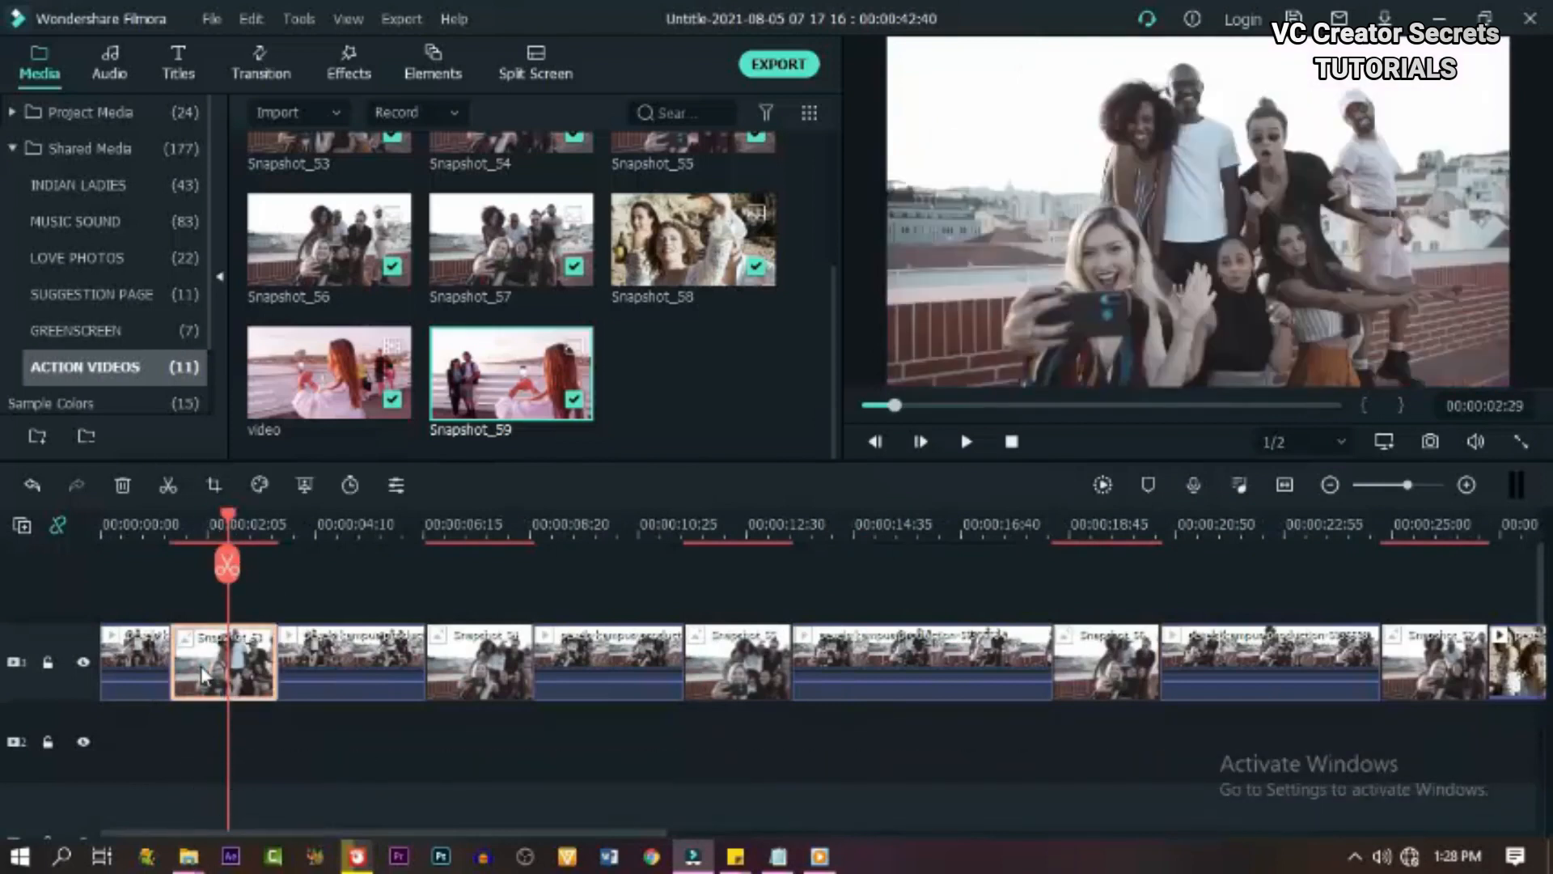
- Apply a colour correction preset to the first snapshot and confirm it
left_click(262, 486)
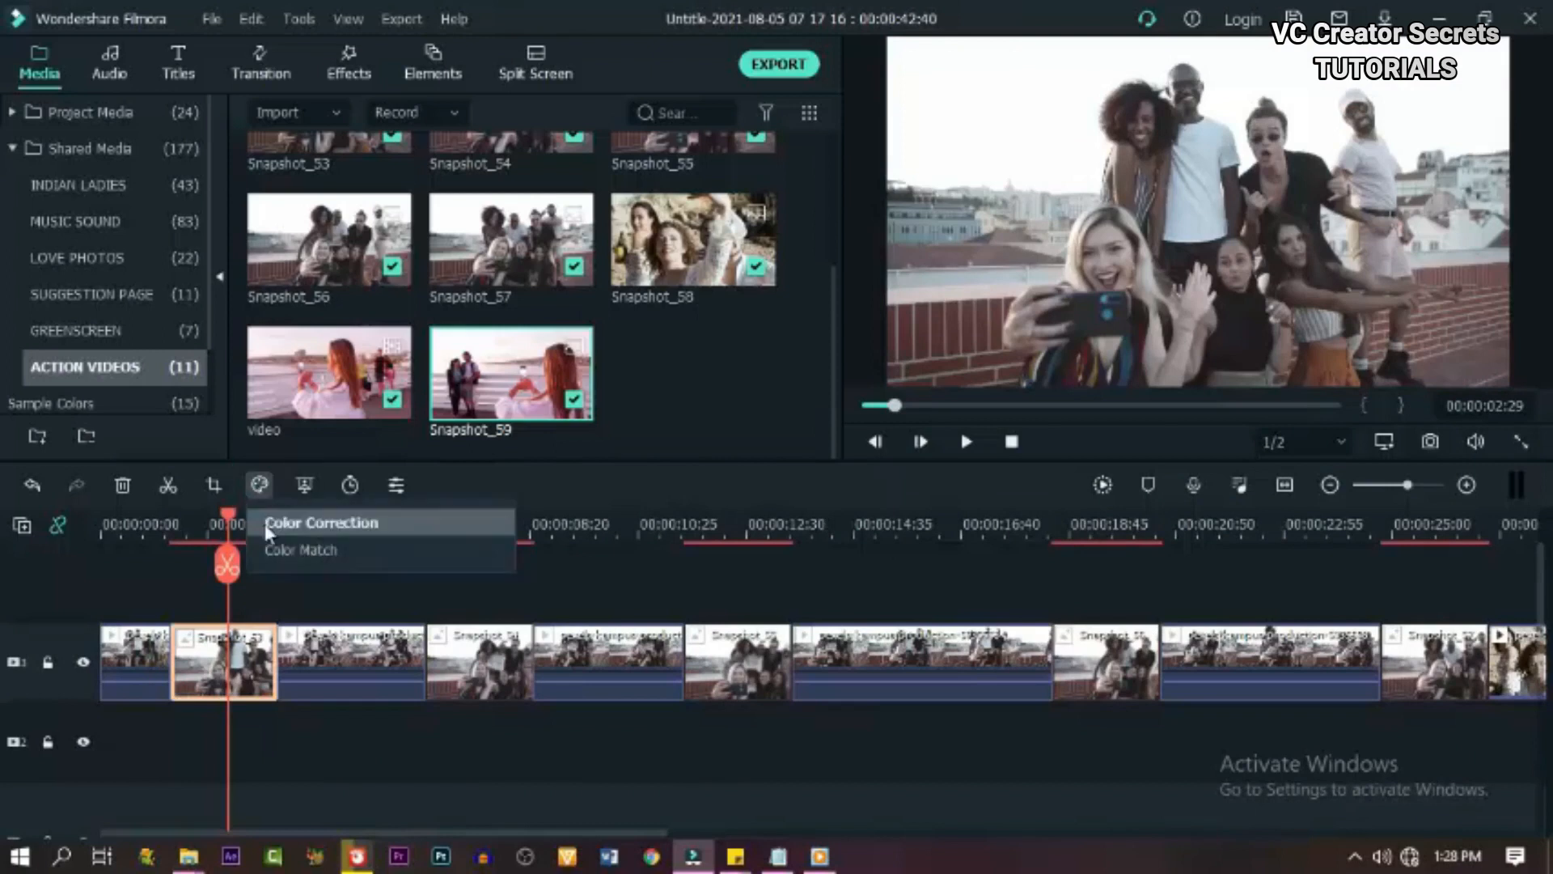
left_click(265, 524)
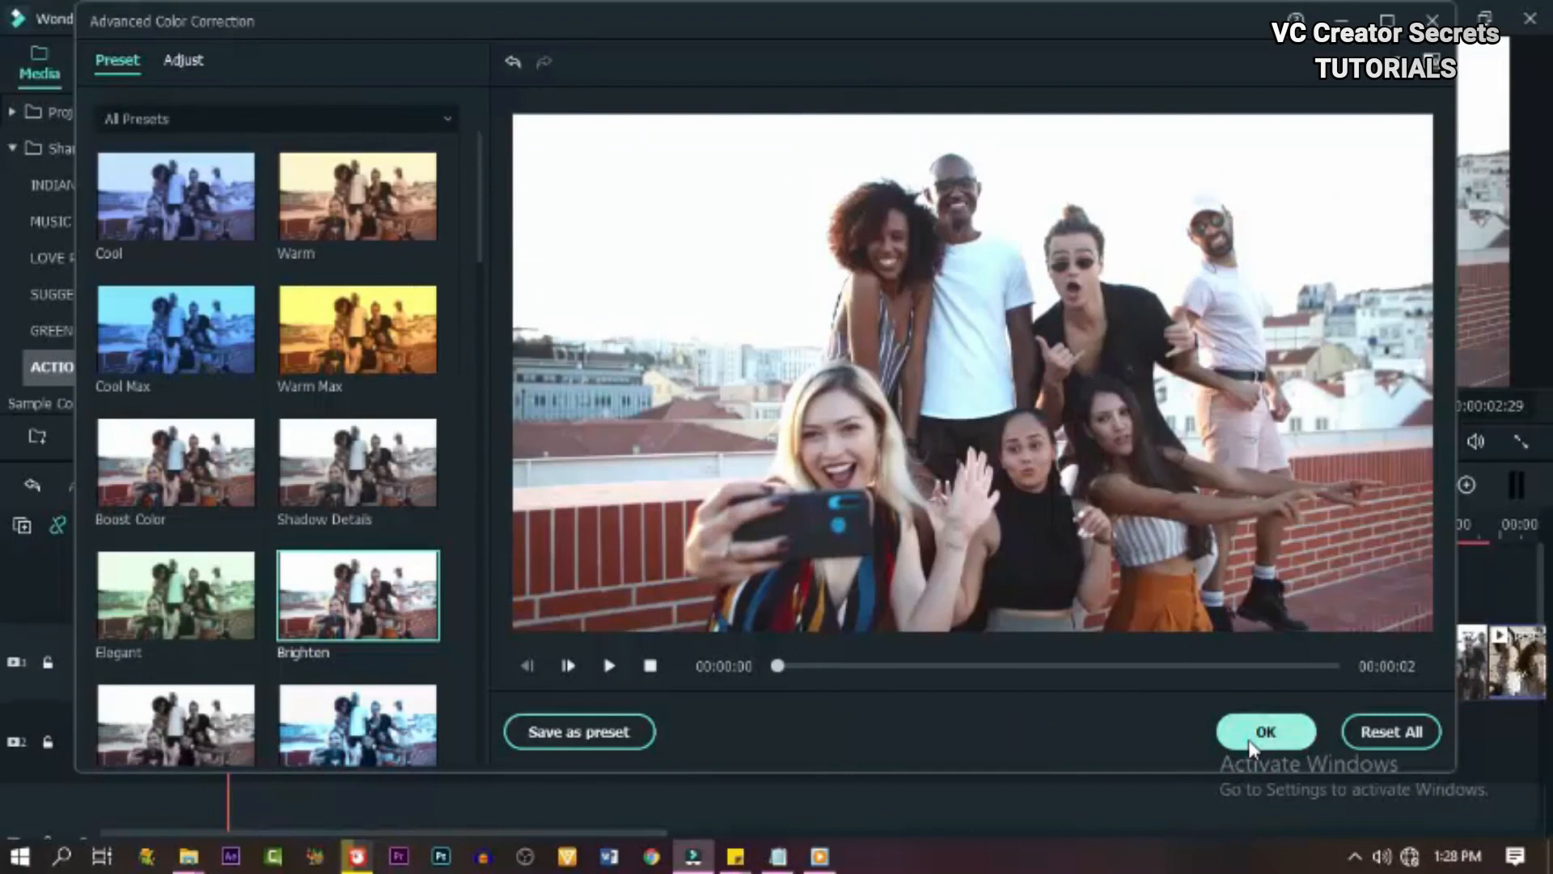
left_click(1226, 733)
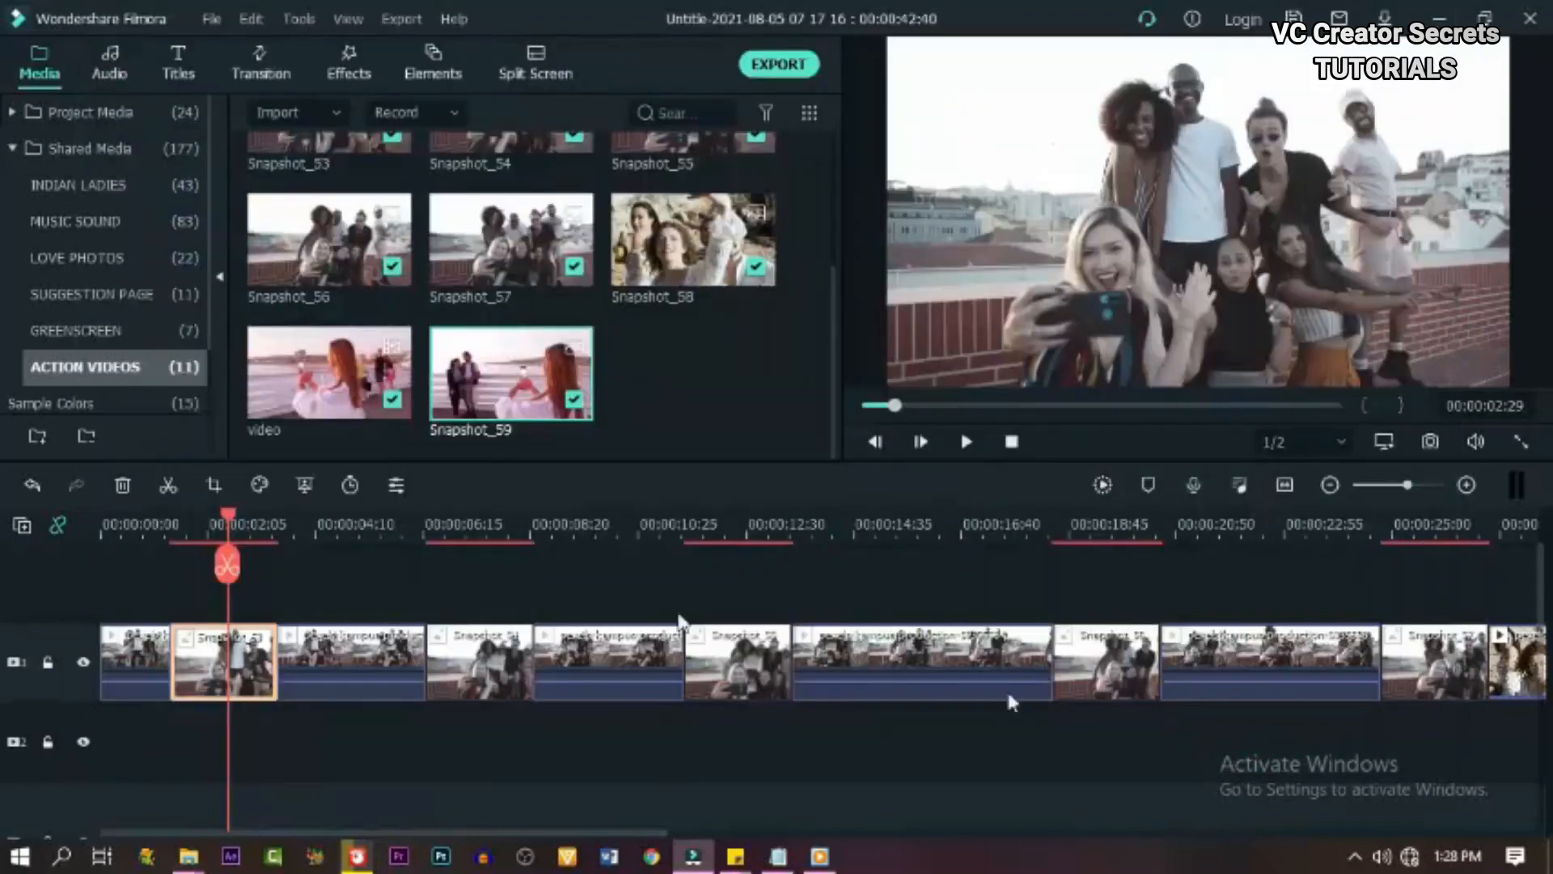
- Give the second snapshot the Warm Max colour preset and confirm it
left_click(484, 525)
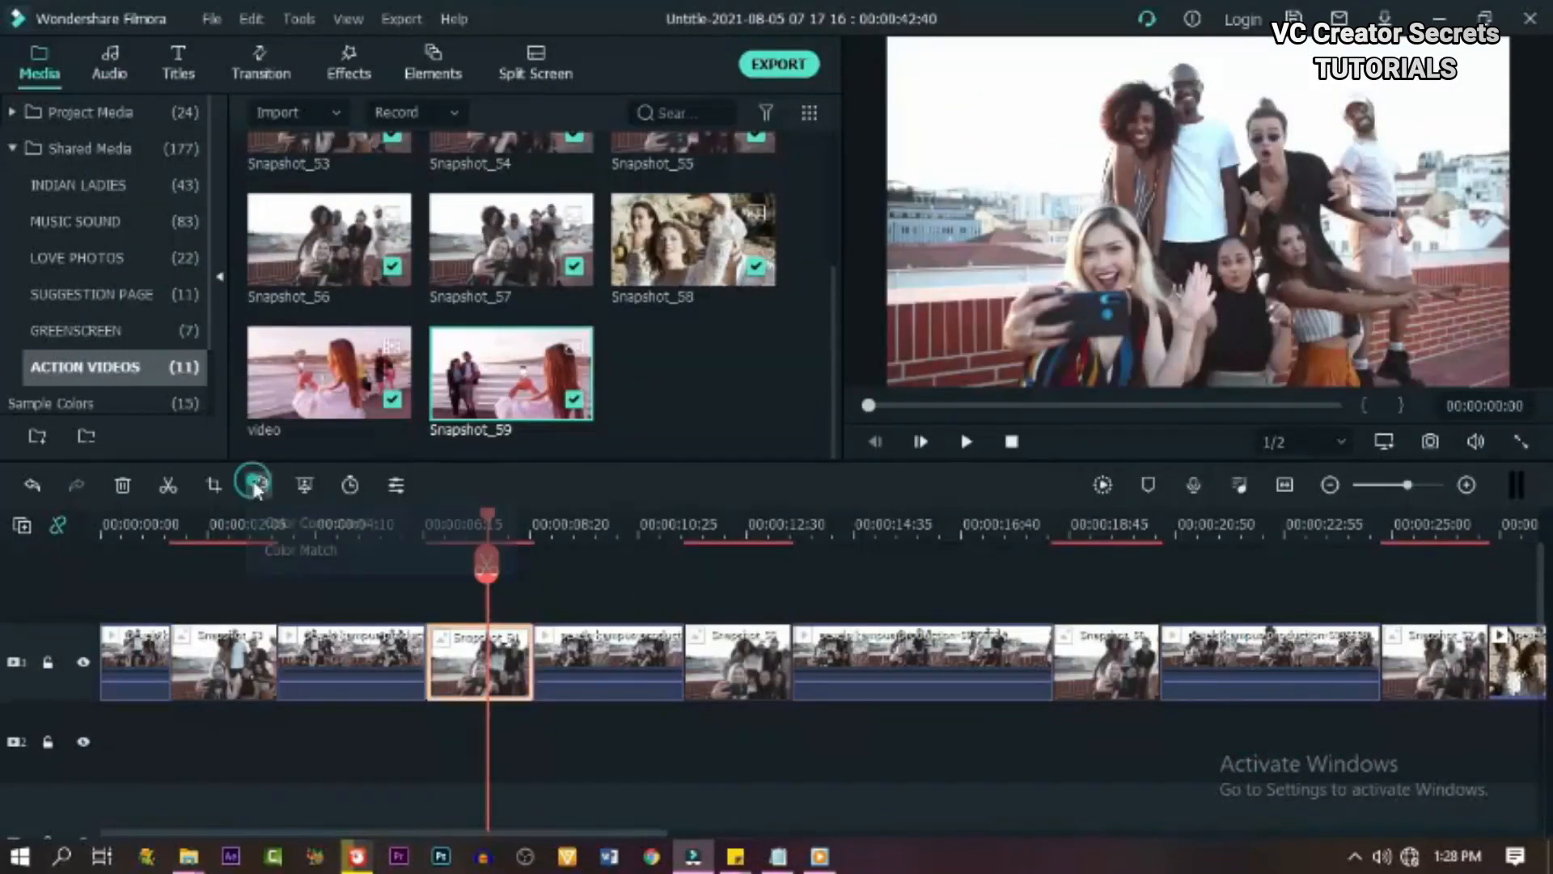
left_click(258, 485)
left_click(287, 527)
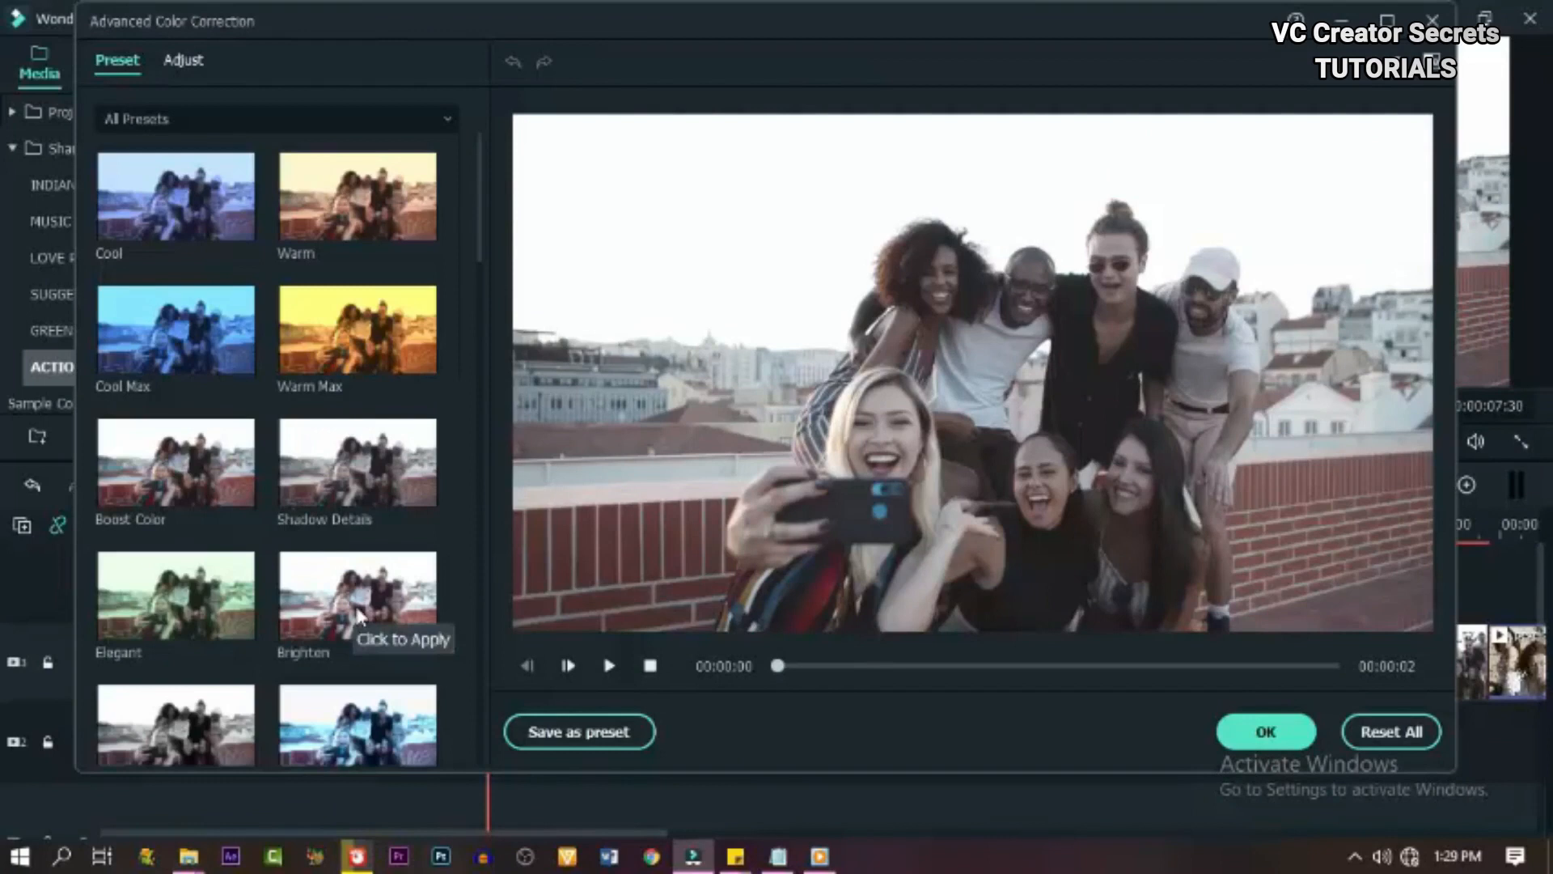
left_click(304, 346)
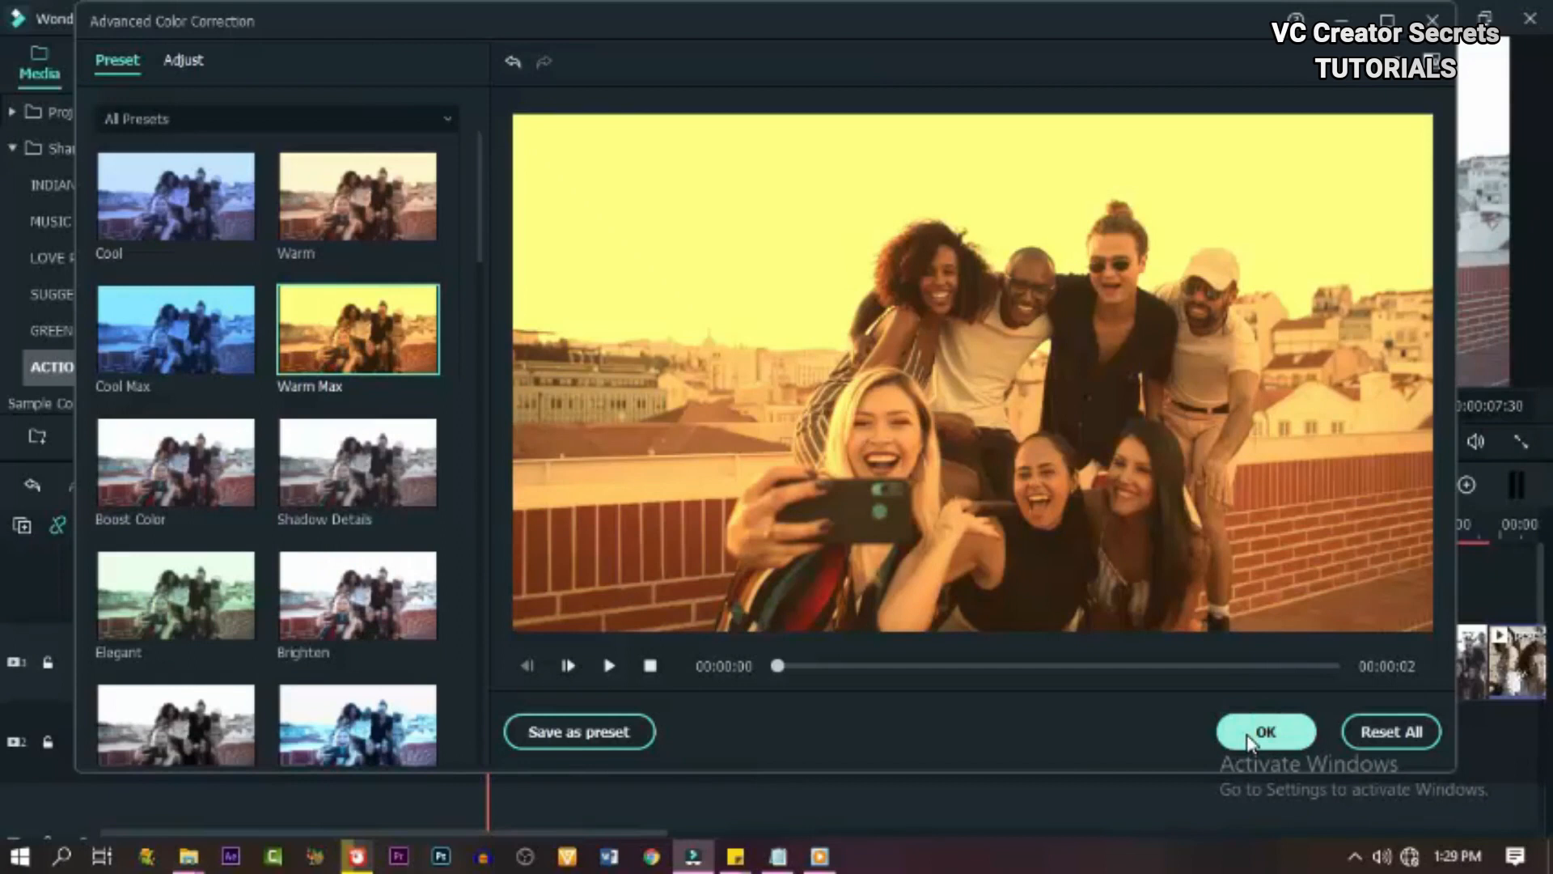
left_click(1266, 732)
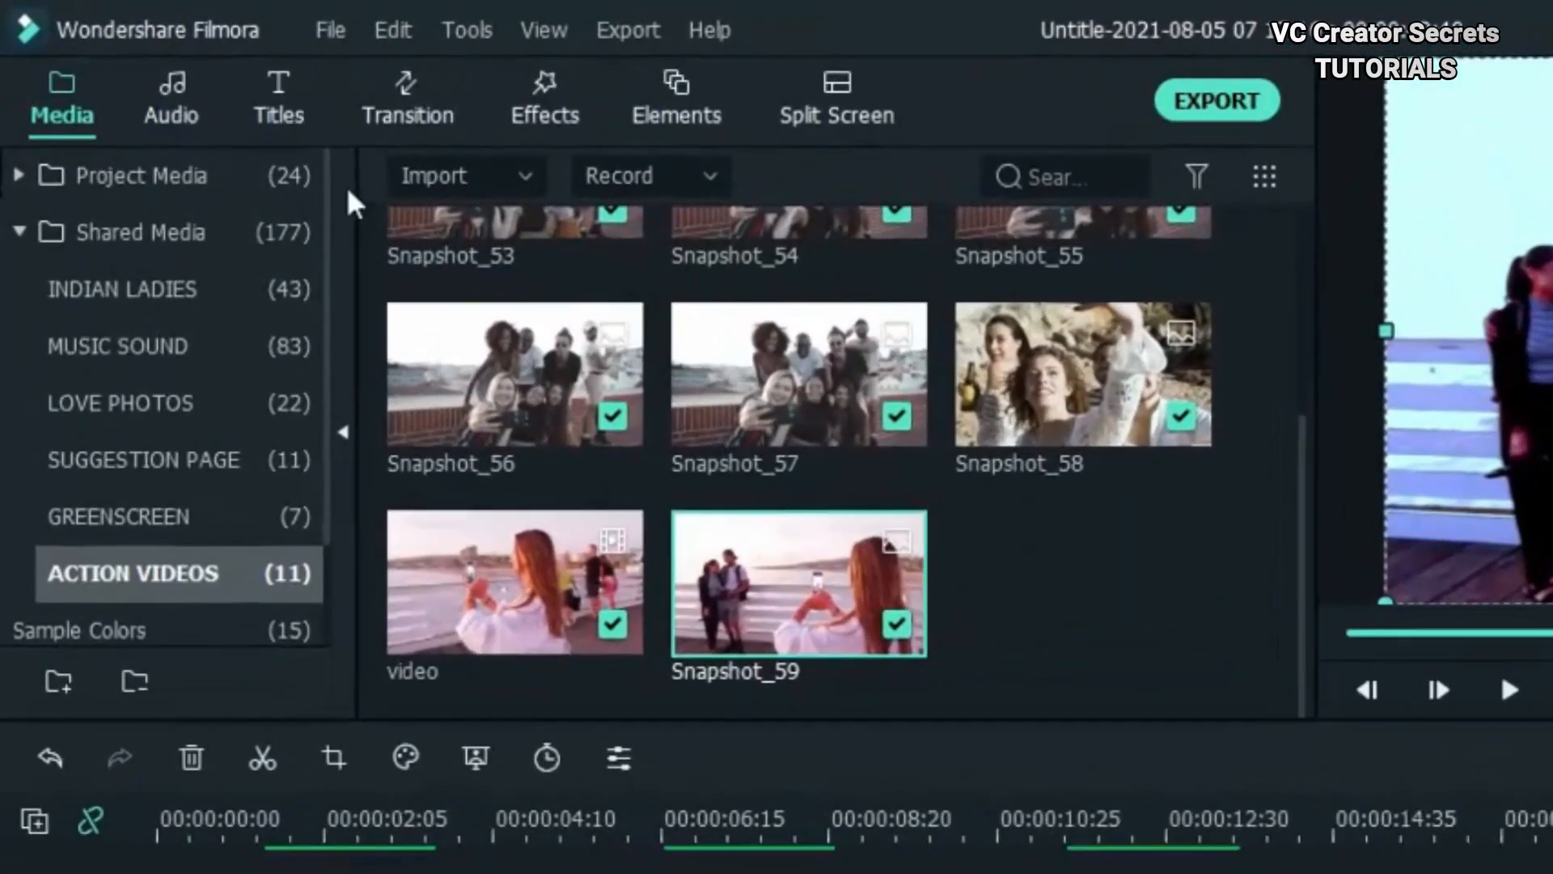
- From the Transition library, drop a Flash transition before the first snapshot
left_click(411, 119)
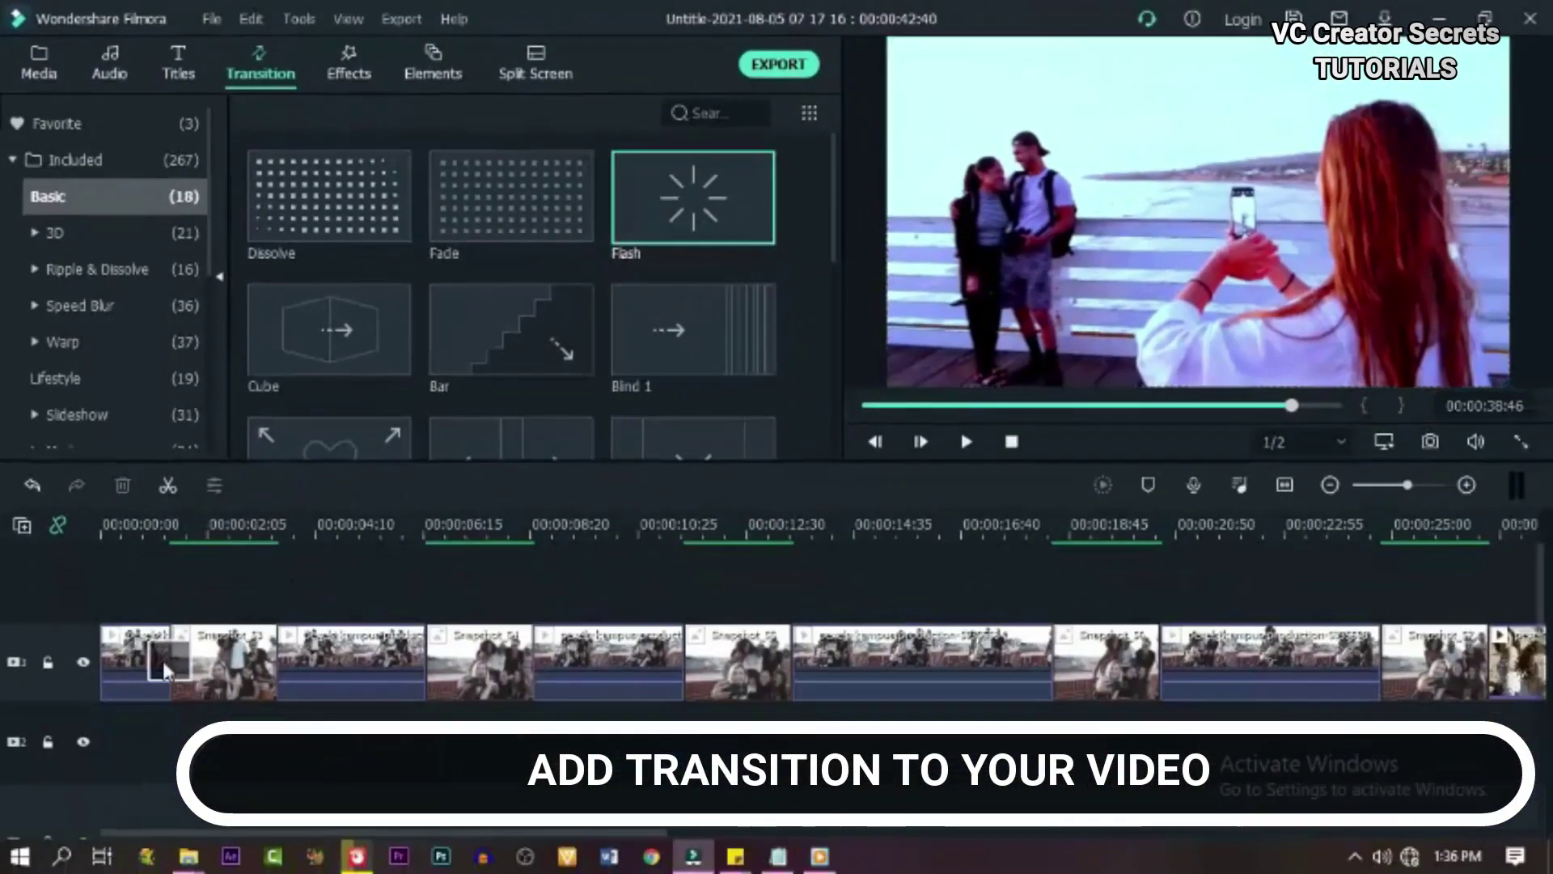
left_click_drag(692, 199, 163, 662)
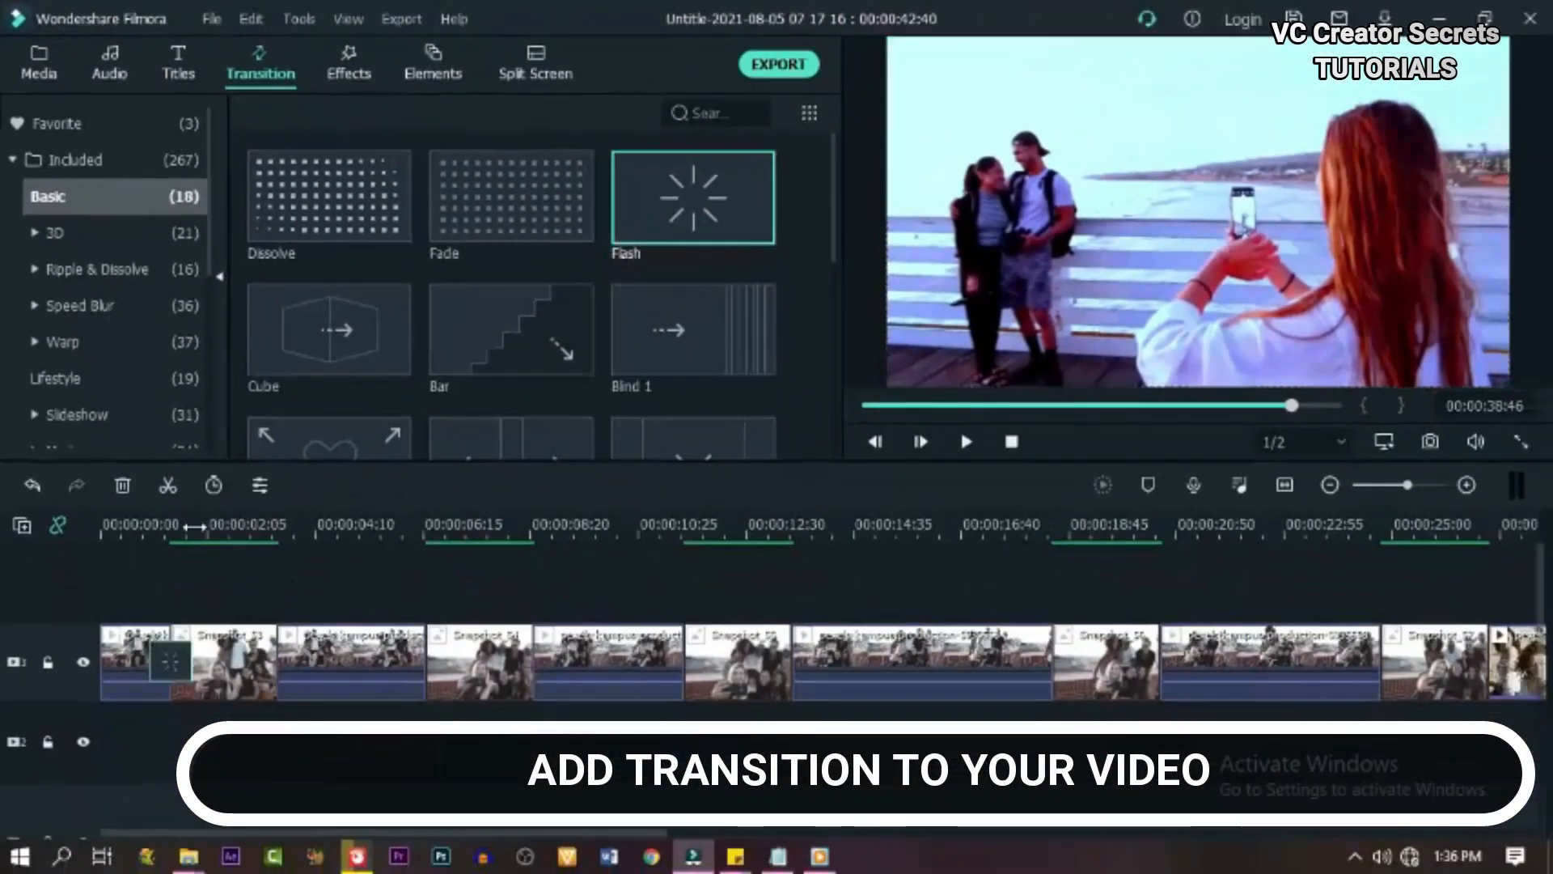
scroll(242, 532, "down", 3)
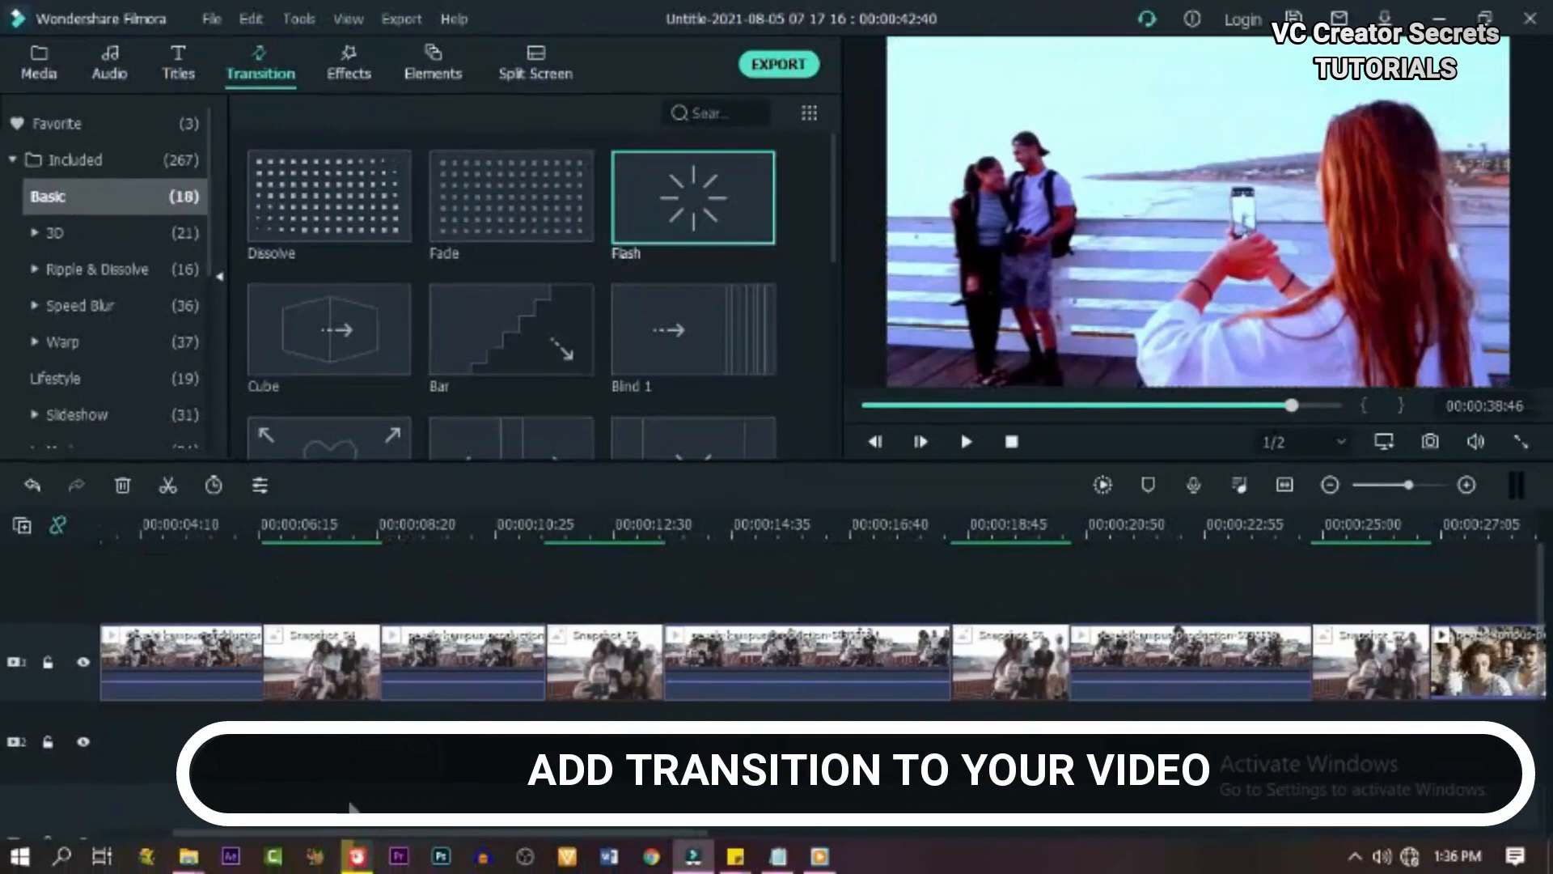
scroll(243, 532, "up", 3)
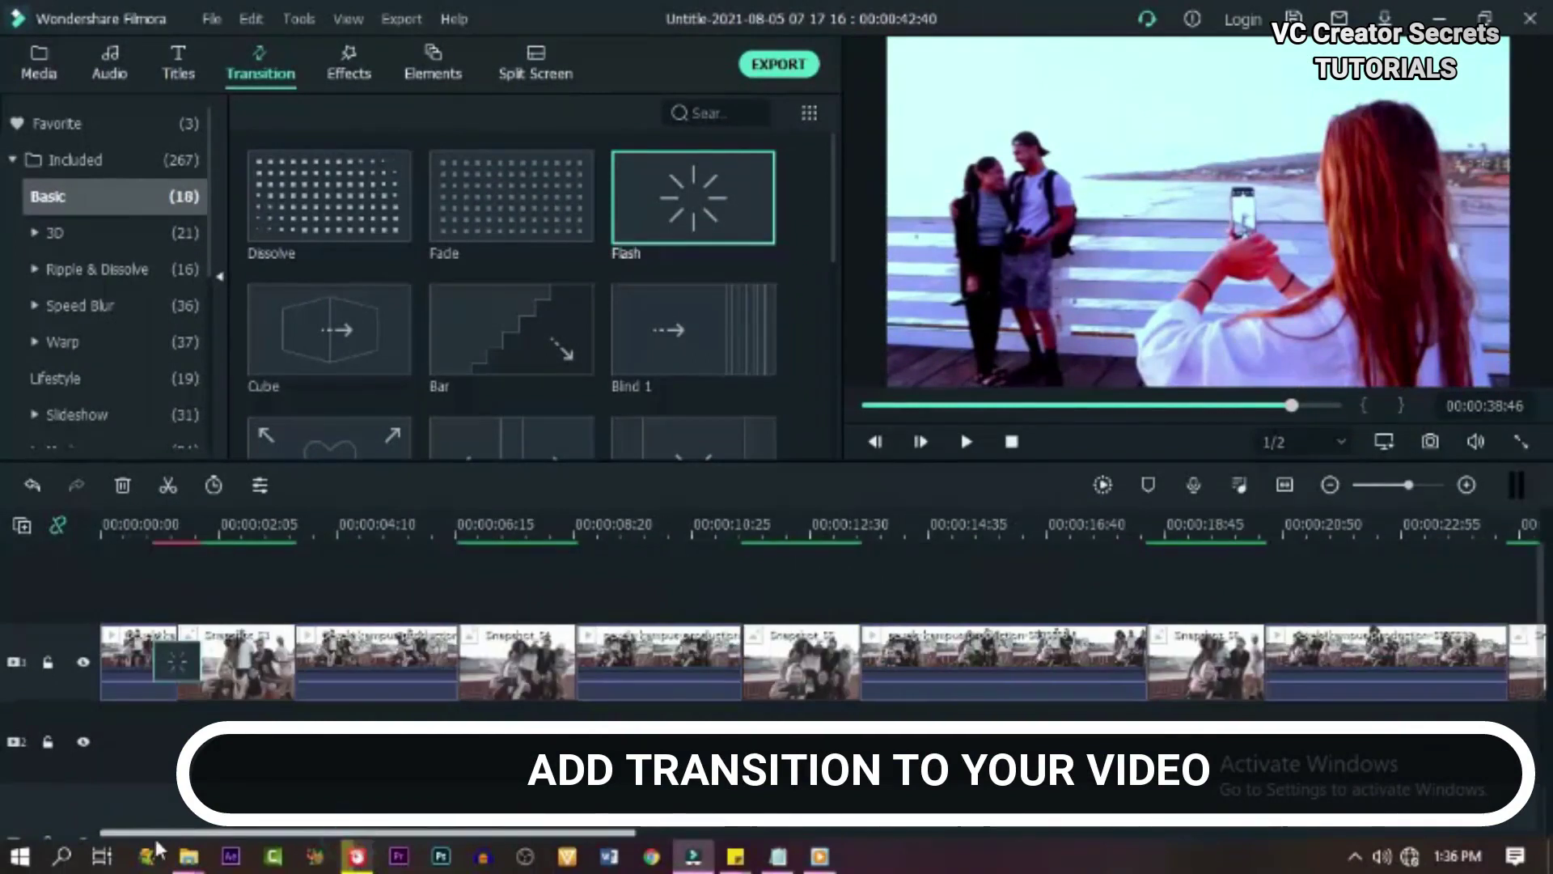
- Add Flash transitions before each further snapshot along the timeline, through Snapshot_59
left_click(231, 525)
scroll(277, 534, "up", 5)
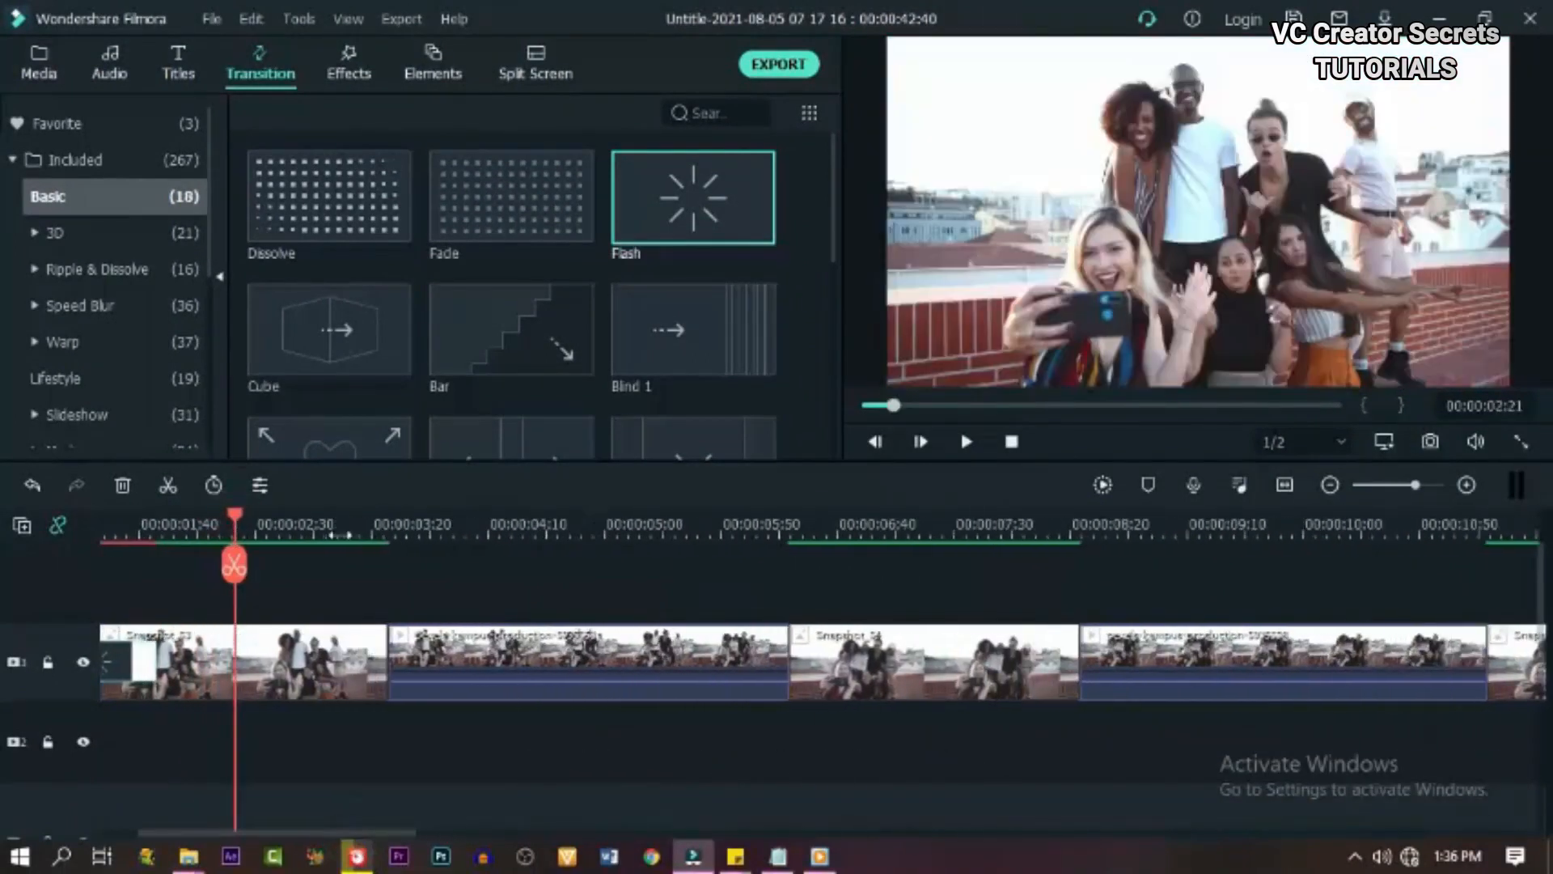
left_click_drag(264, 835, 194, 836)
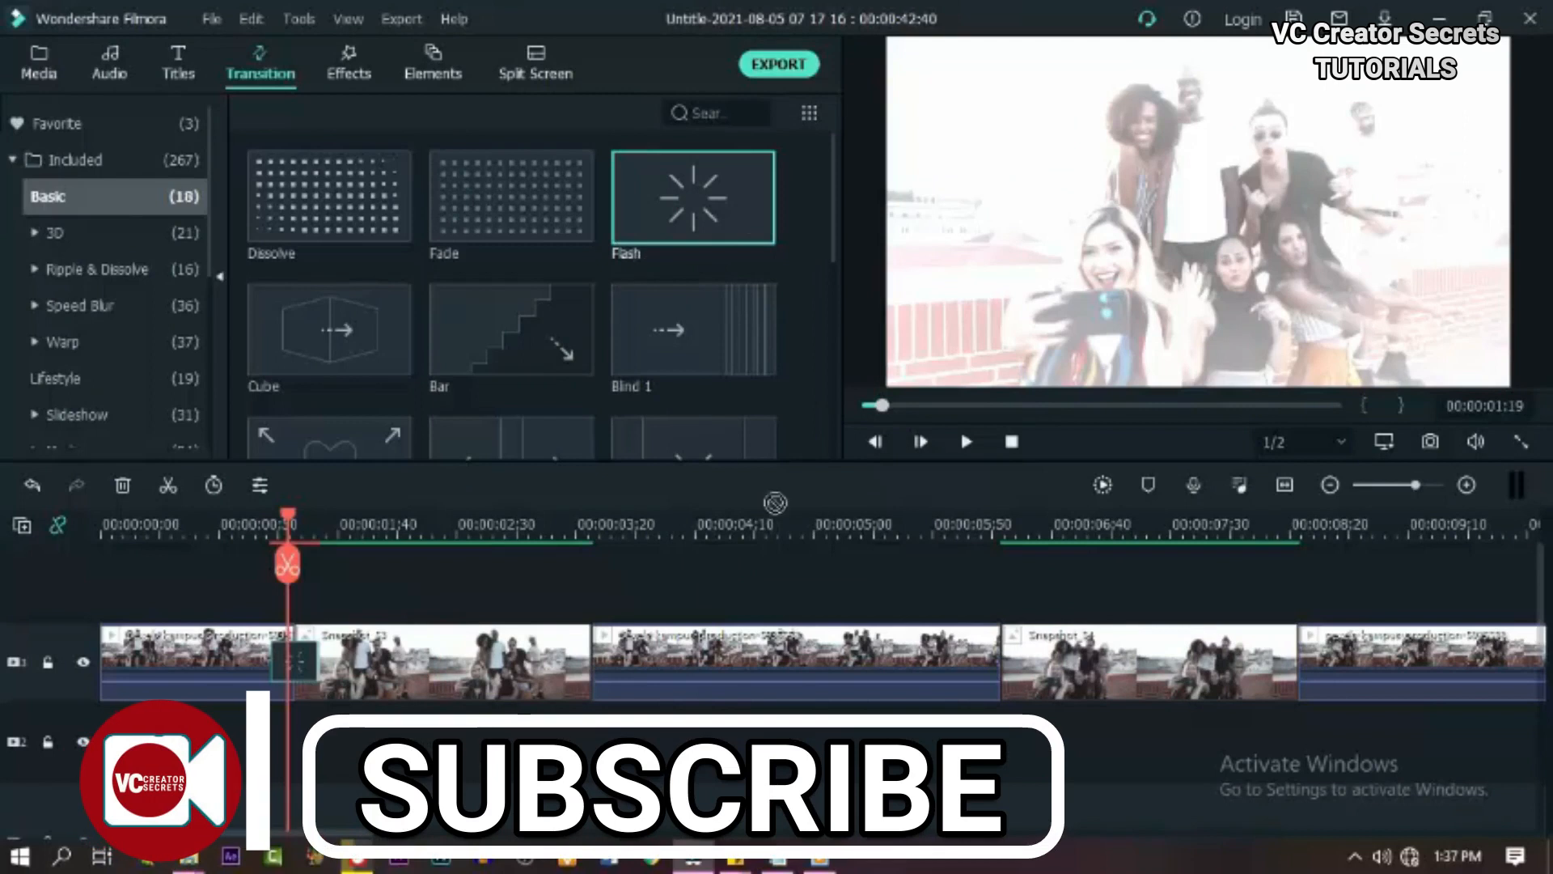
left_click_drag(640, 264, 973, 661)
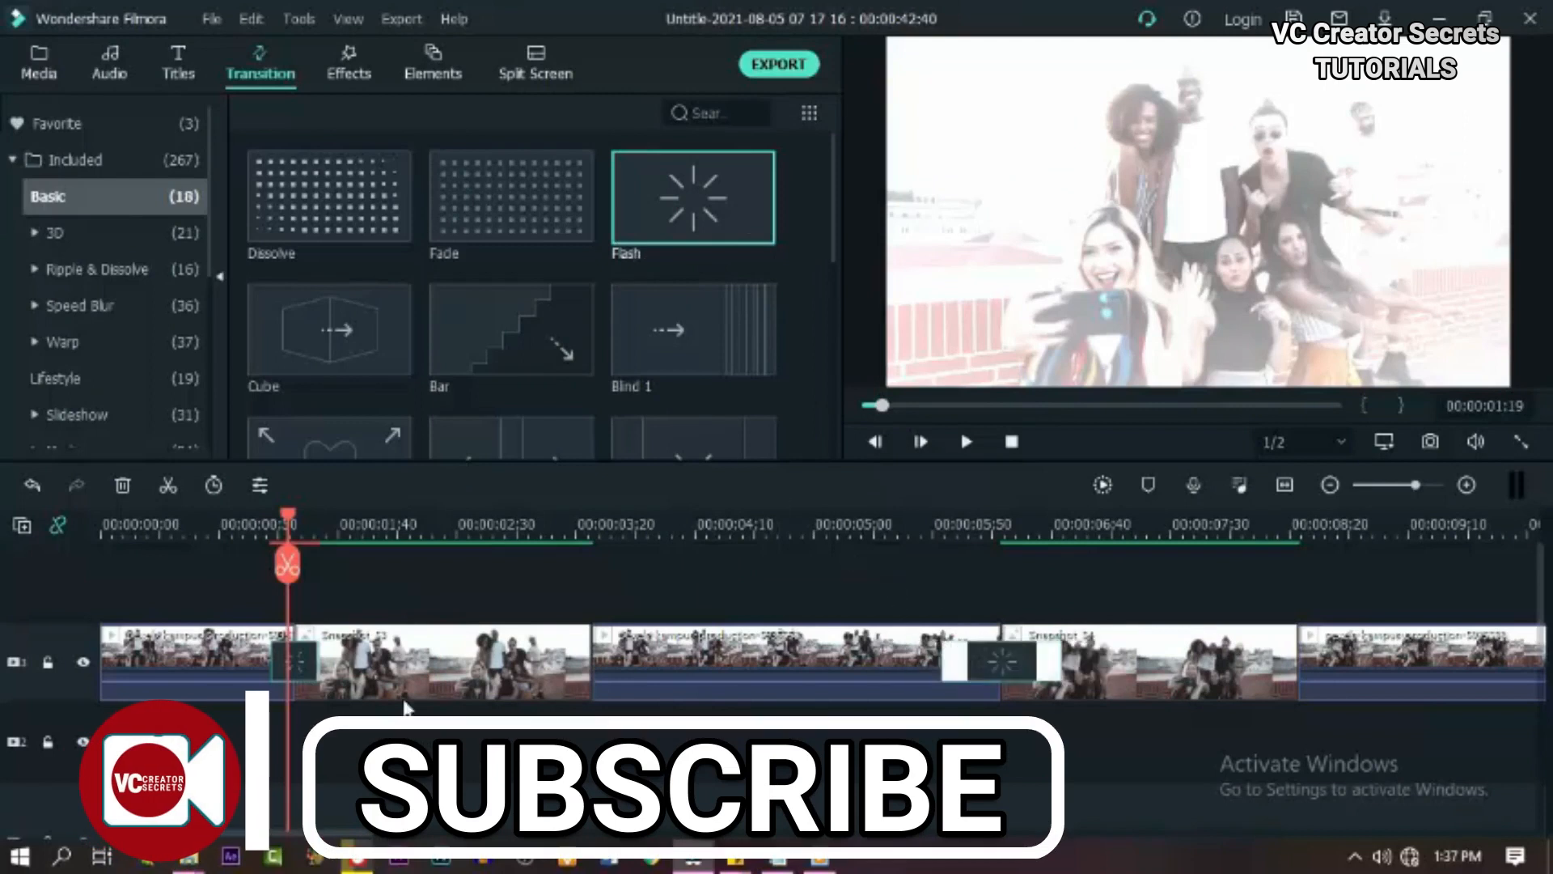
left_click_drag(320, 838, 530, 837)
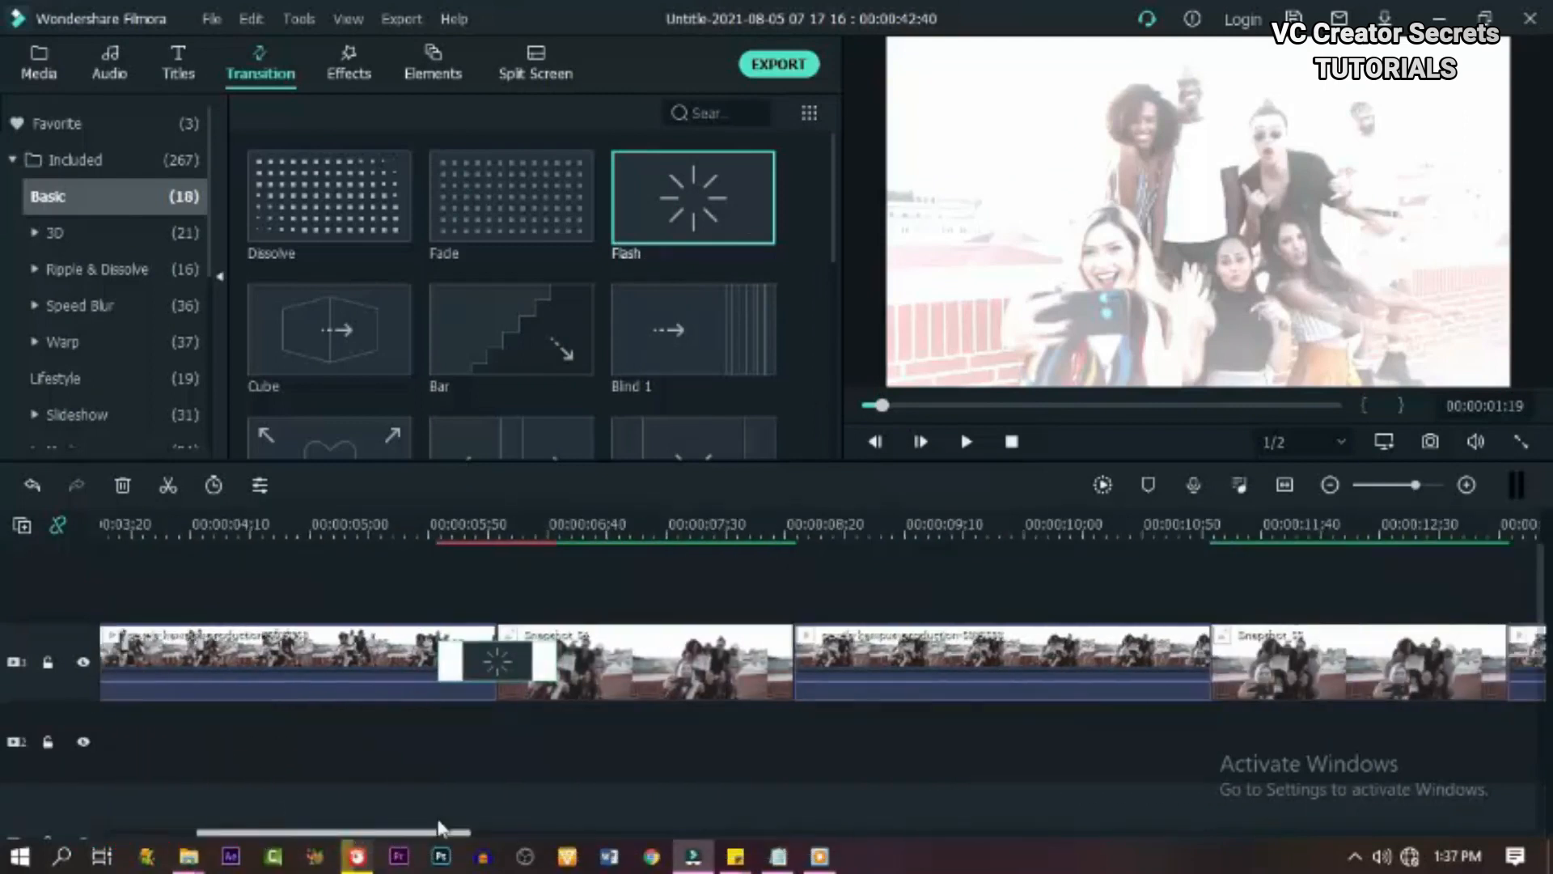
left_click_drag(634, 193, 580, 641)
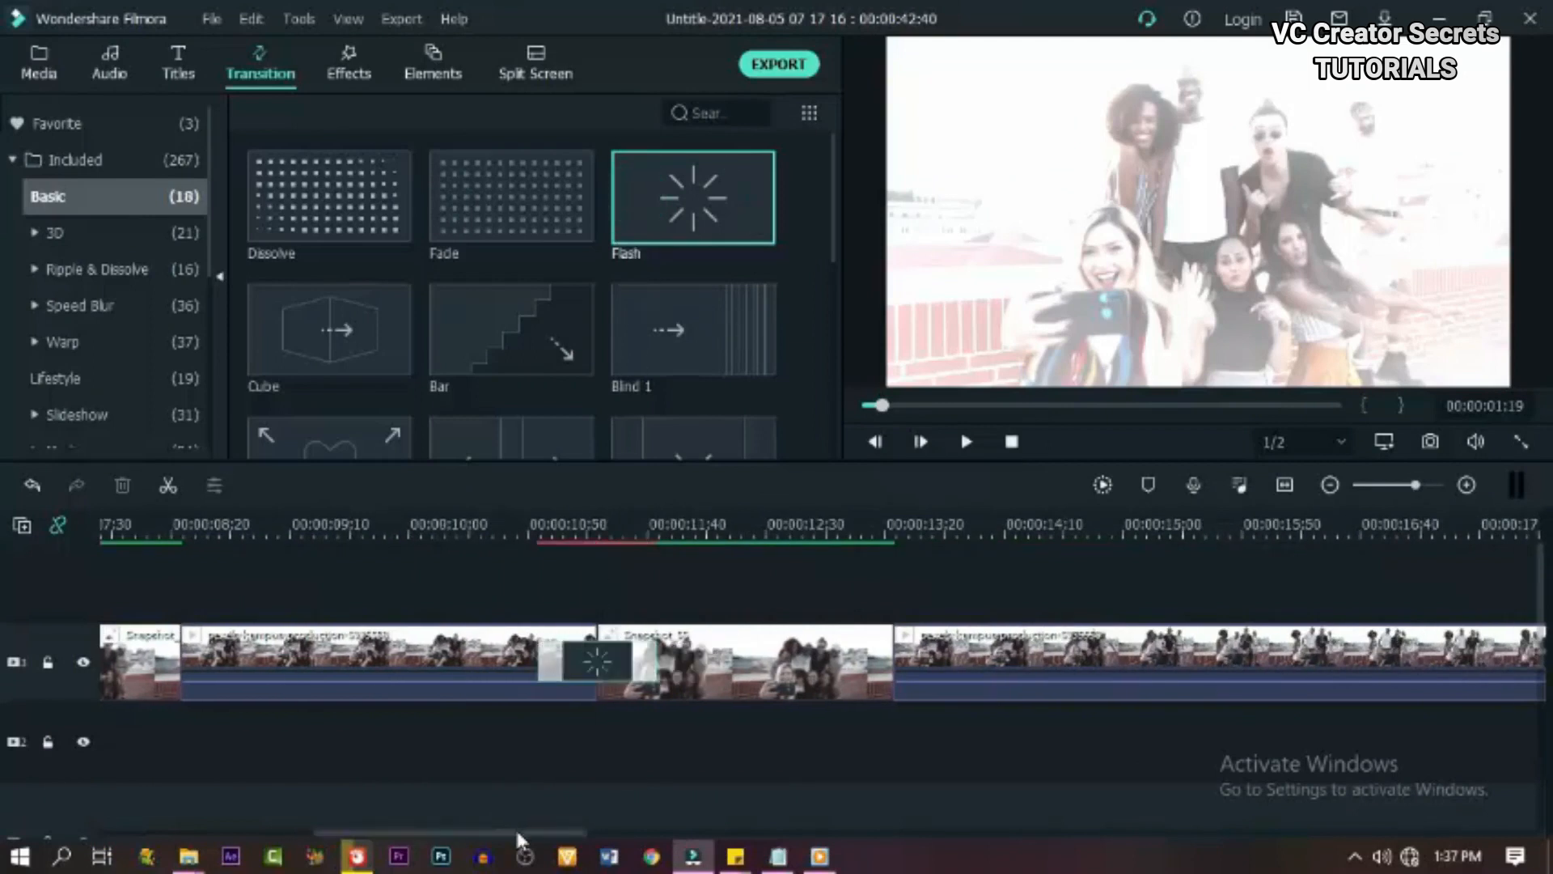
left_click_drag(514, 834, 643, 834)
left_click_drag(640, 213, 647, 601)
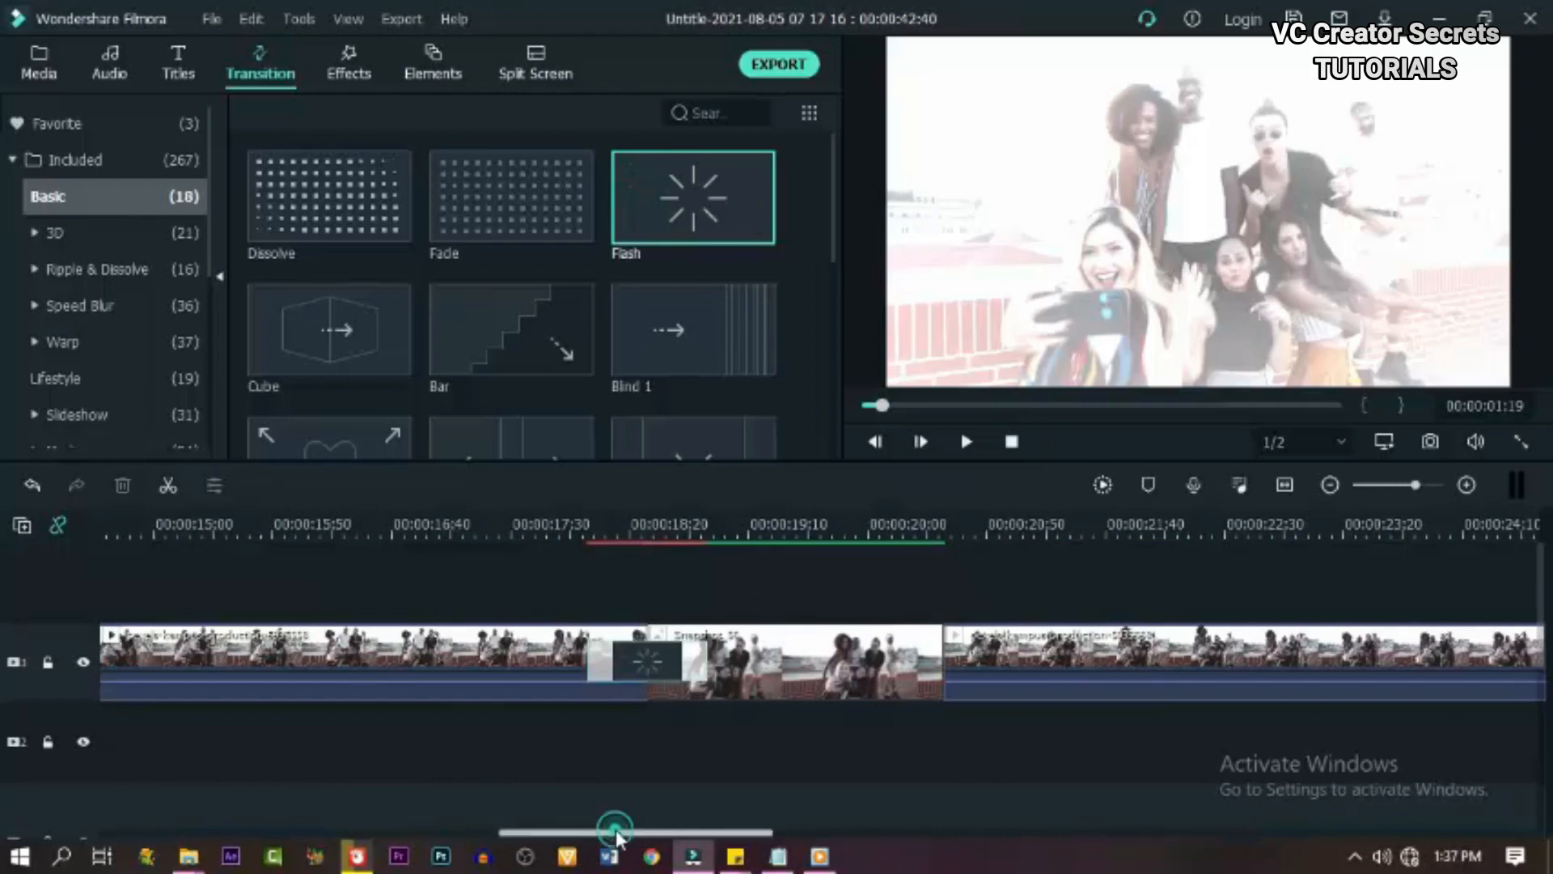
left_click_drag(615, 833, 825, 833)
left_click_drag(692, 201, 540, 649)
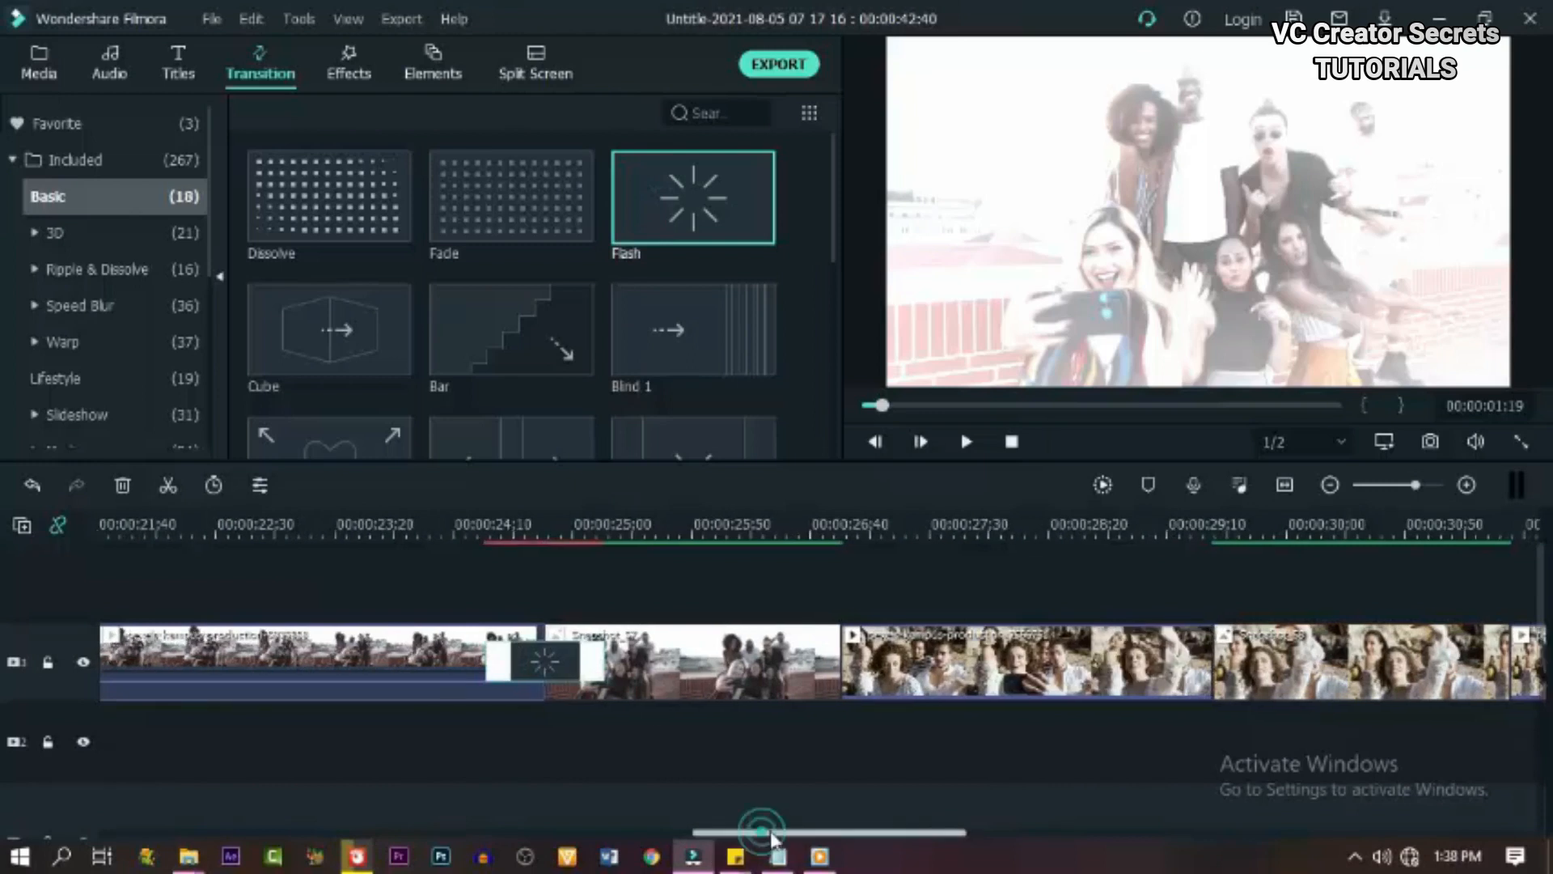
left_click_drag(741, 834, 849, 835)
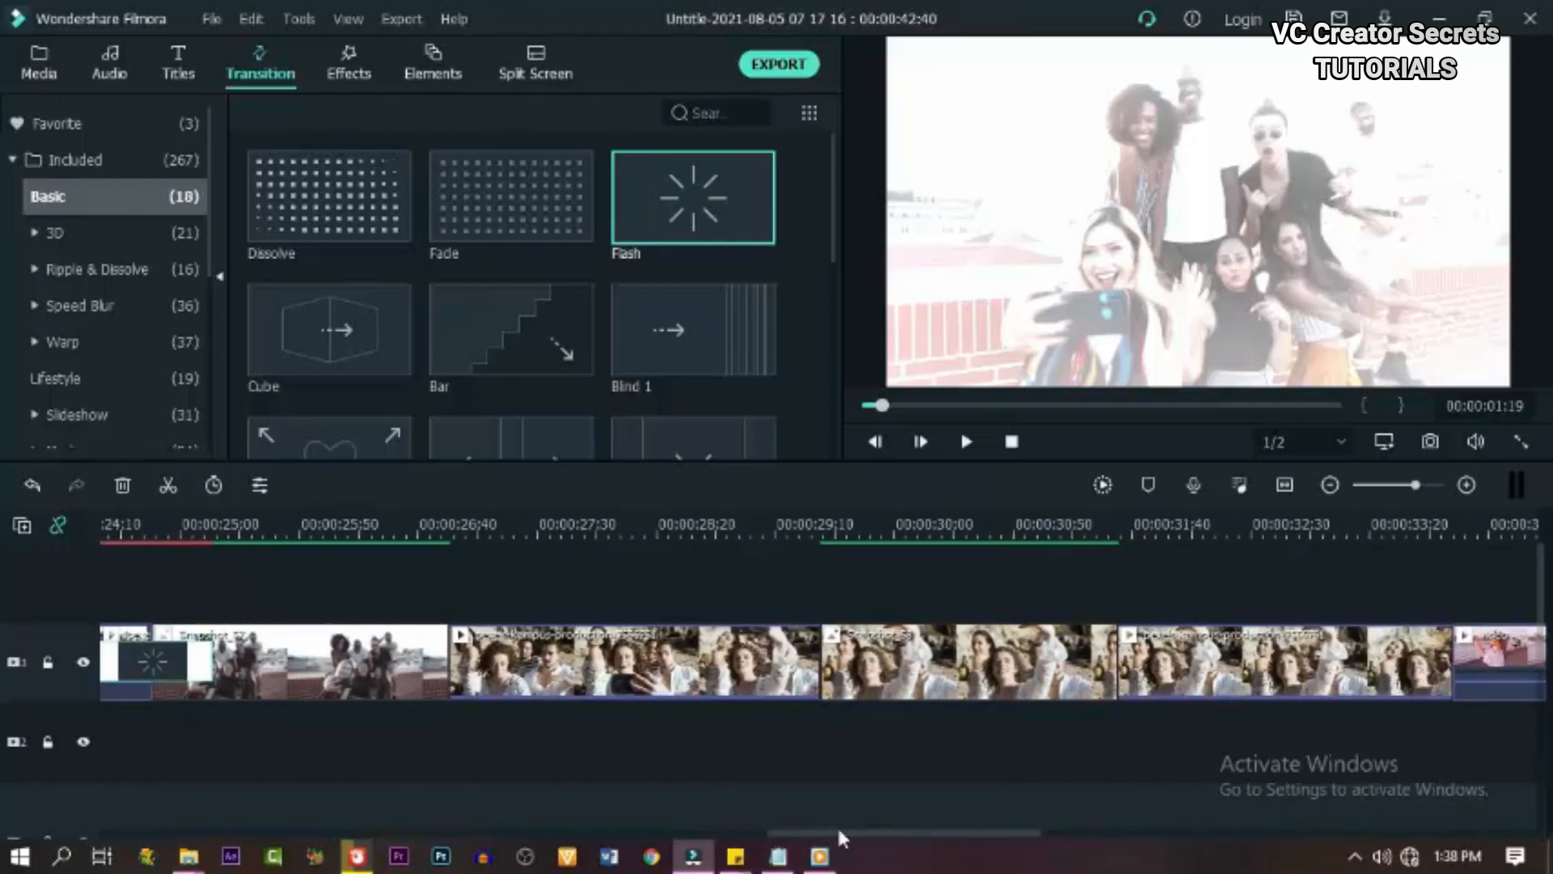
left_click_drag(692, 200, 777, 637)
left_click_drag(905, 833, 1080, 825)
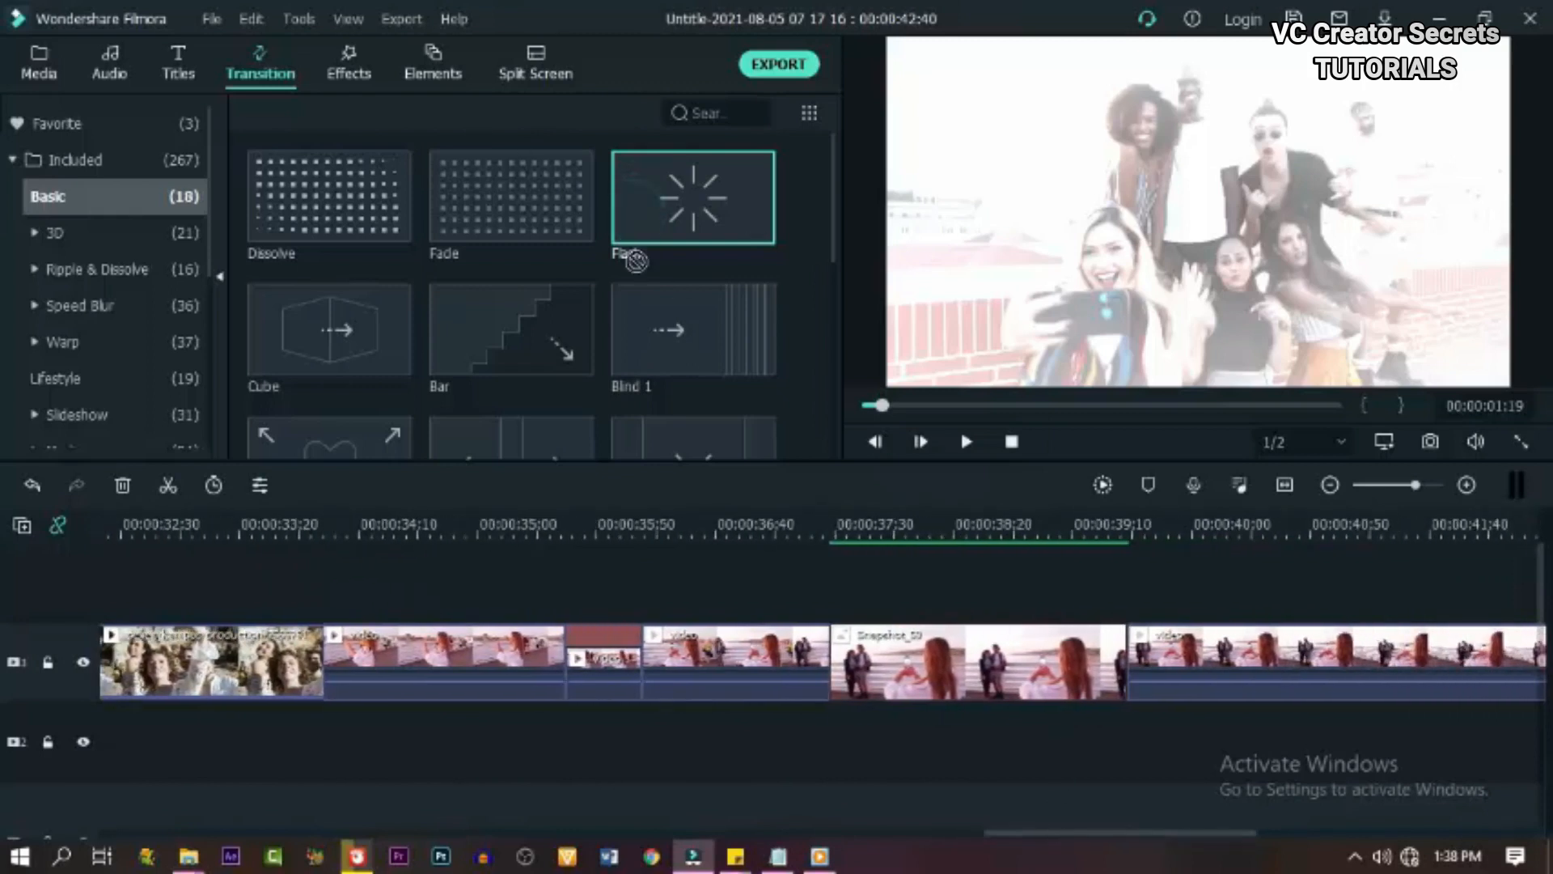
left_click_drag(635, 259, 830, 661)
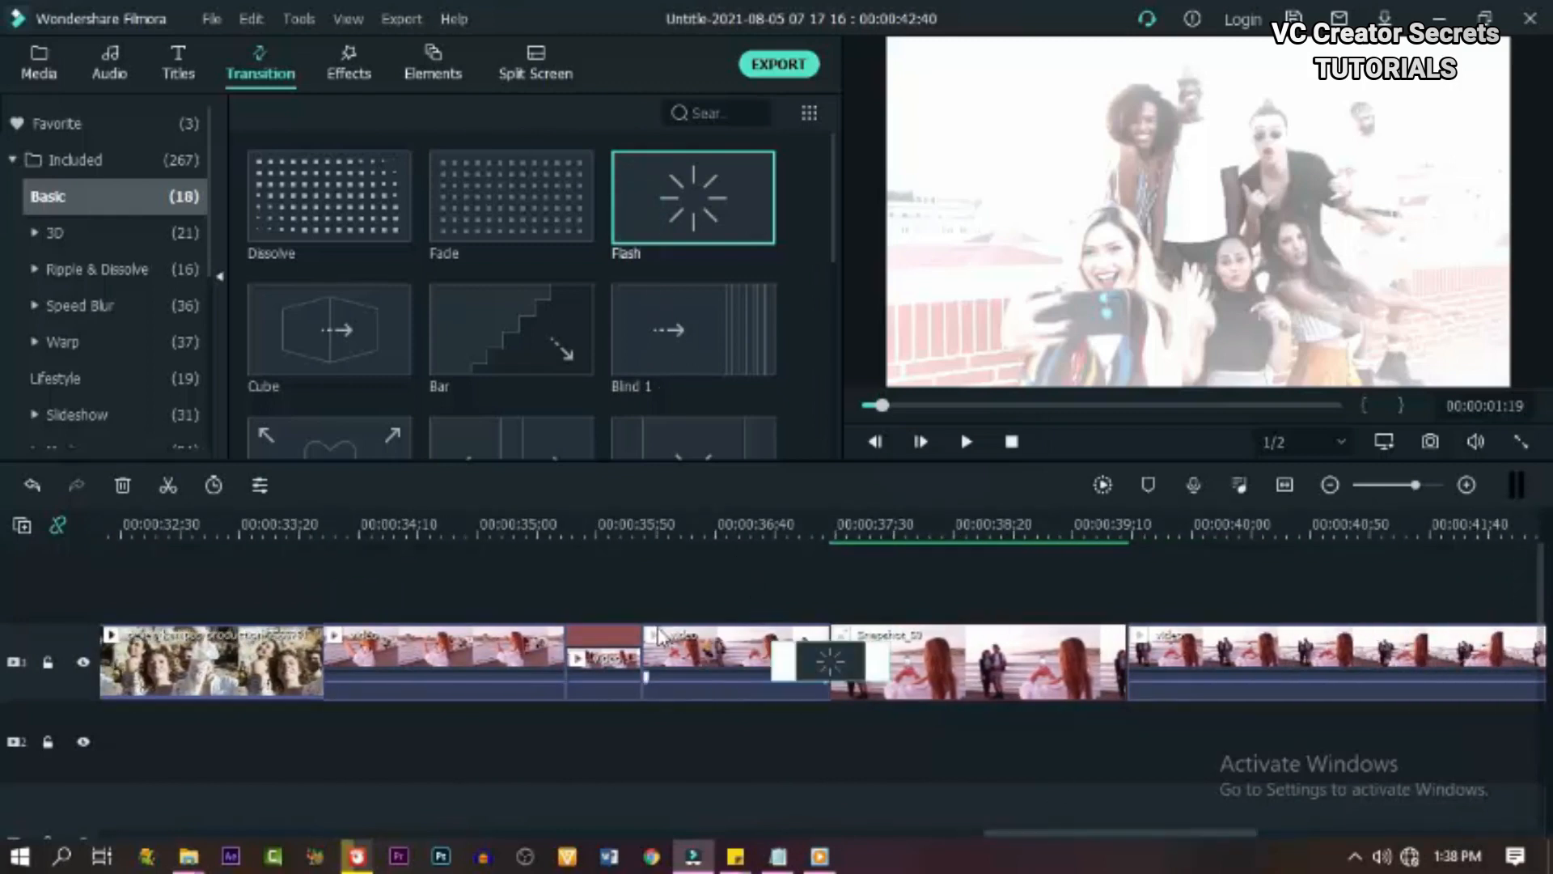
- Set the Flash transition duration to 00:00:00:20, apply it to all transitions and confirm
double_click(815, 664)
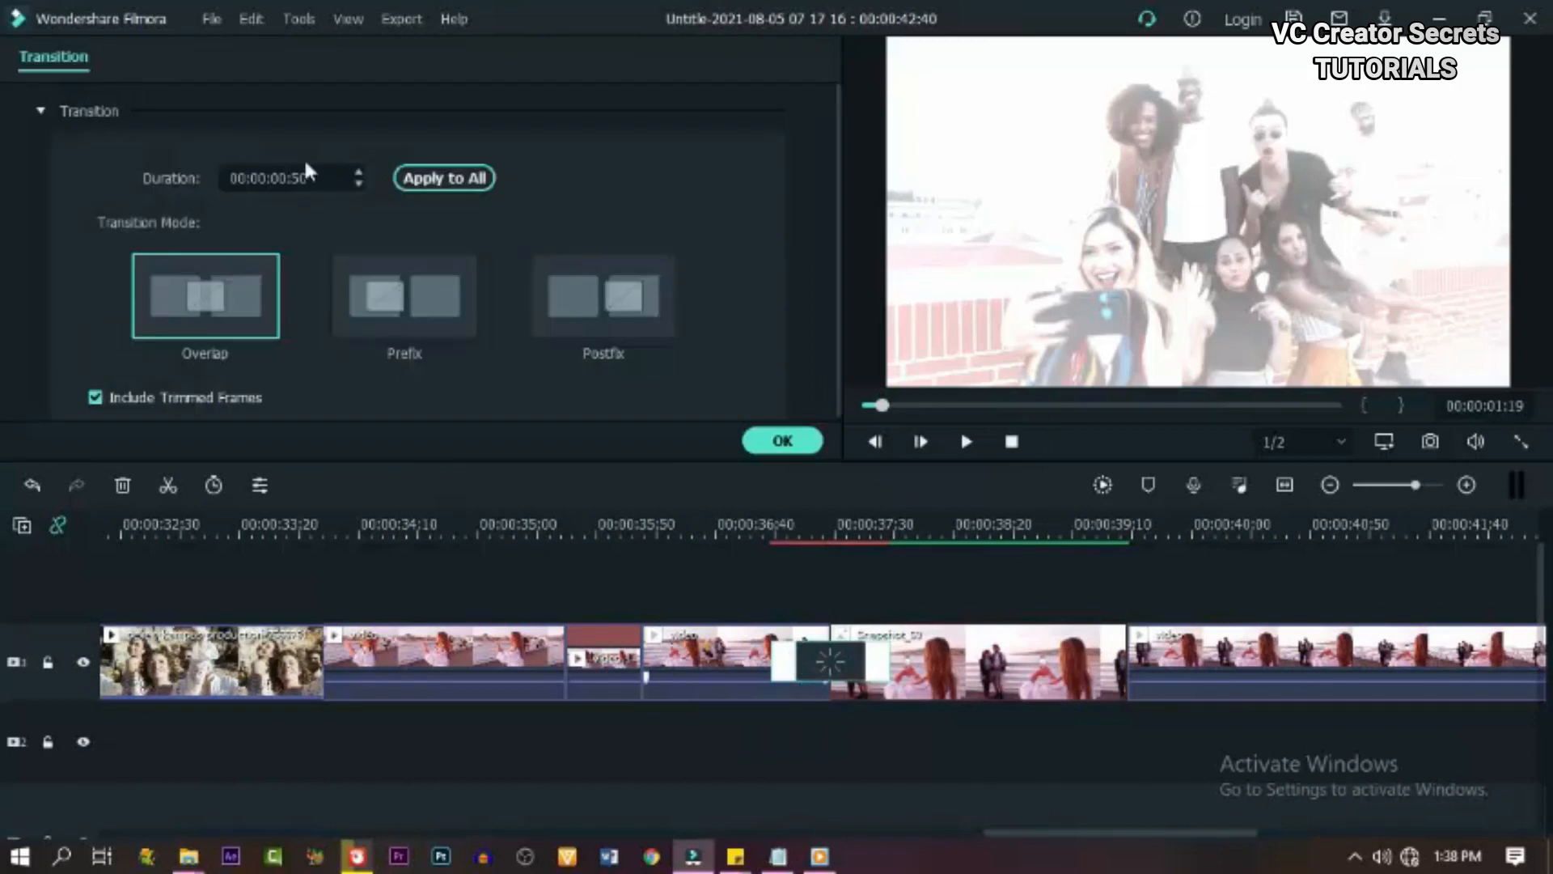
double_click(307, 178)
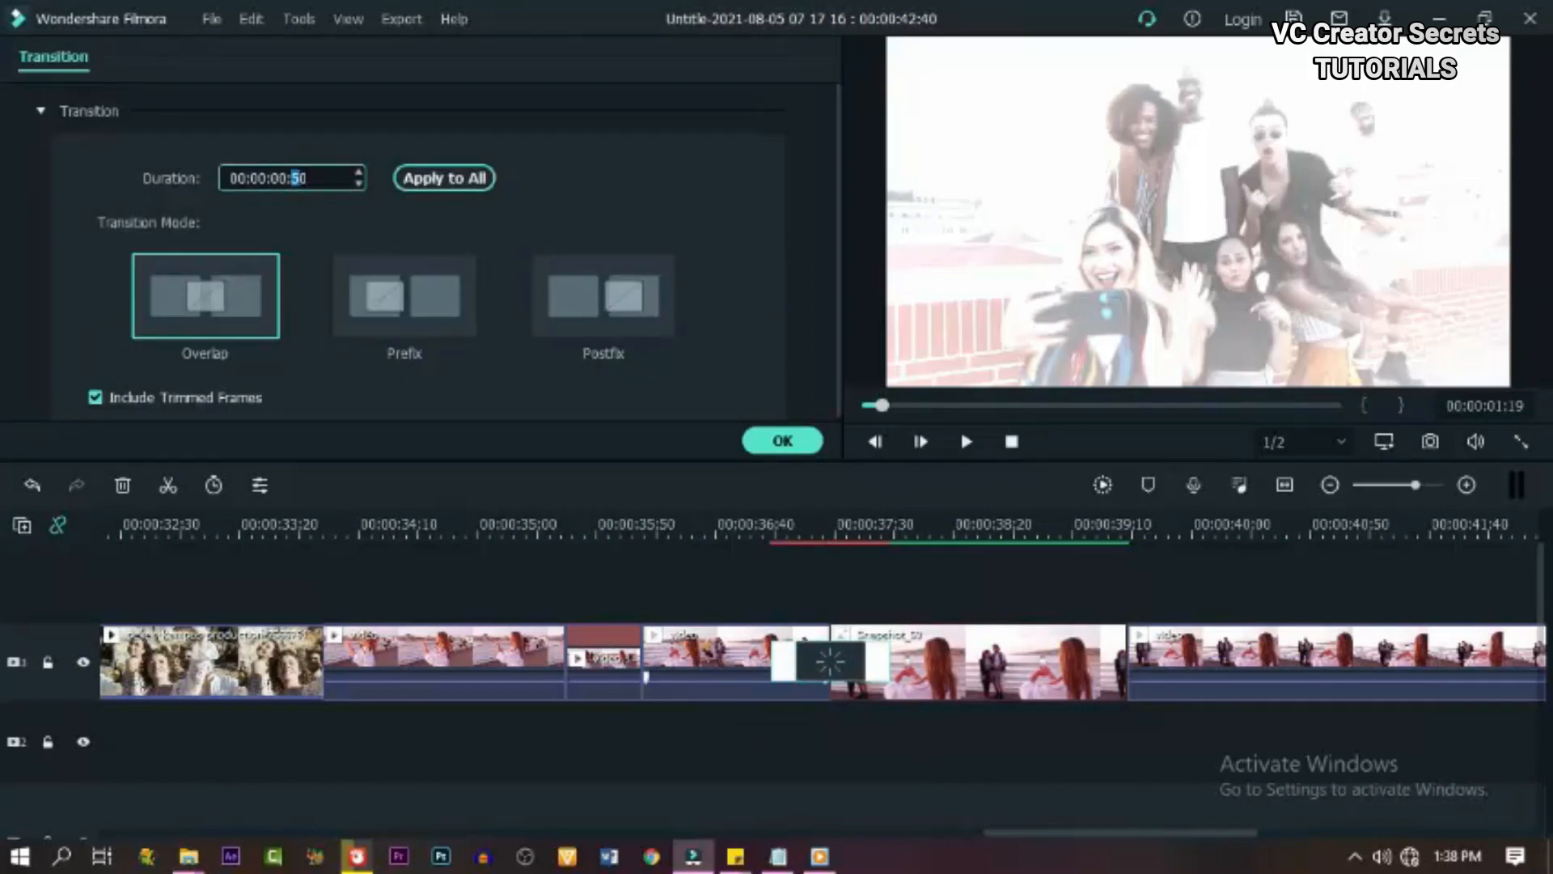
type("20")
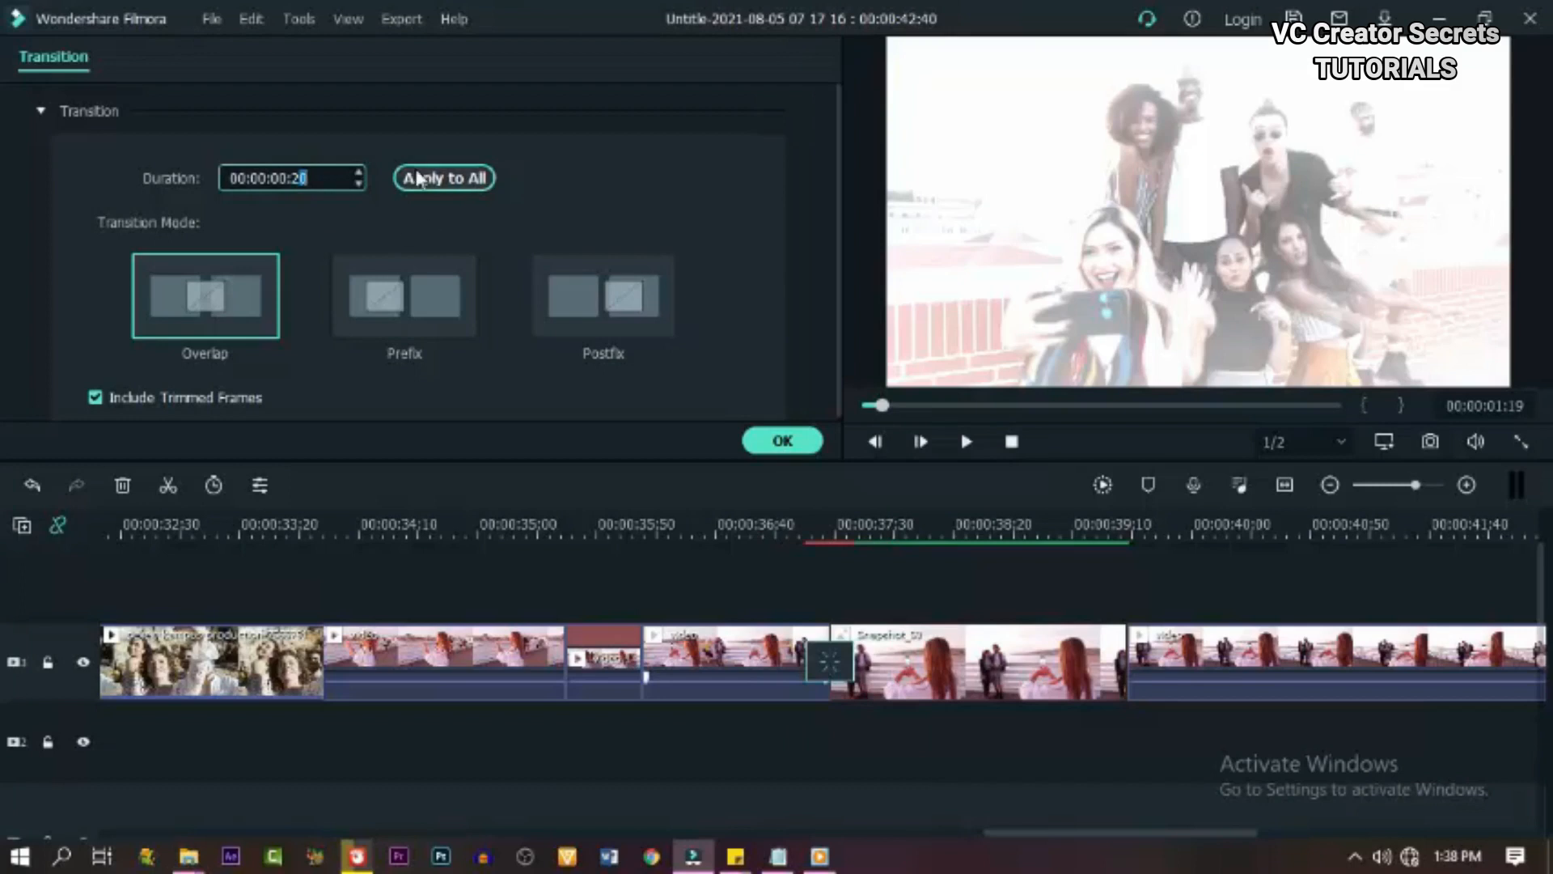
left_click(443, 177)
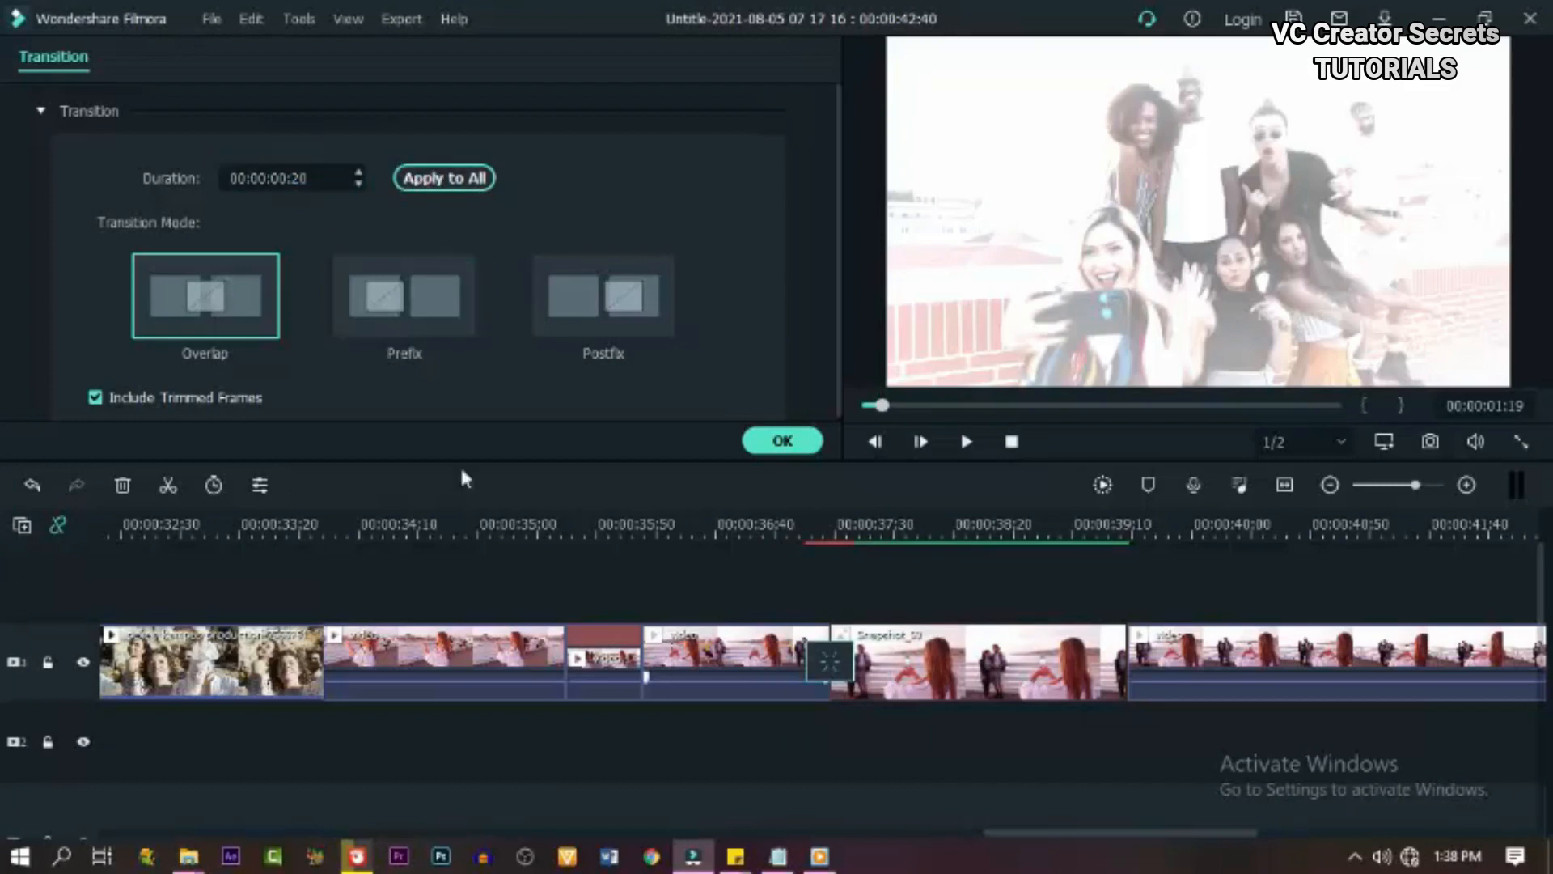
left_click_drag(1068, 833, 243, 833)
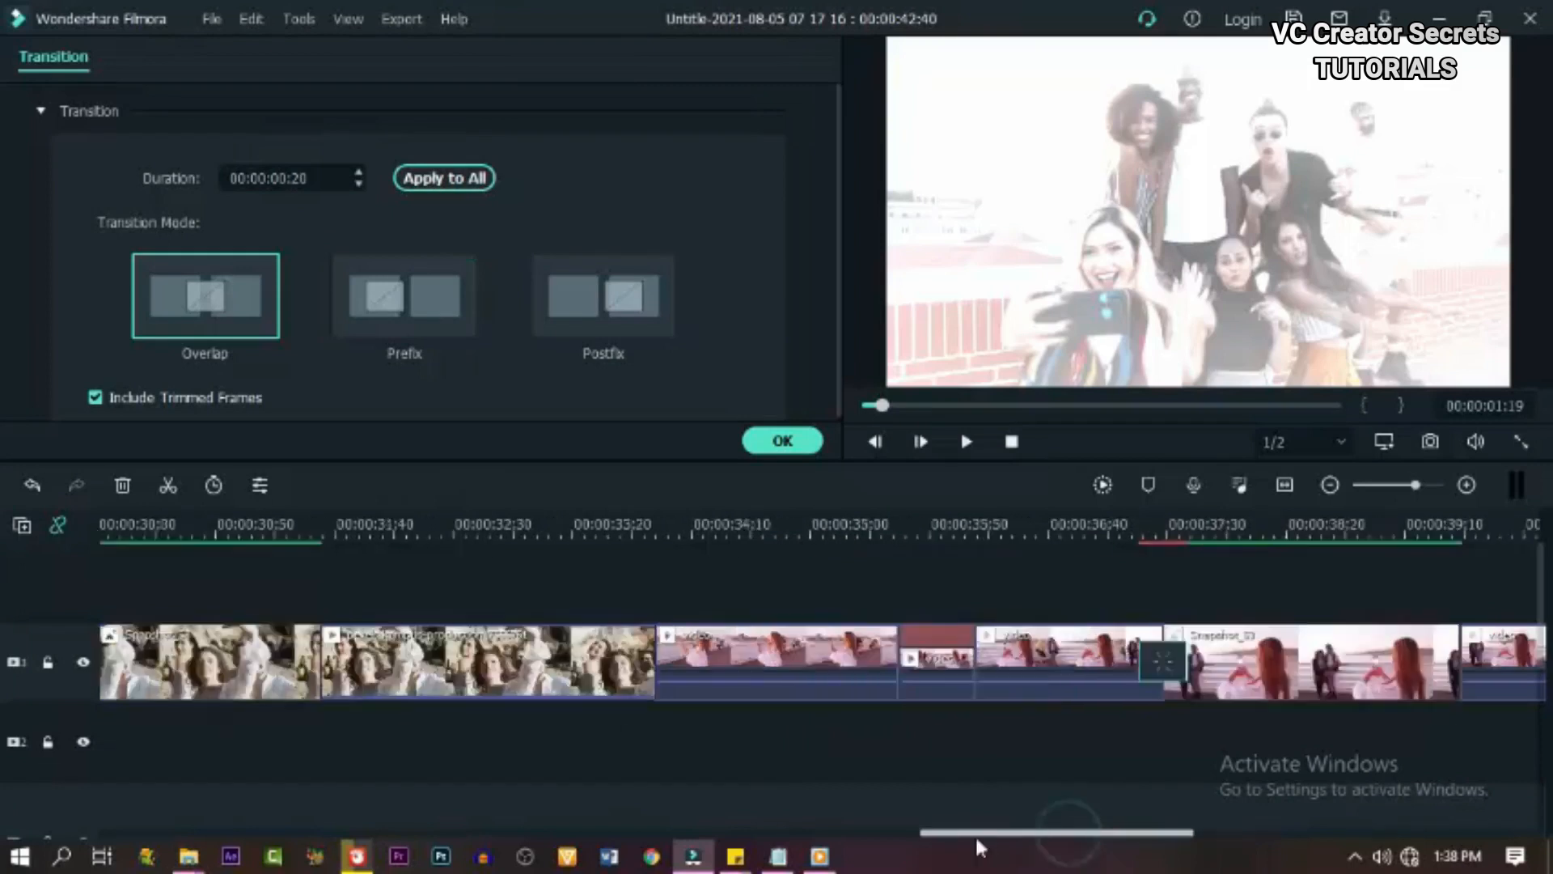
left_click(186, 523)
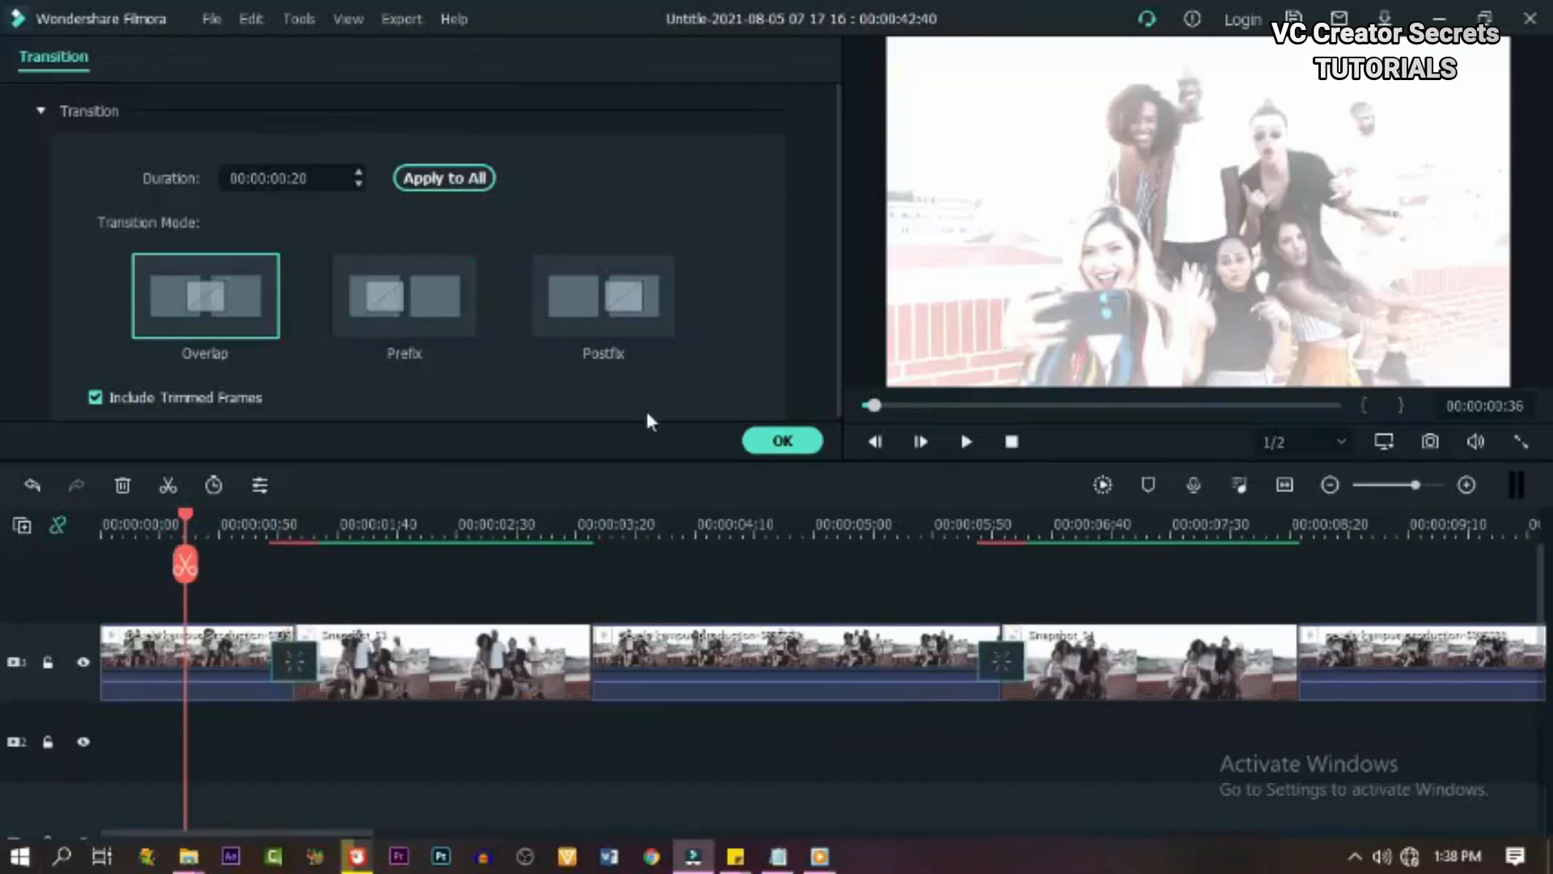
left_click(783, 440)
left_click(966, 443)
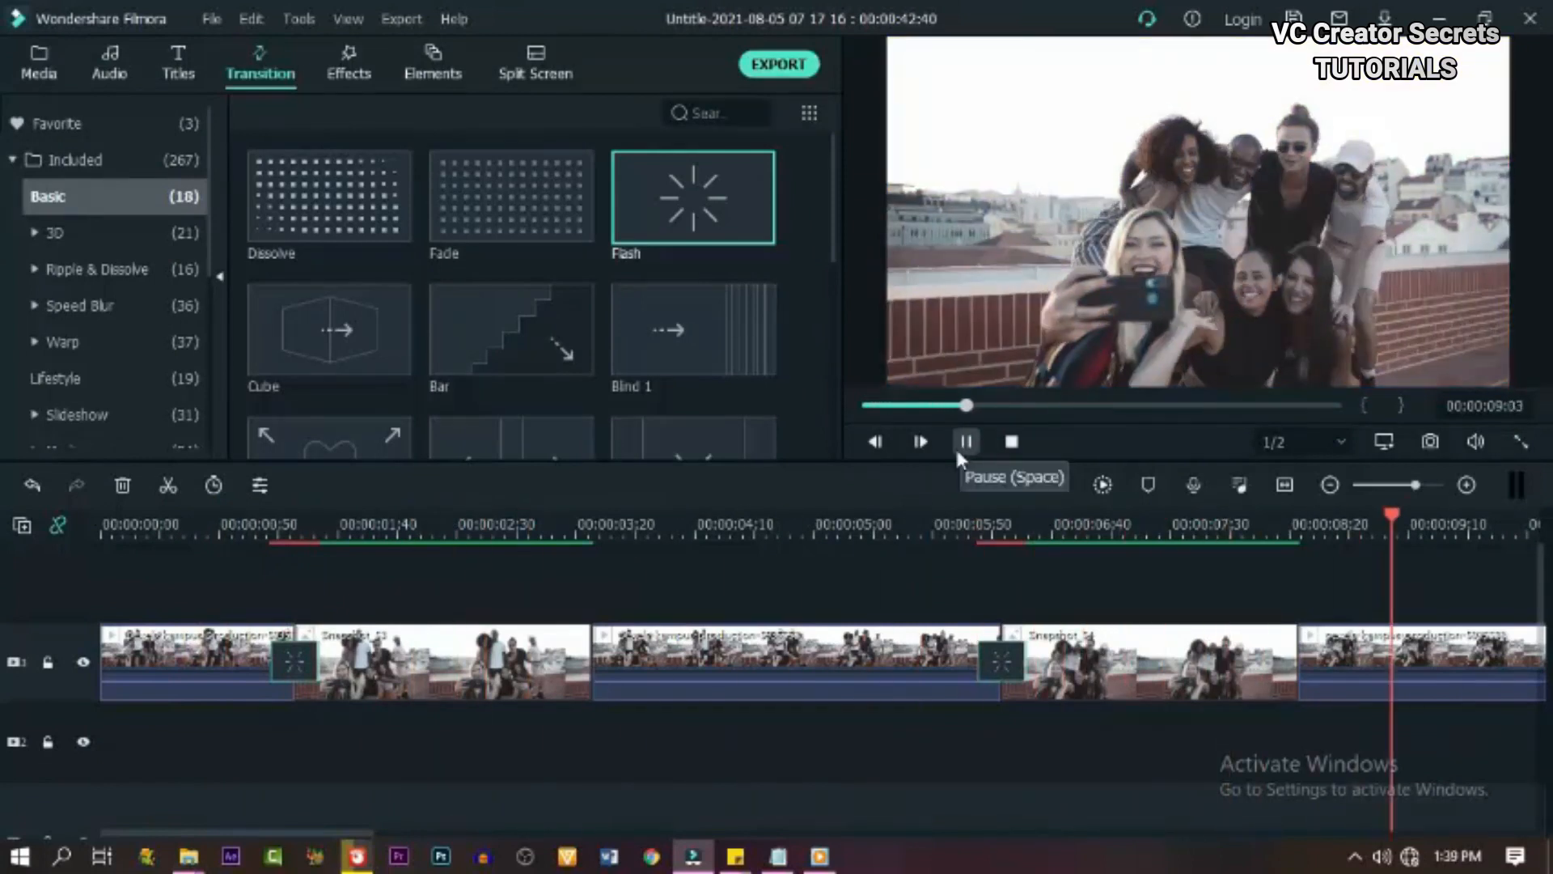
left_click(966, 442)
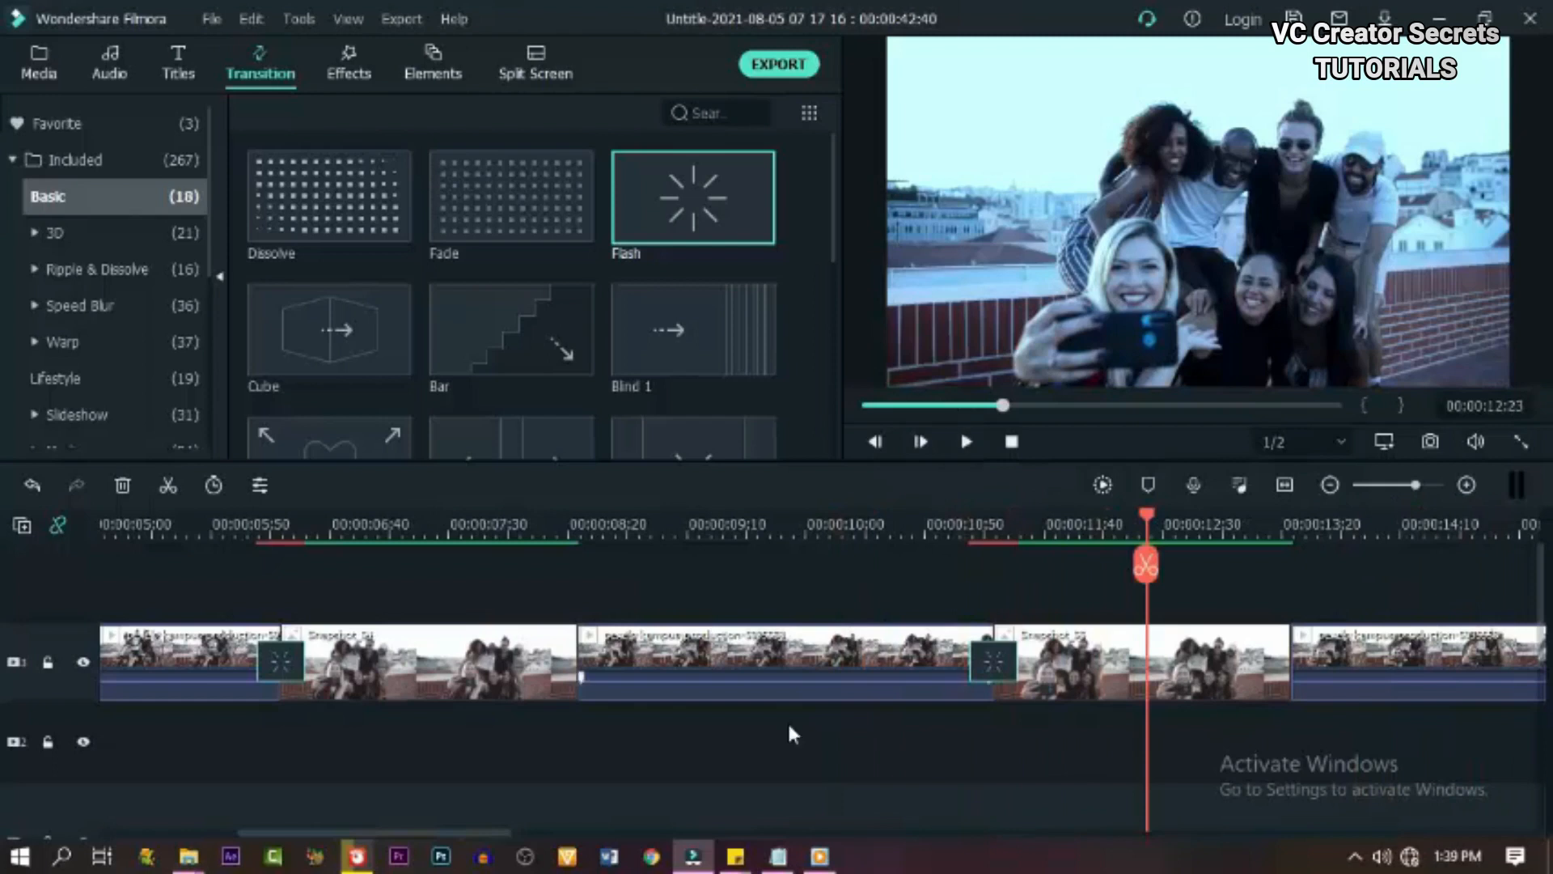
left_click_drag(474, 833, 243, 832)
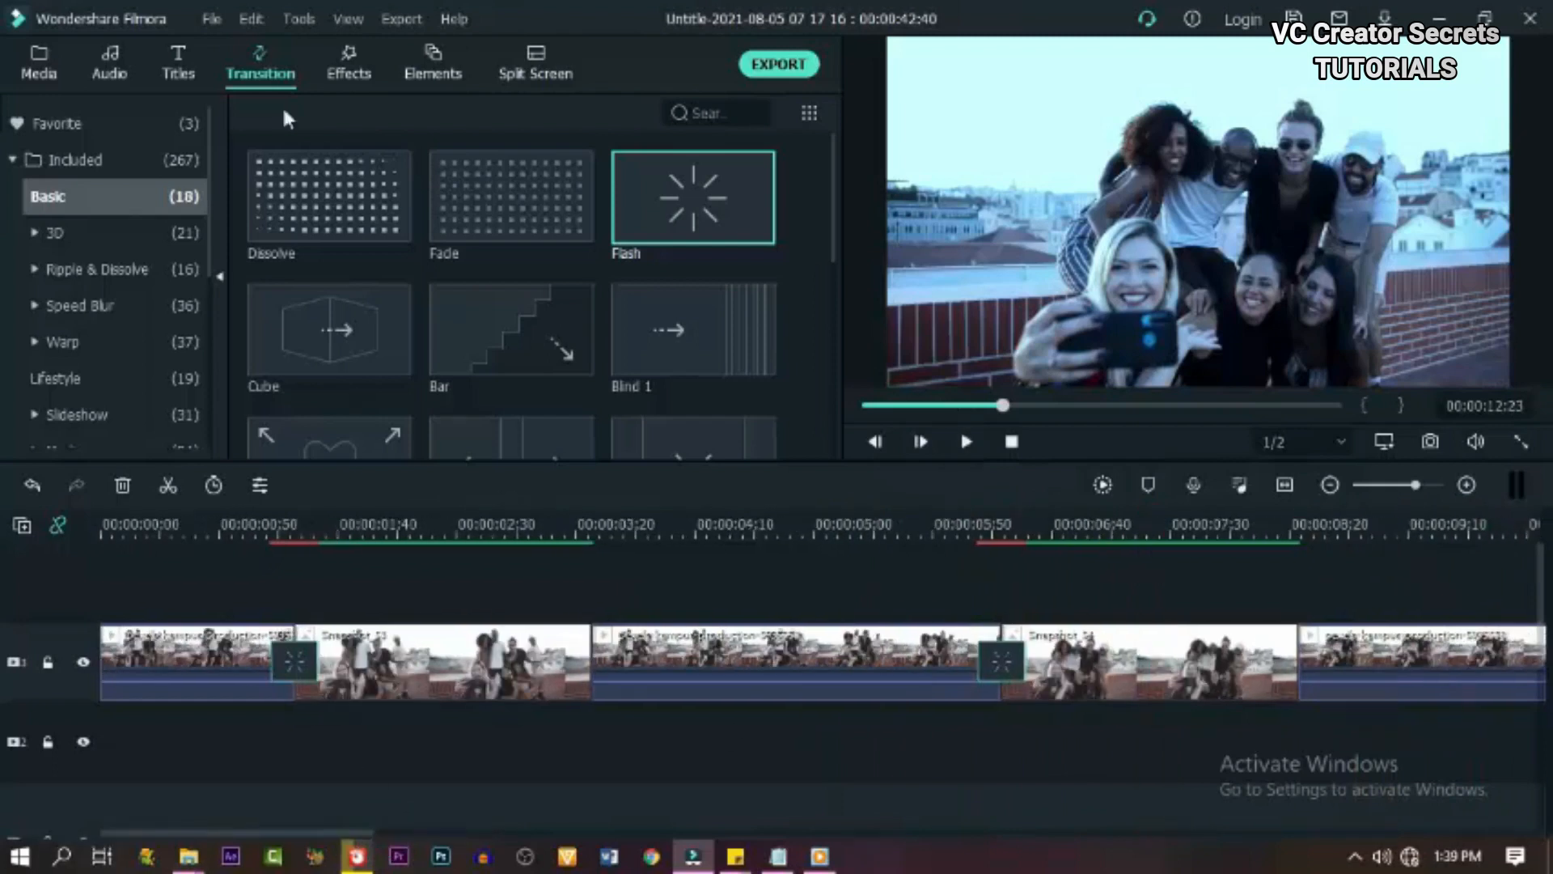
- Preview the Camera Snaps sound effect and place it on the audio track at the first snapshot
left_click(113, 62)
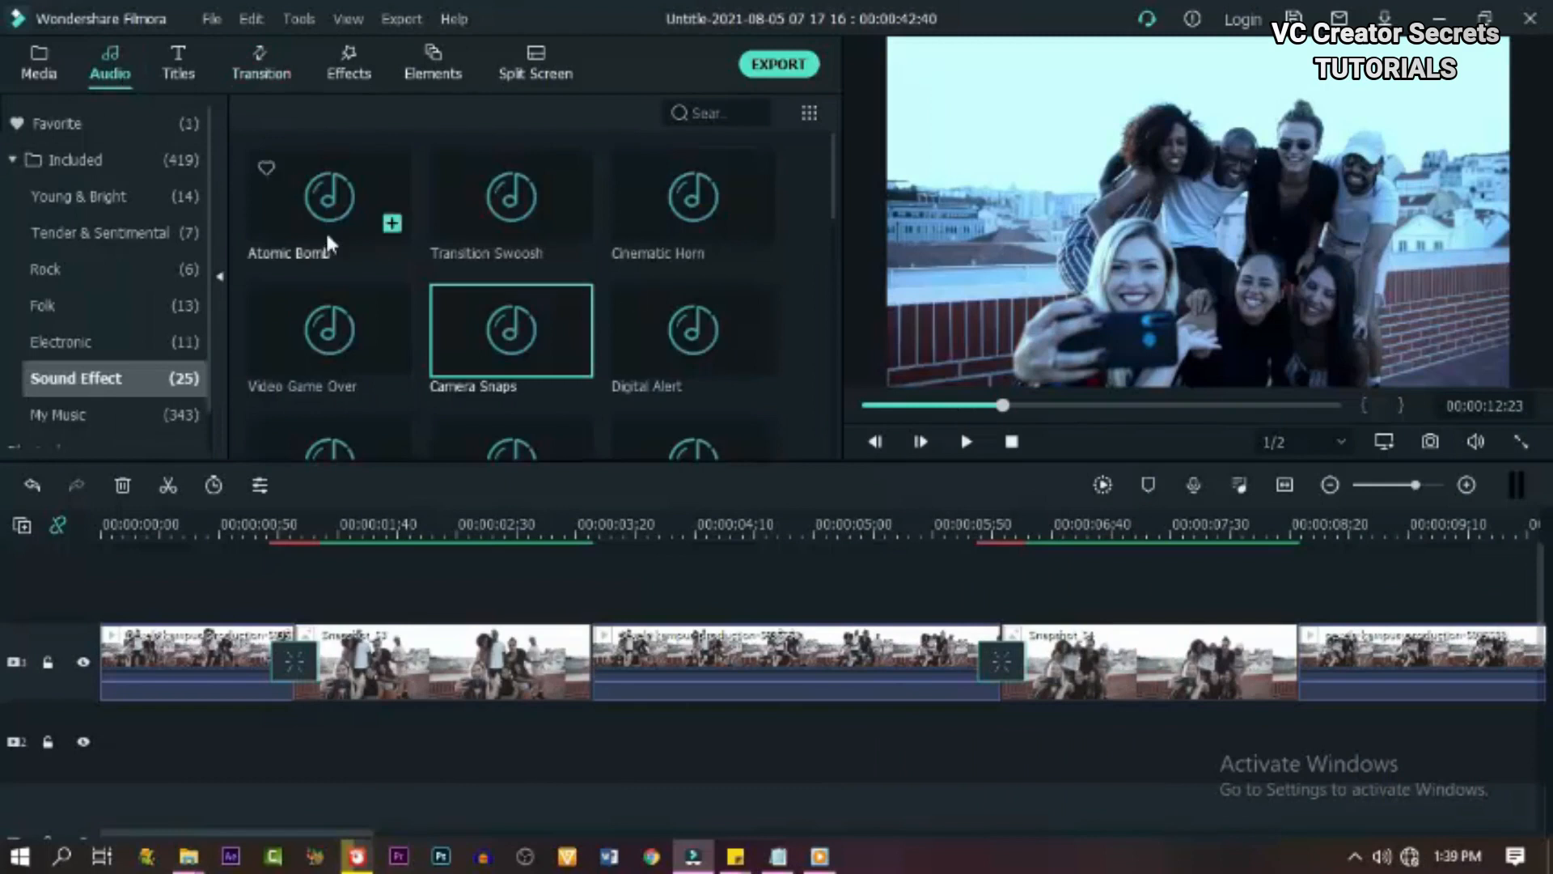
mouse_move(511, 331)
double_click(449, 336)
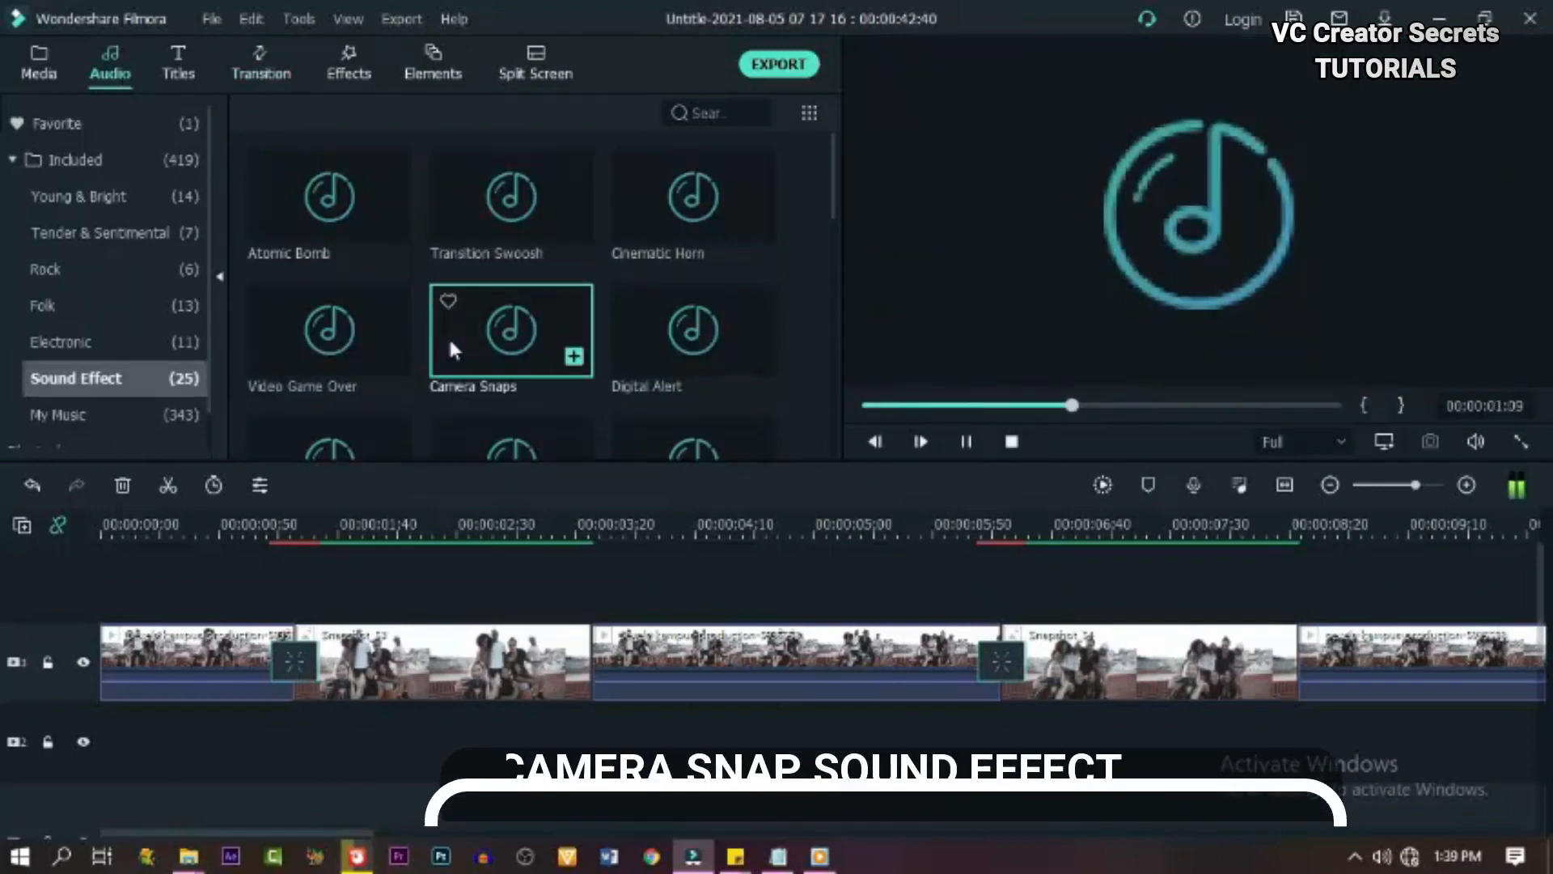
left_click(292, 528)
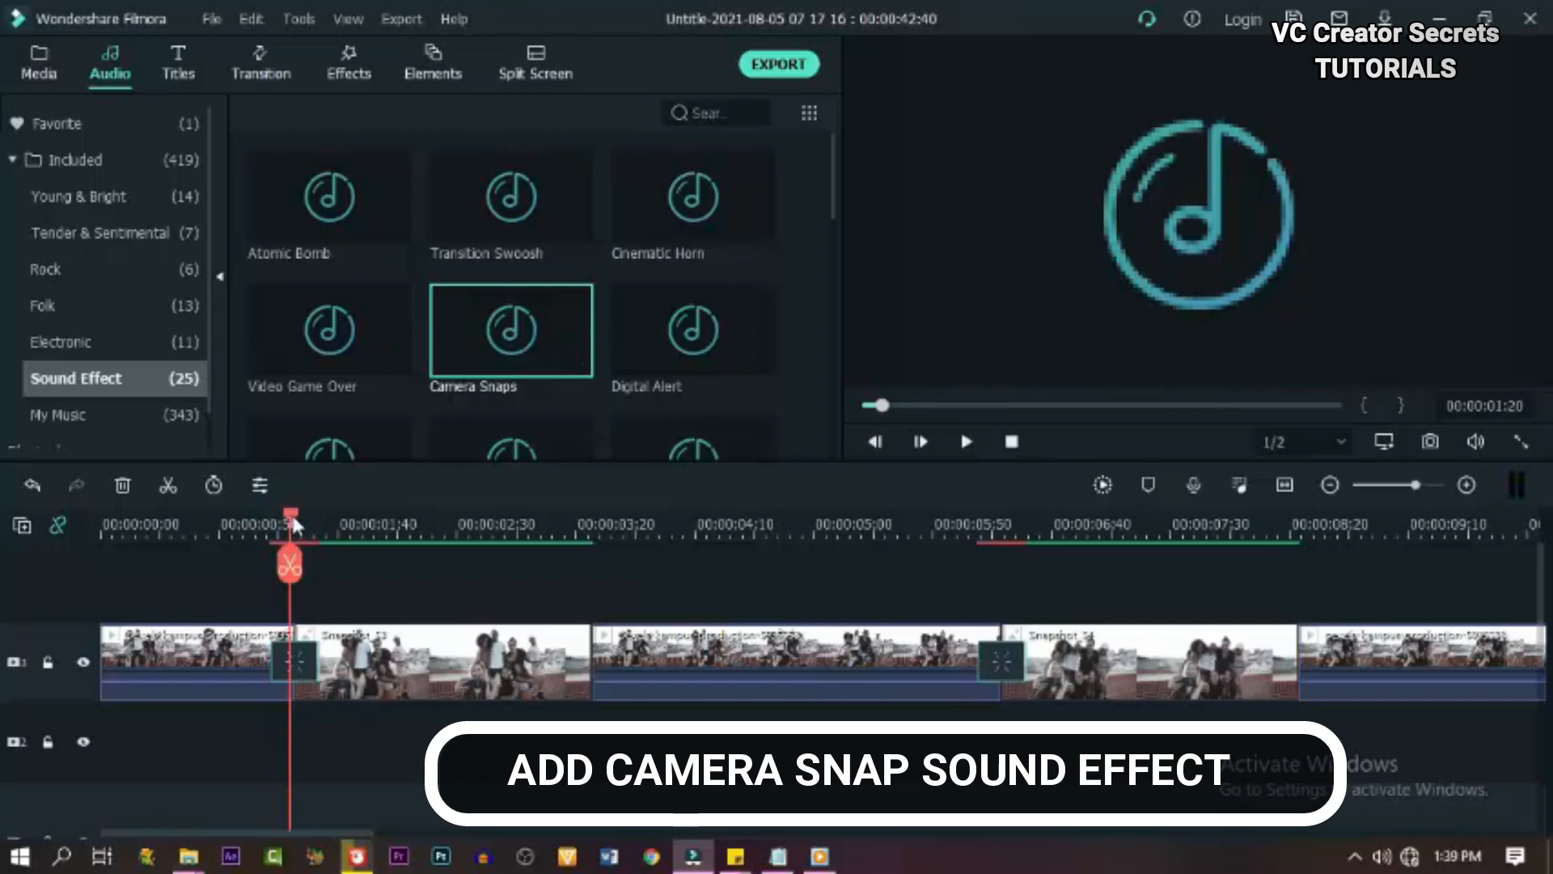
left_click_drag(292, 522, 297, 522)
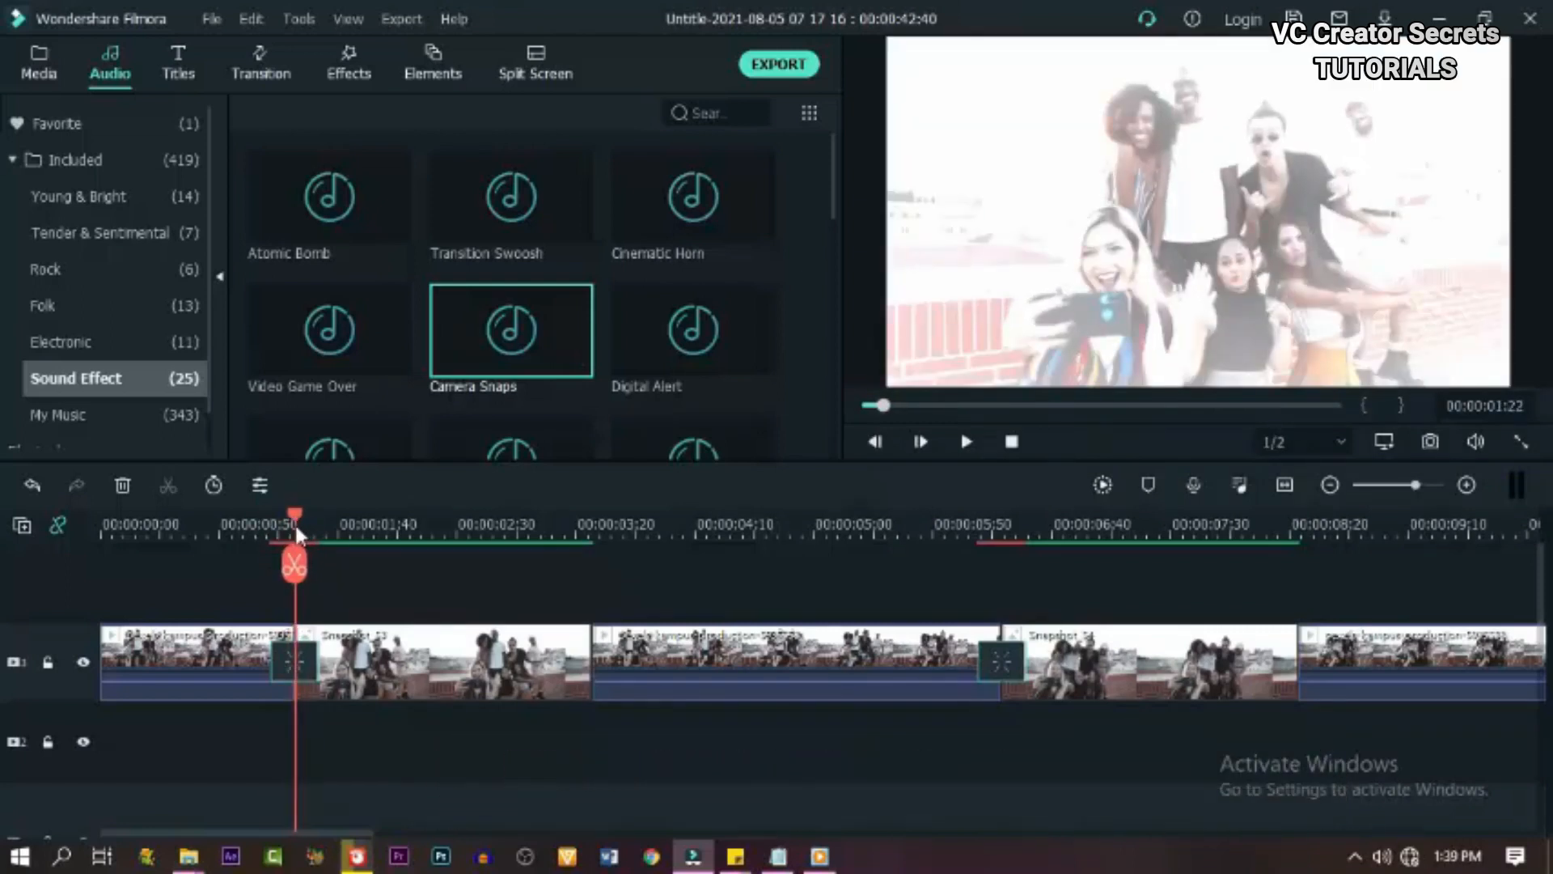
mouse_move(511, 330)
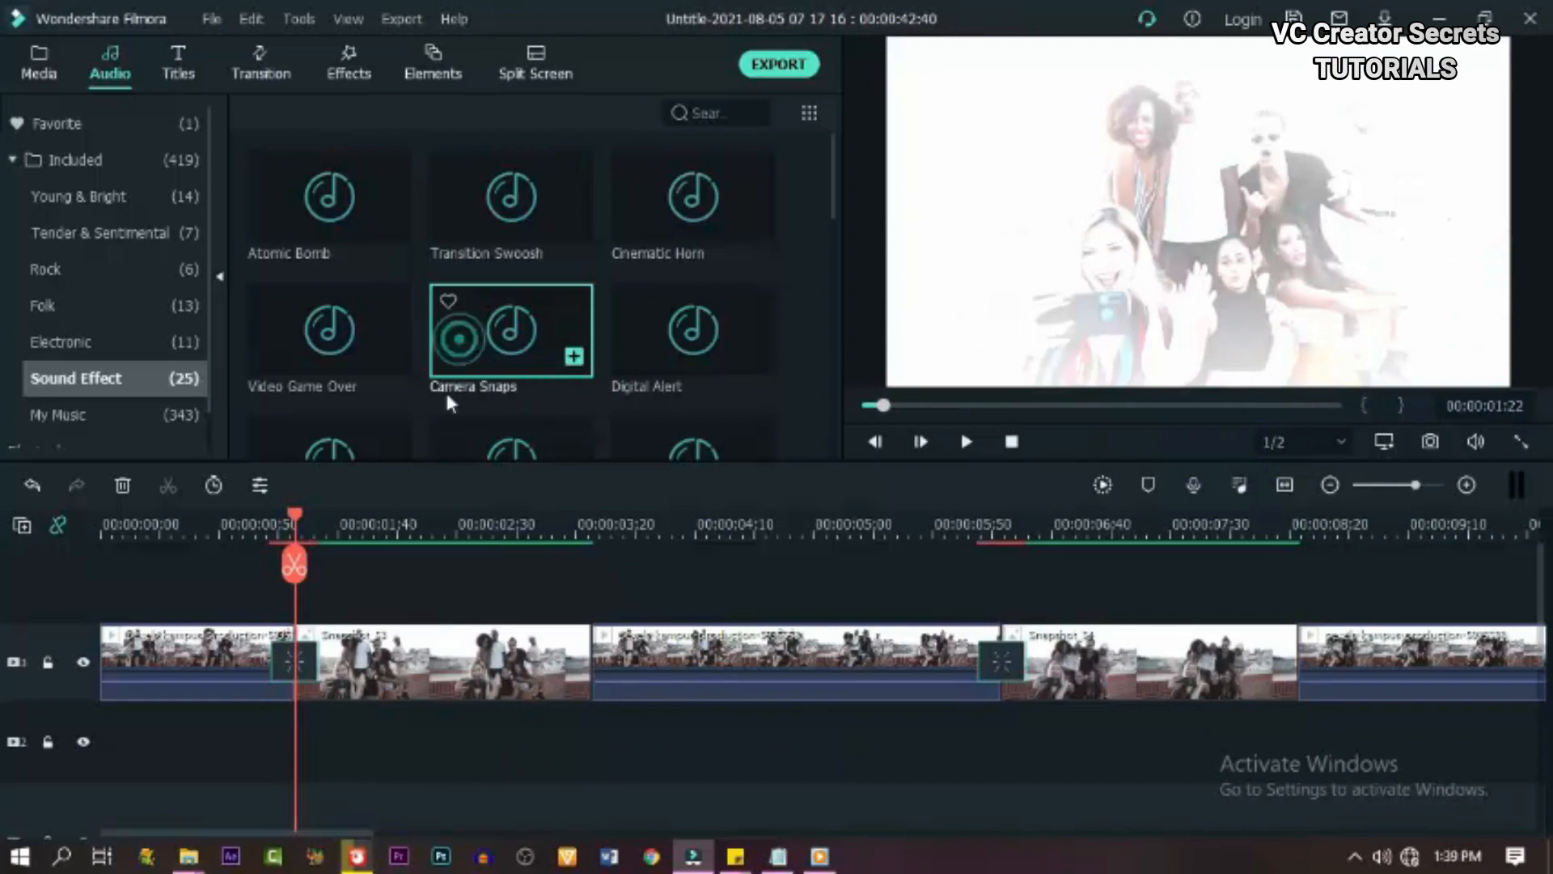
left_click_drag(487, 334, 301, 734)
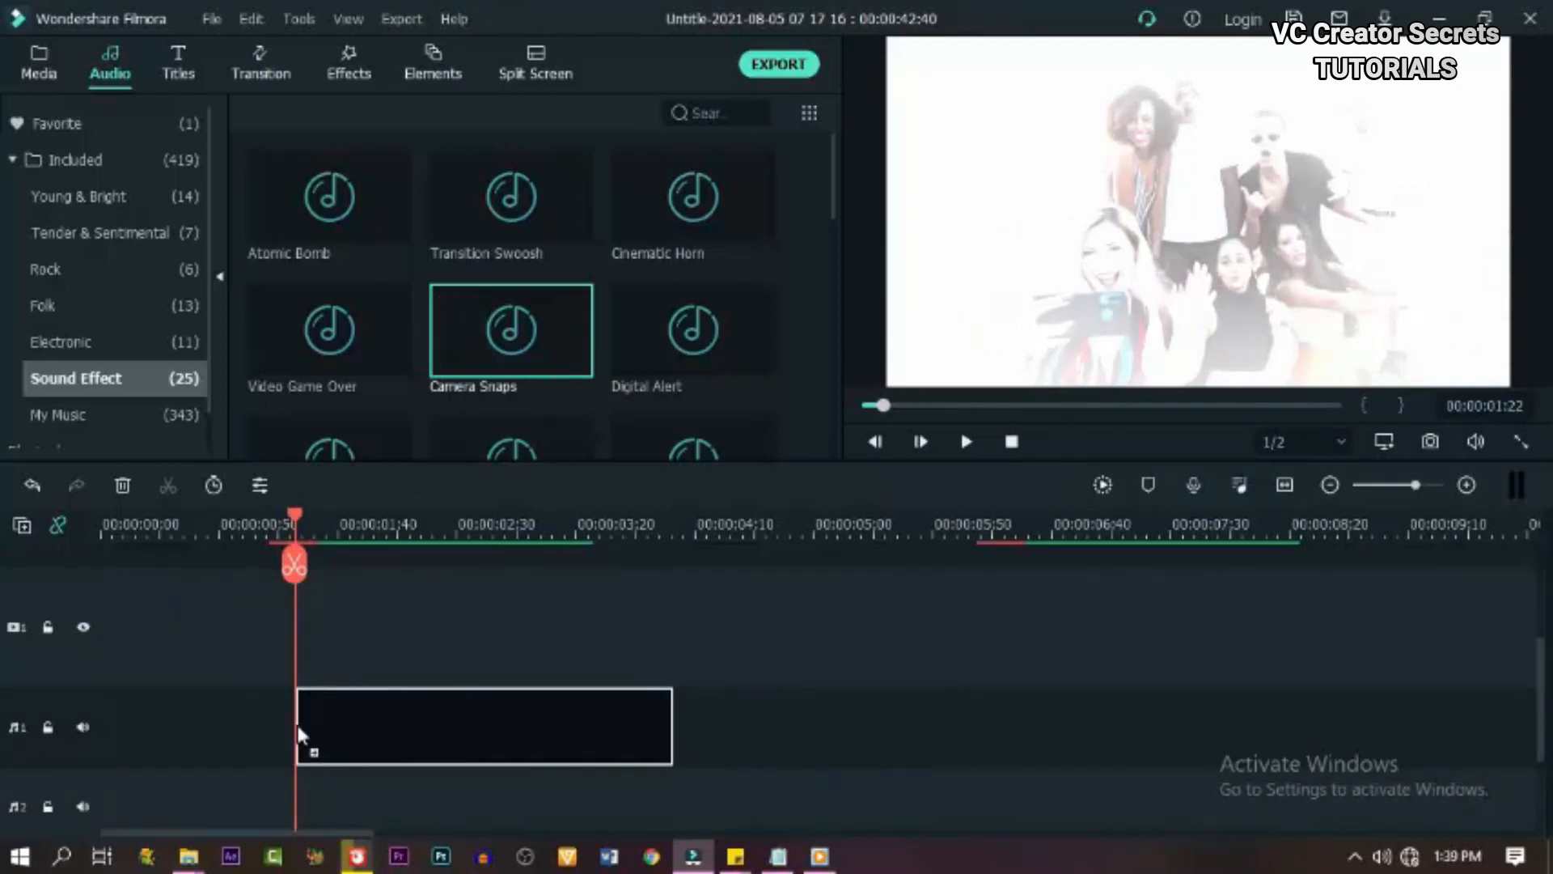
- Delete the empty tracks and play back to hear the snap sound
right_click(59, 741)
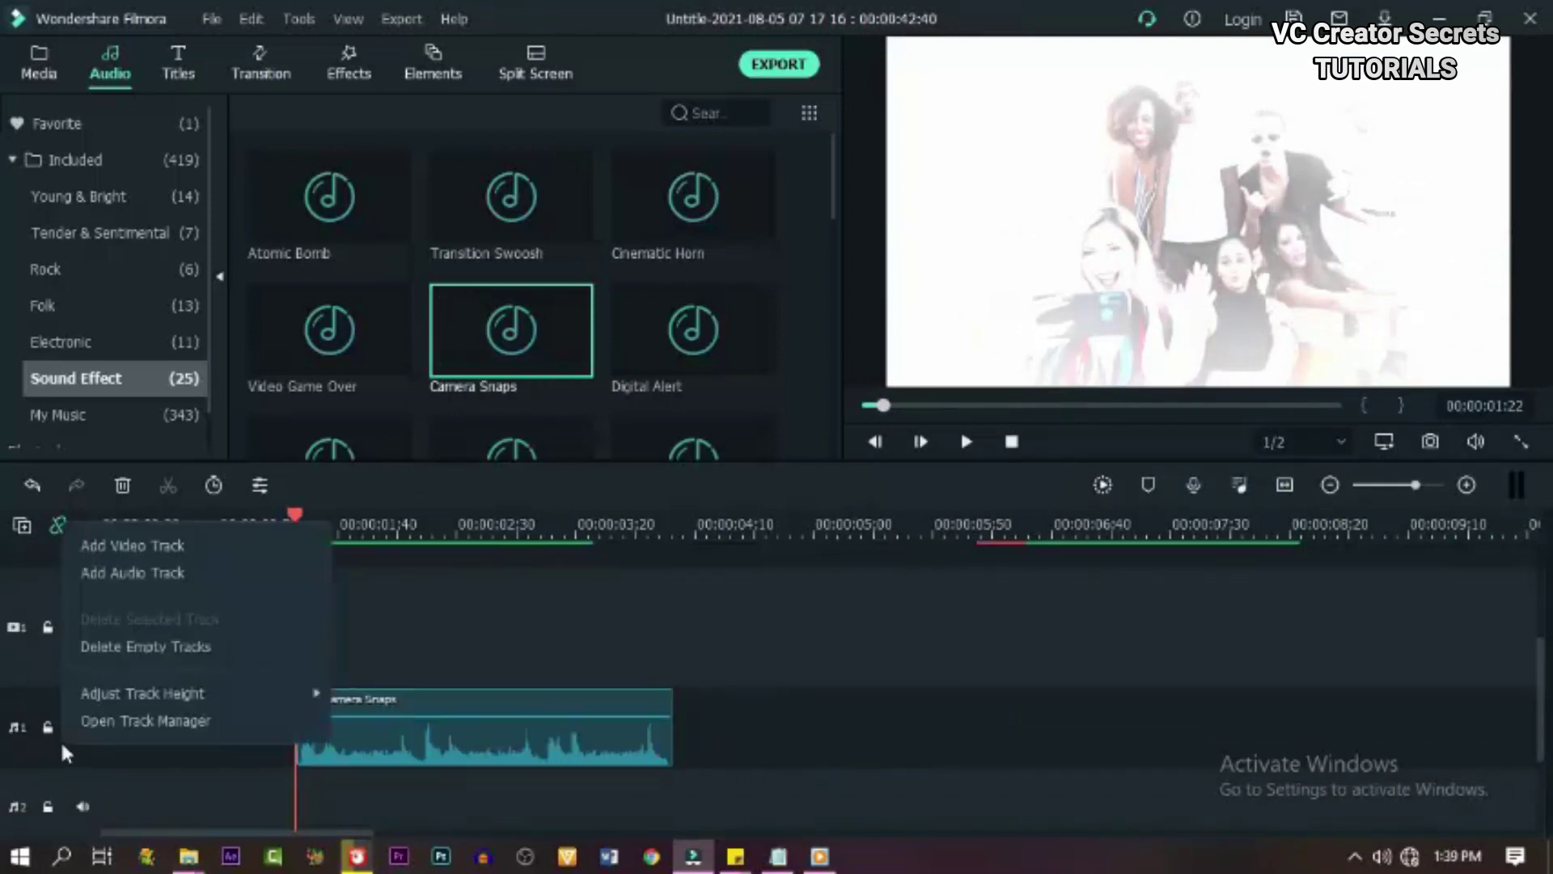
left_click(148, 650)
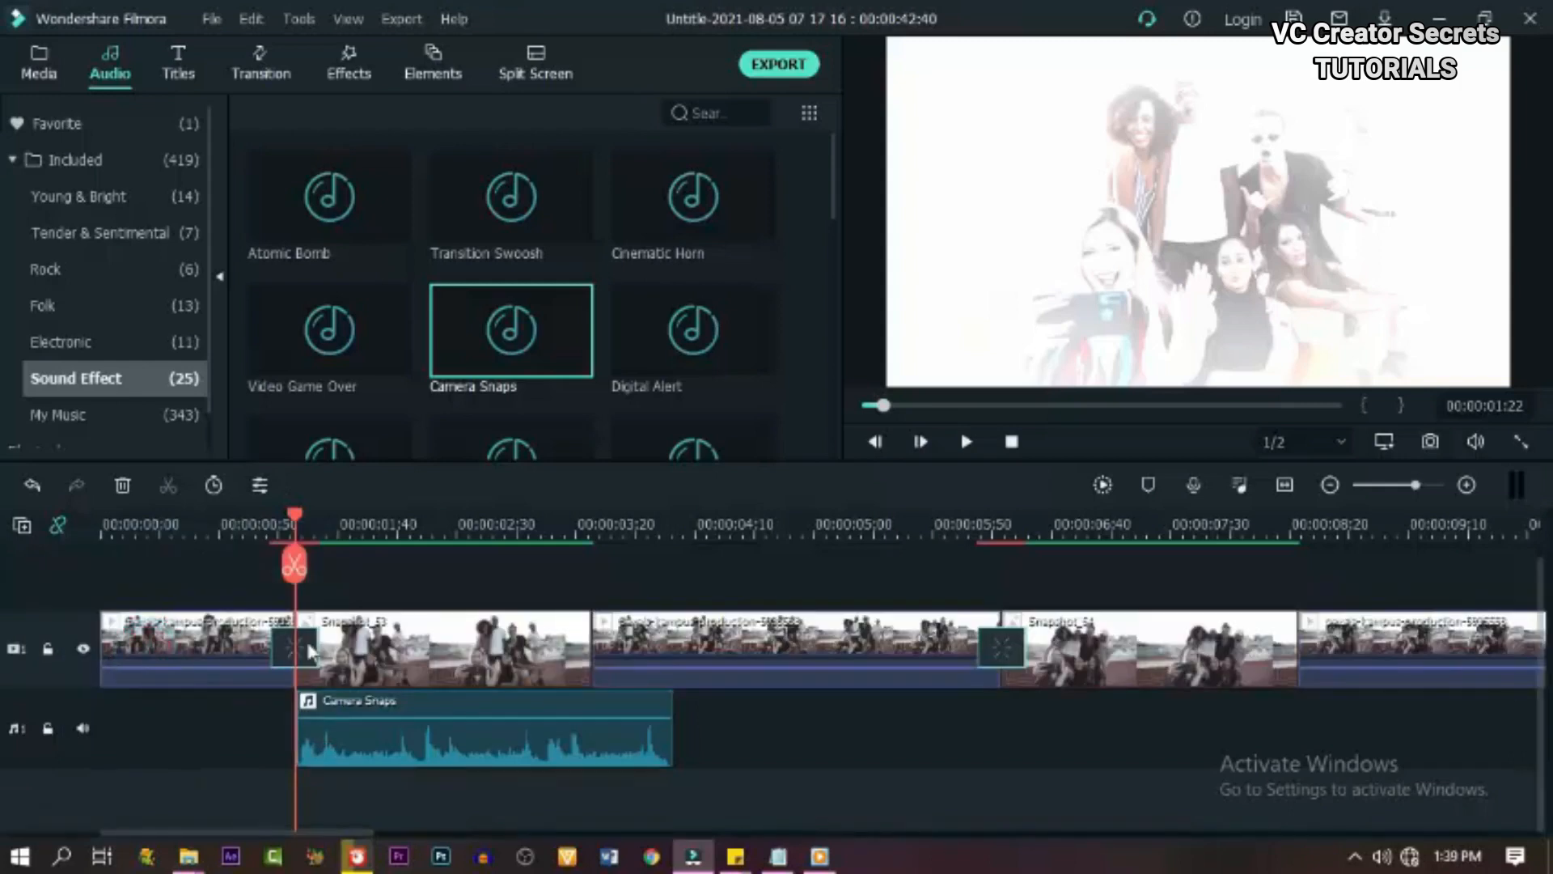
key("space")
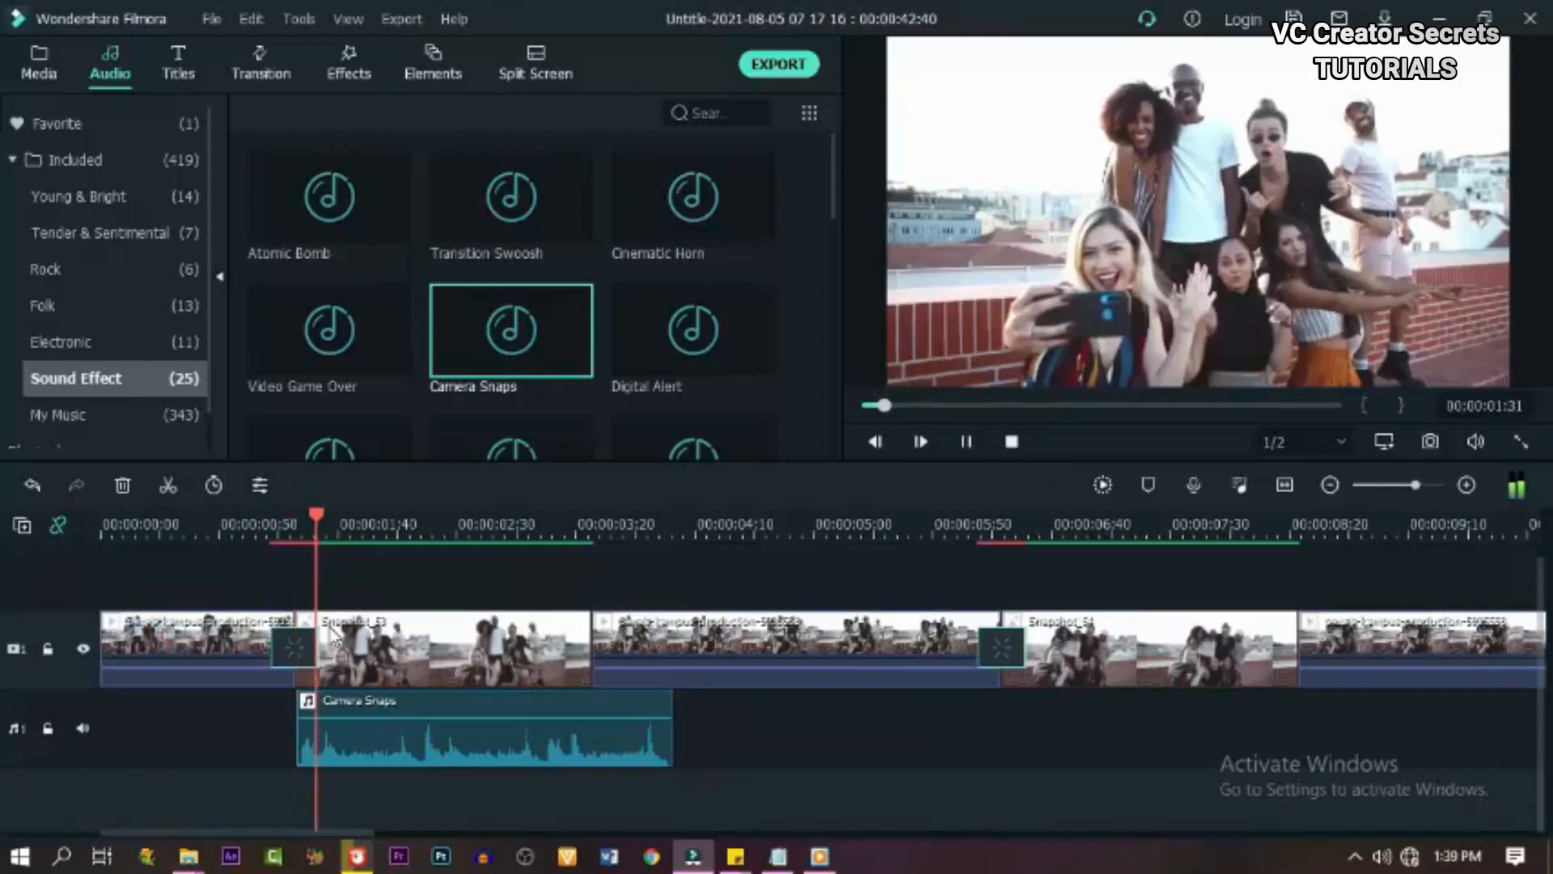
- Split the Camera Snaps clip where the sound should end and delete its leftover tail
left_click_drag(440, 524, 423, 521)
left_click(441, 728)
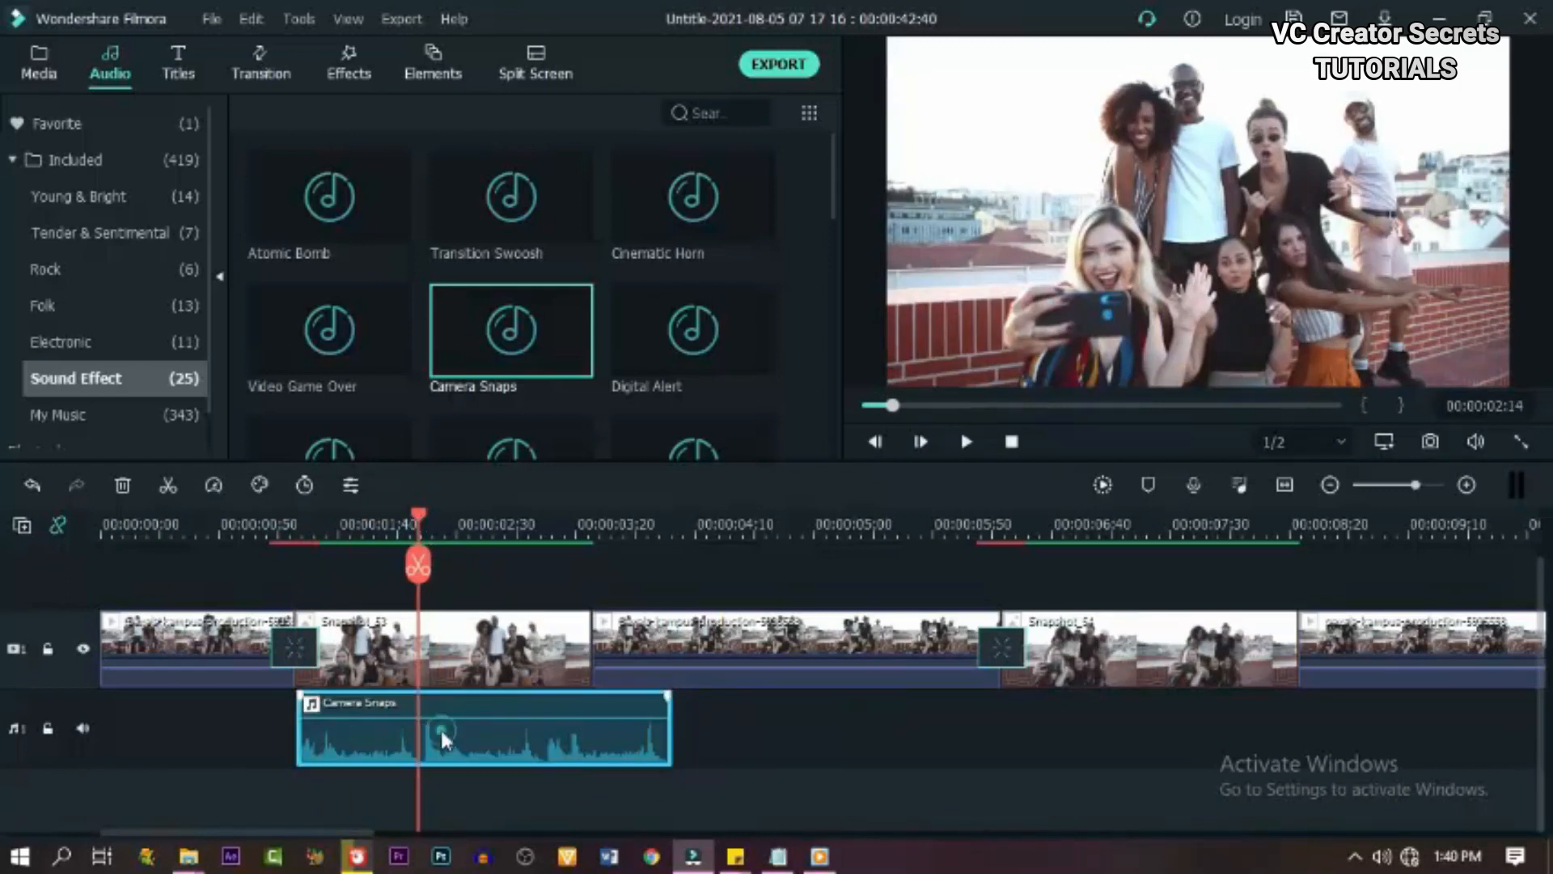
left_click(418, 564)
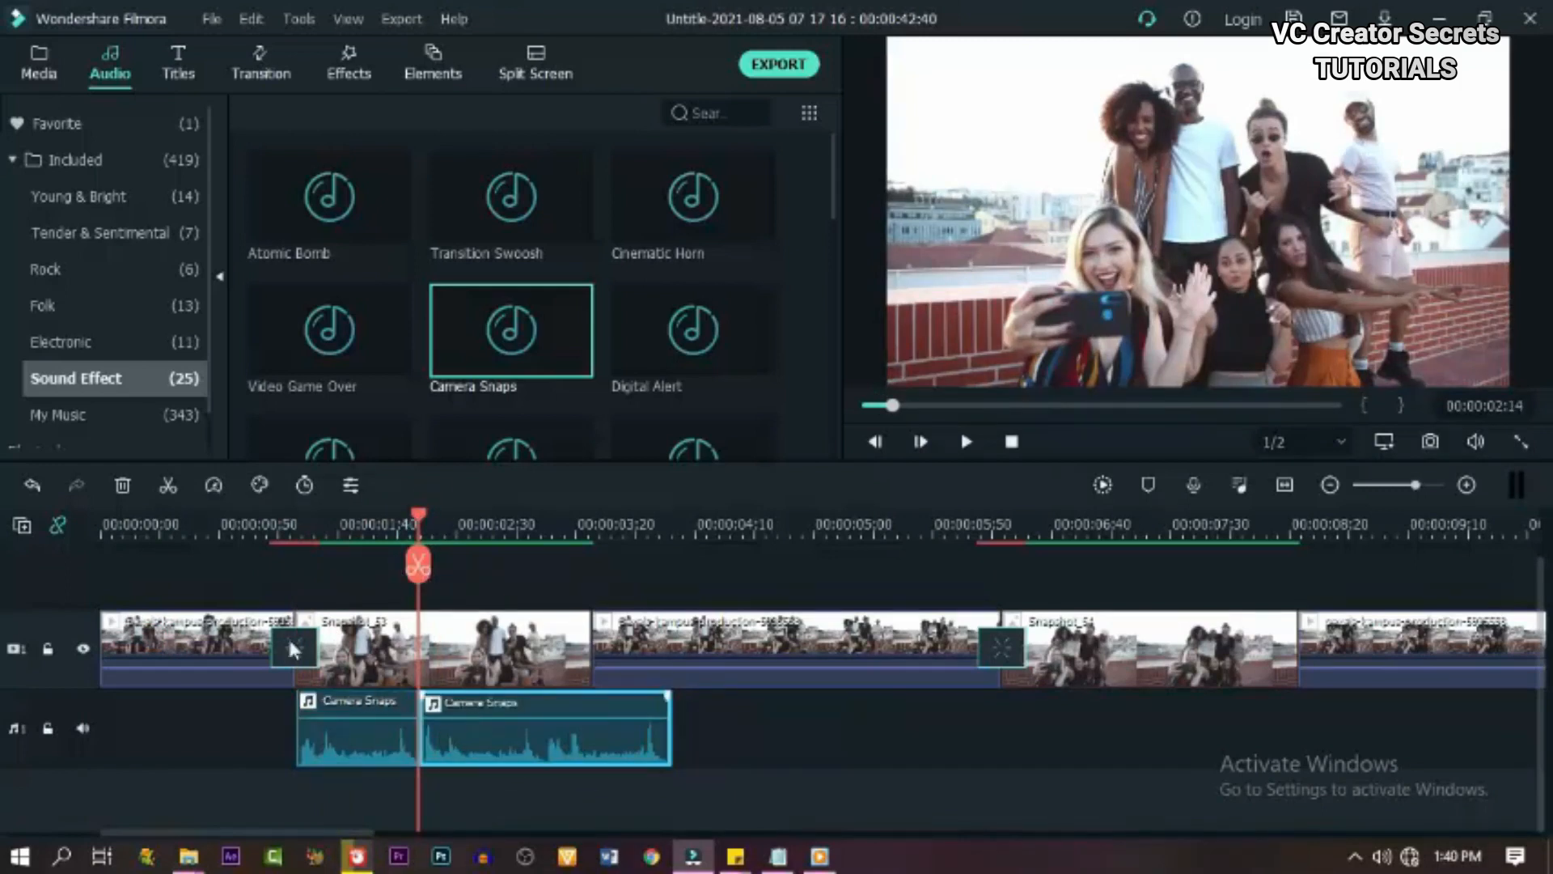
left_click(123, 487)
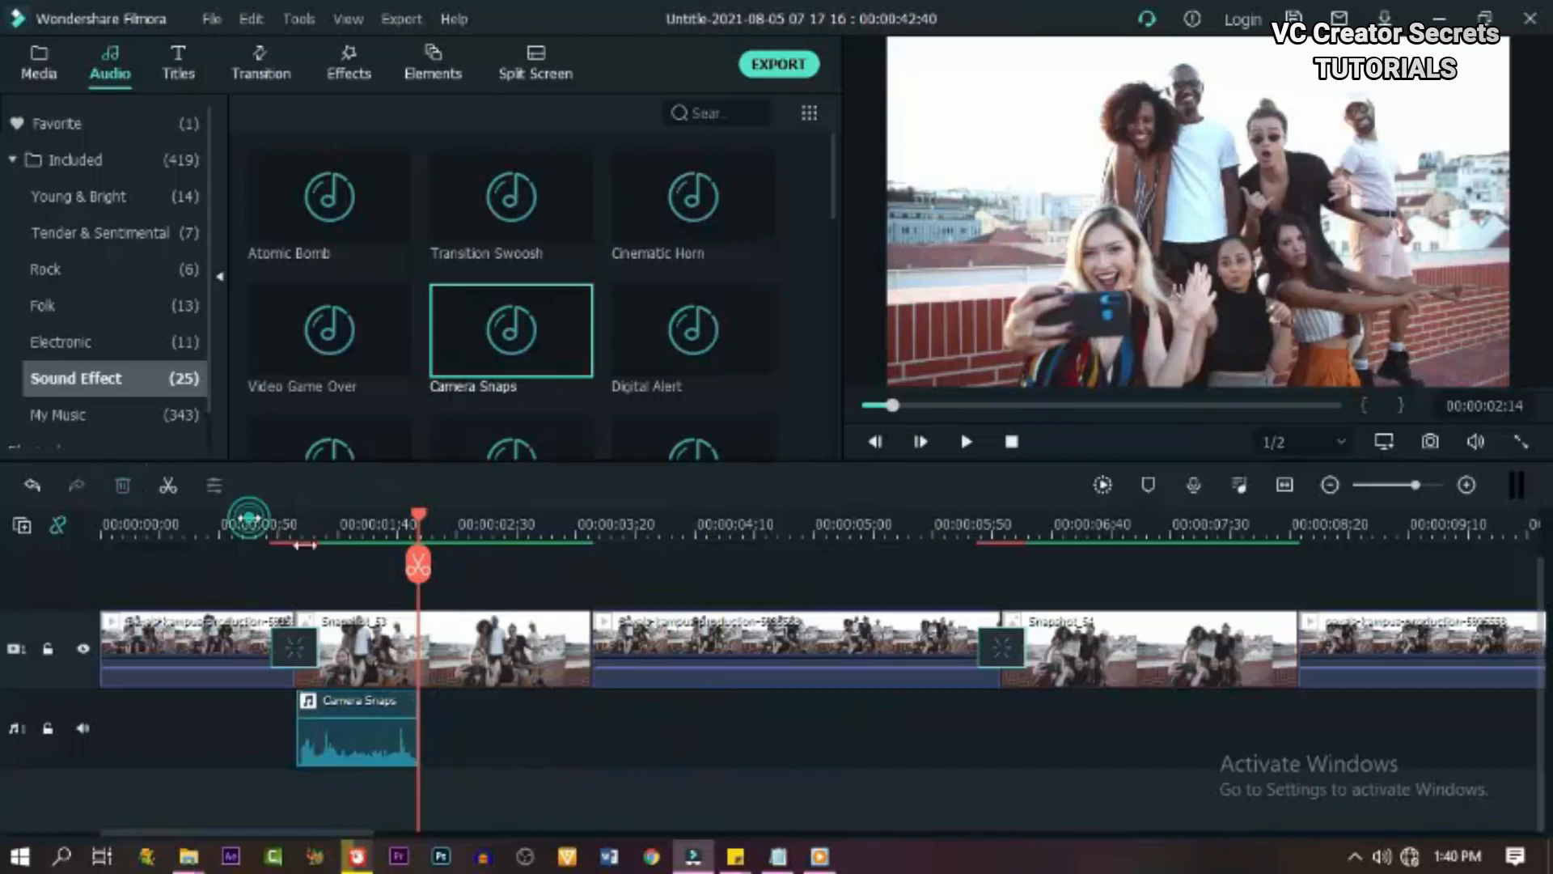
- Replay from the first snapshot to check the shortened sound and select the trimmed clip
left_click(248, 525)
key("space")
key("space")
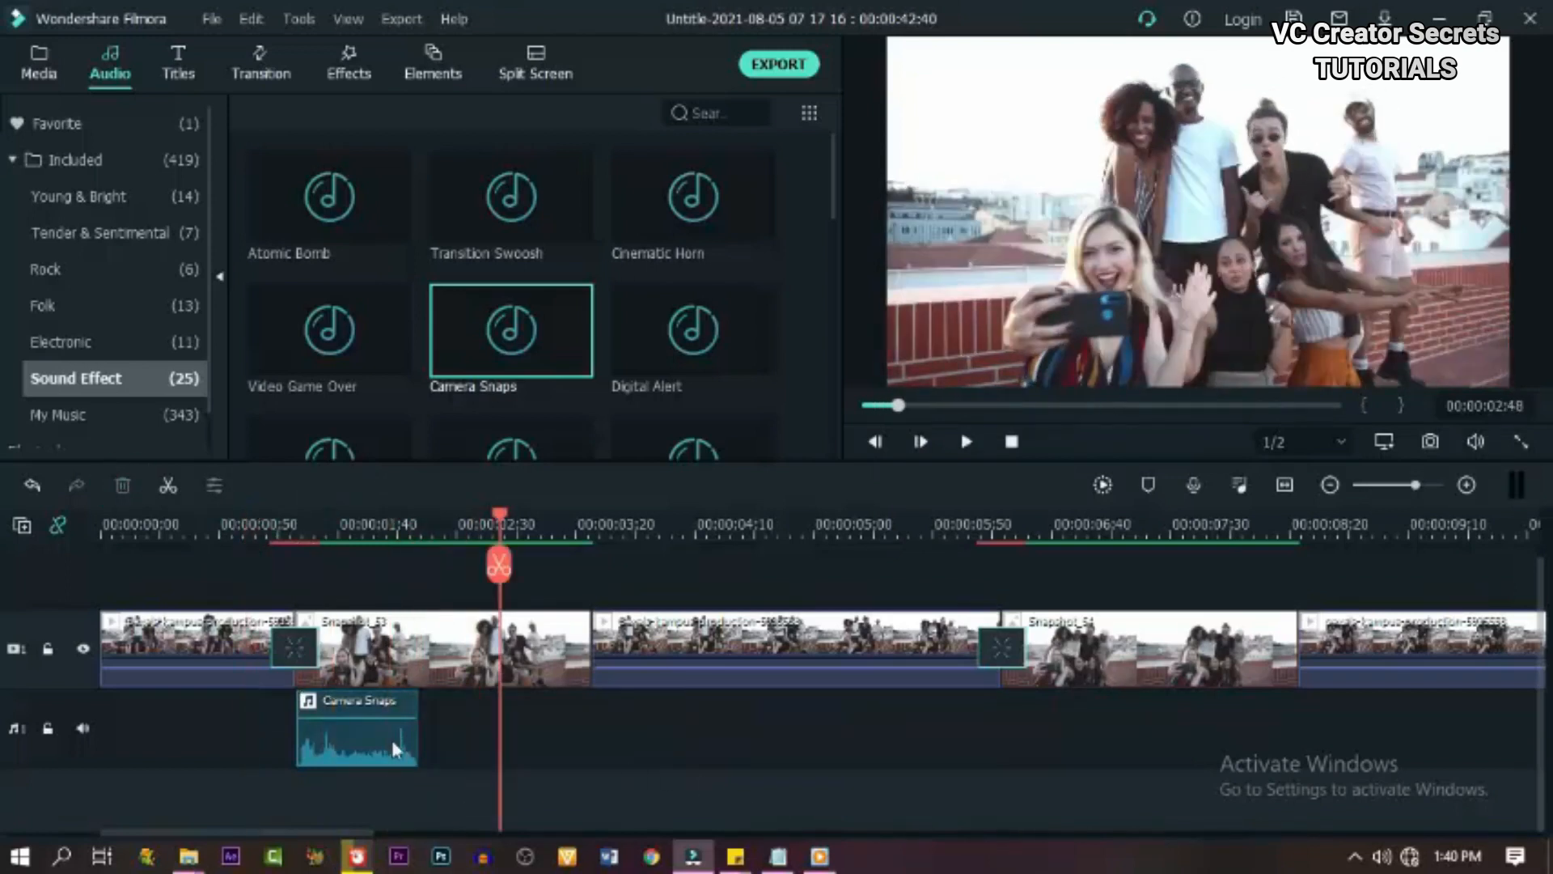
left_click(377, 733)
- Copy the trimmed Camera Snaps clip and paste it at the second snapshot
right_click(378, 732)
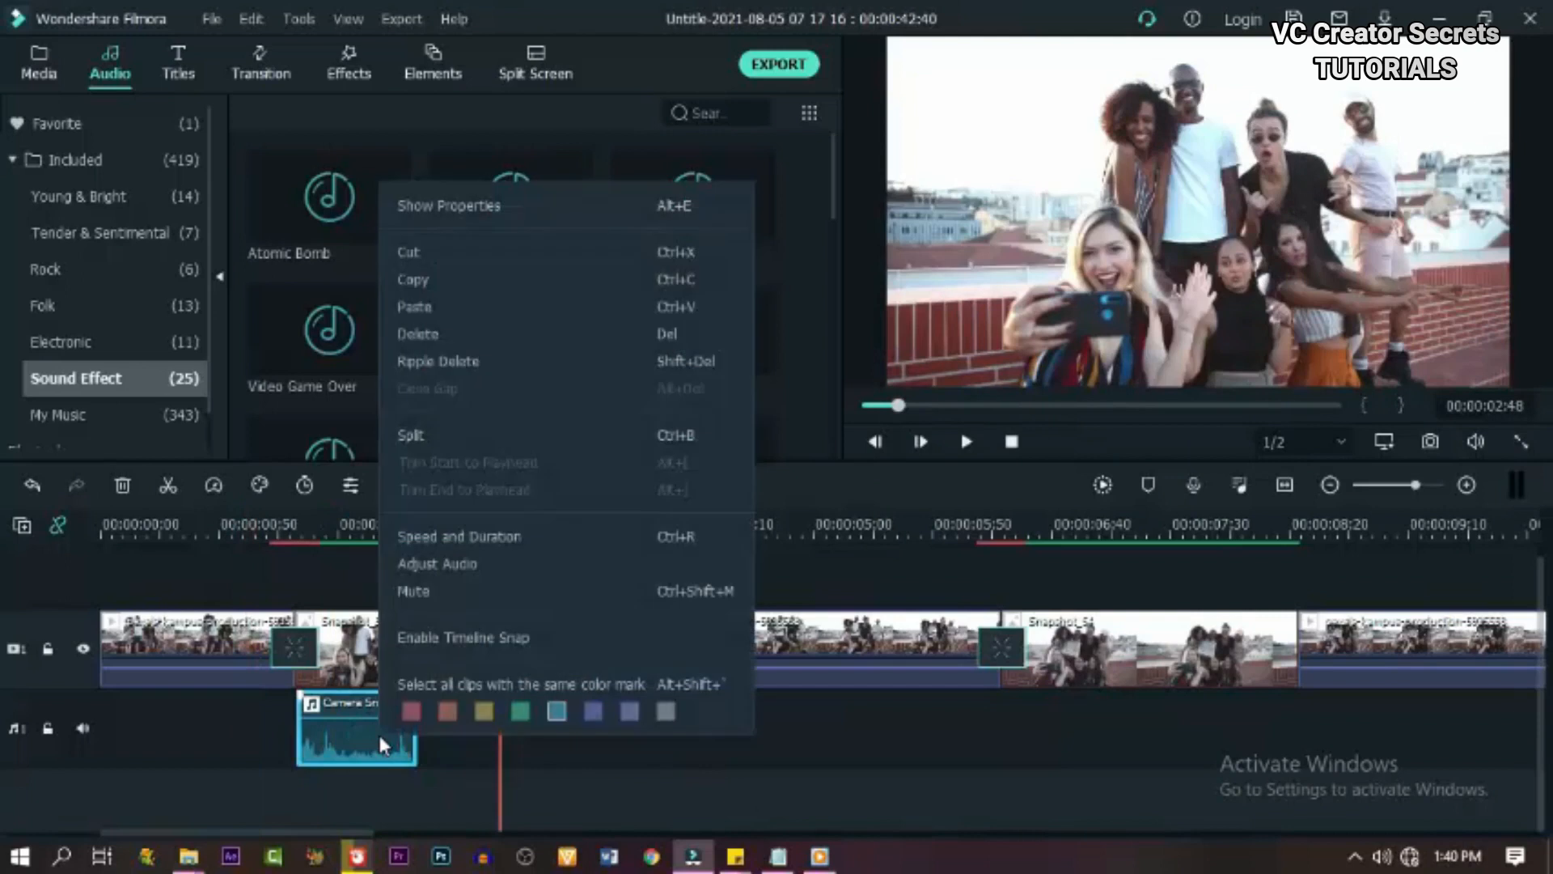
left_click(417, 277)
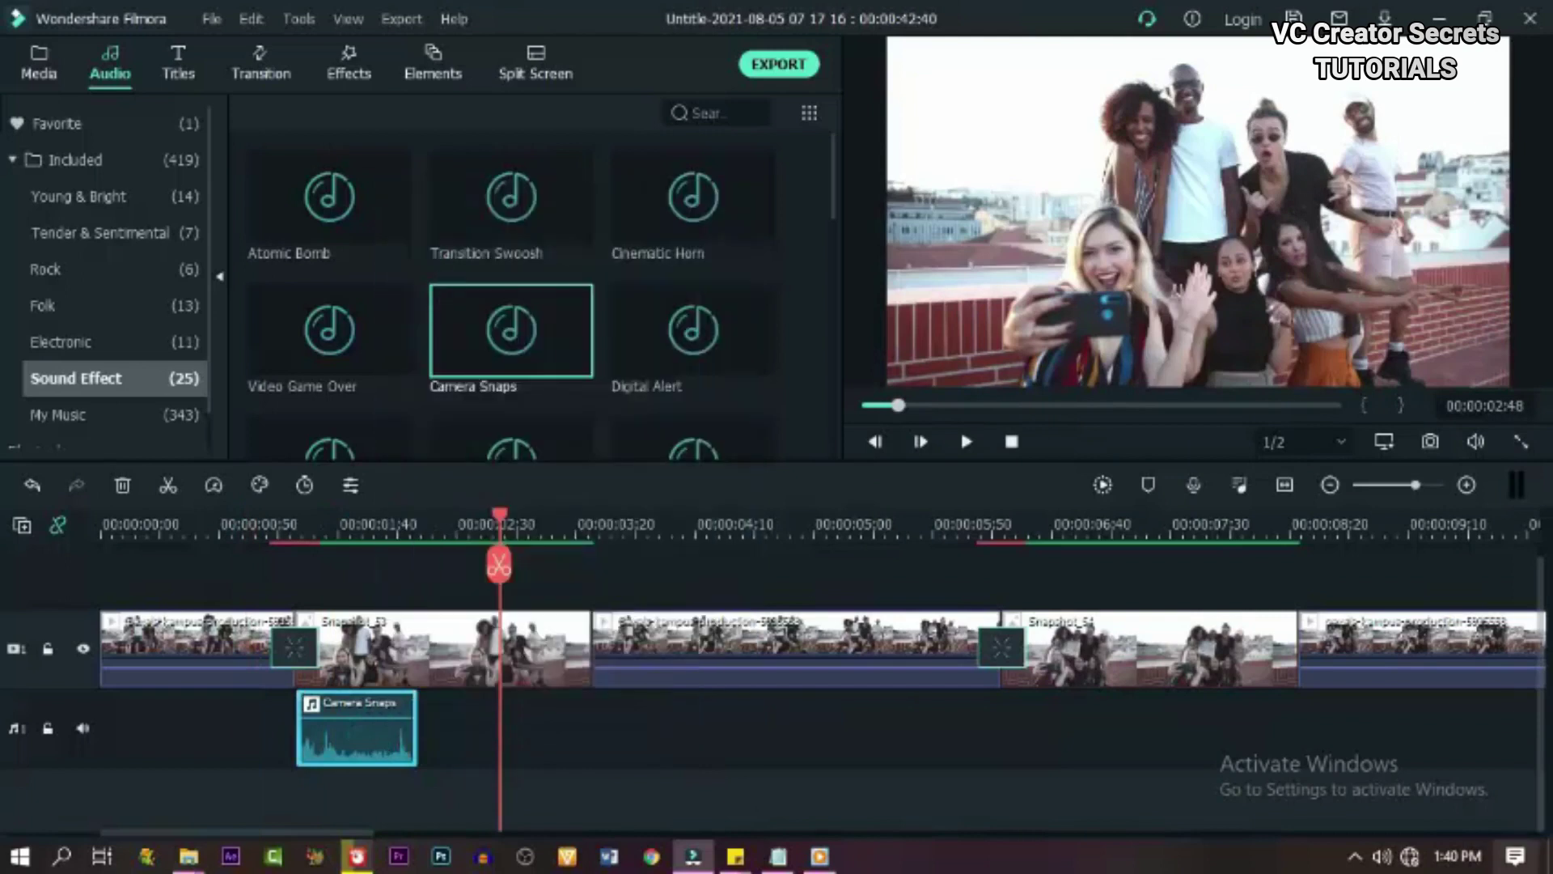
left_click(995, 524)
right_click(1017, 729)
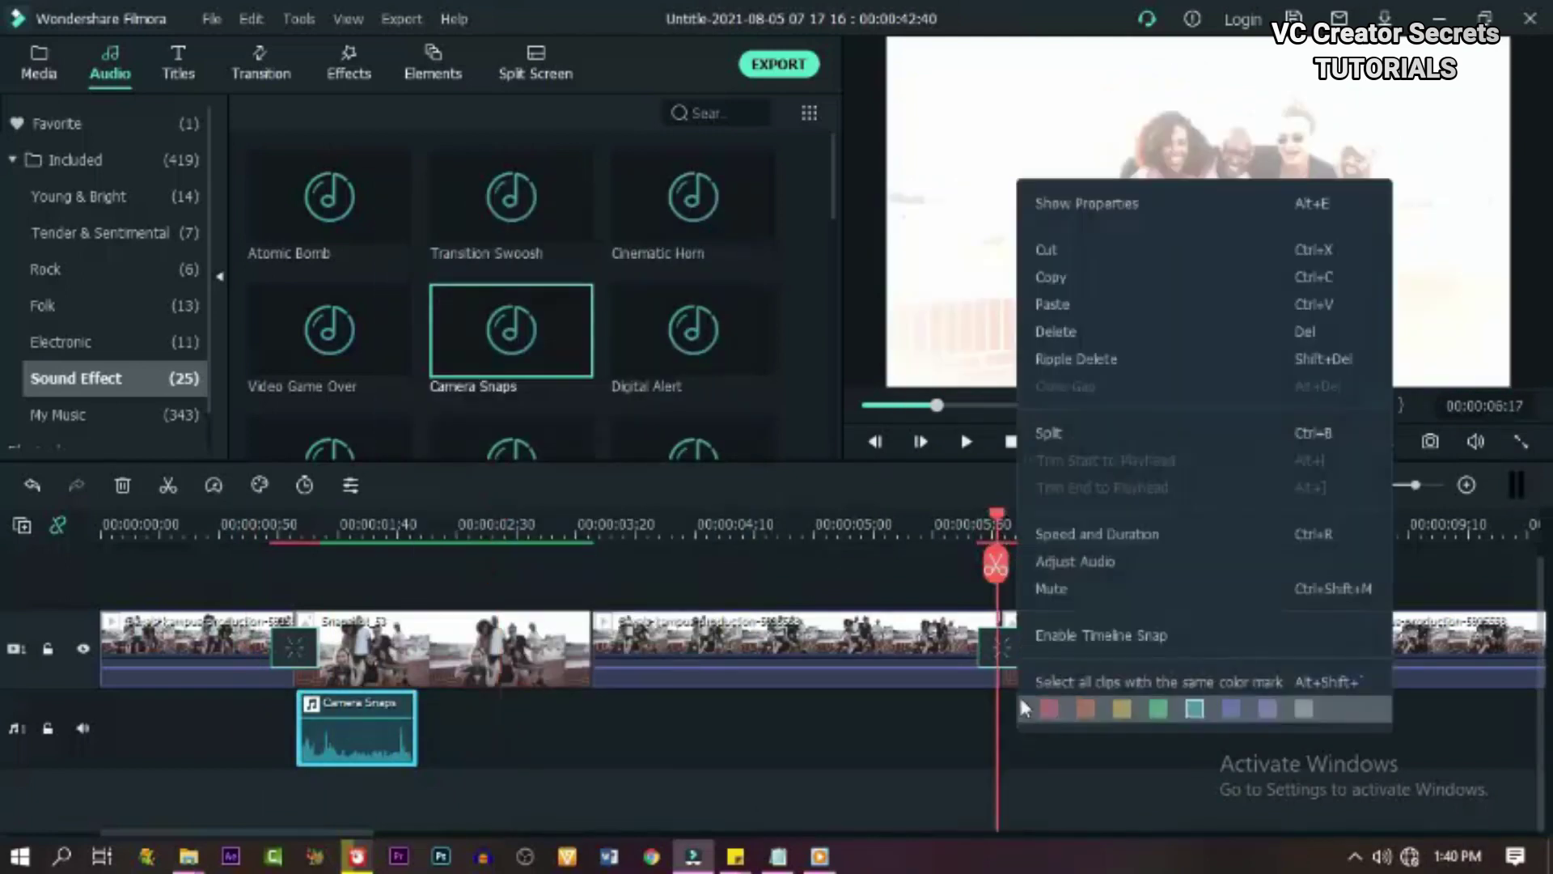
left_click(1046, 302)
- Paste the snap sound under the Snapshot_55 Flash transition
left_click(475, 831)
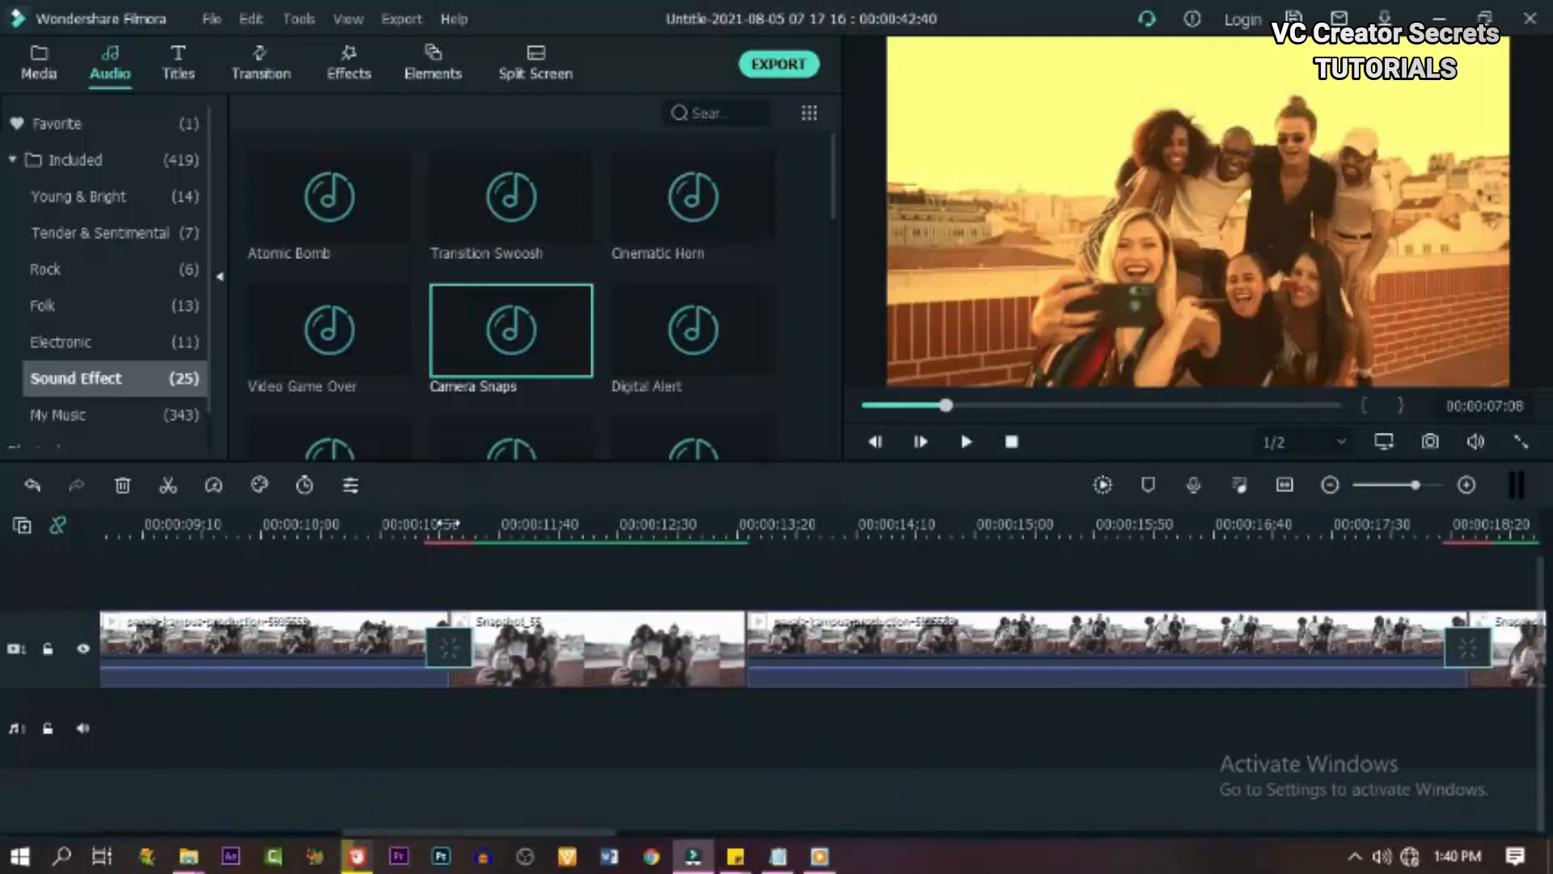
left_click(455, 525)
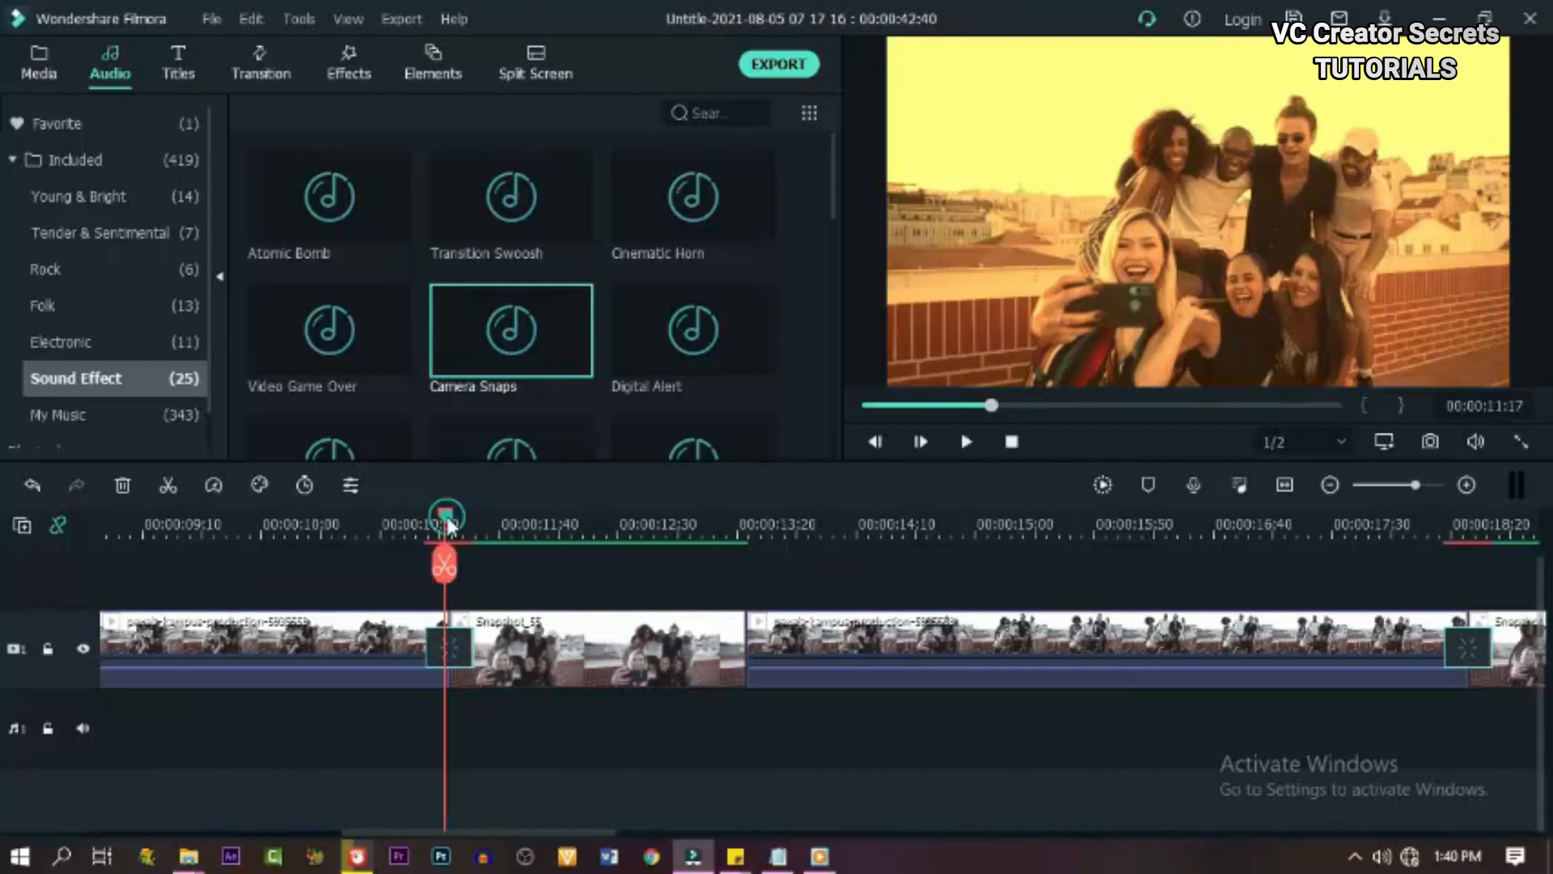
left_click_drag(447, 519, 455, 523)
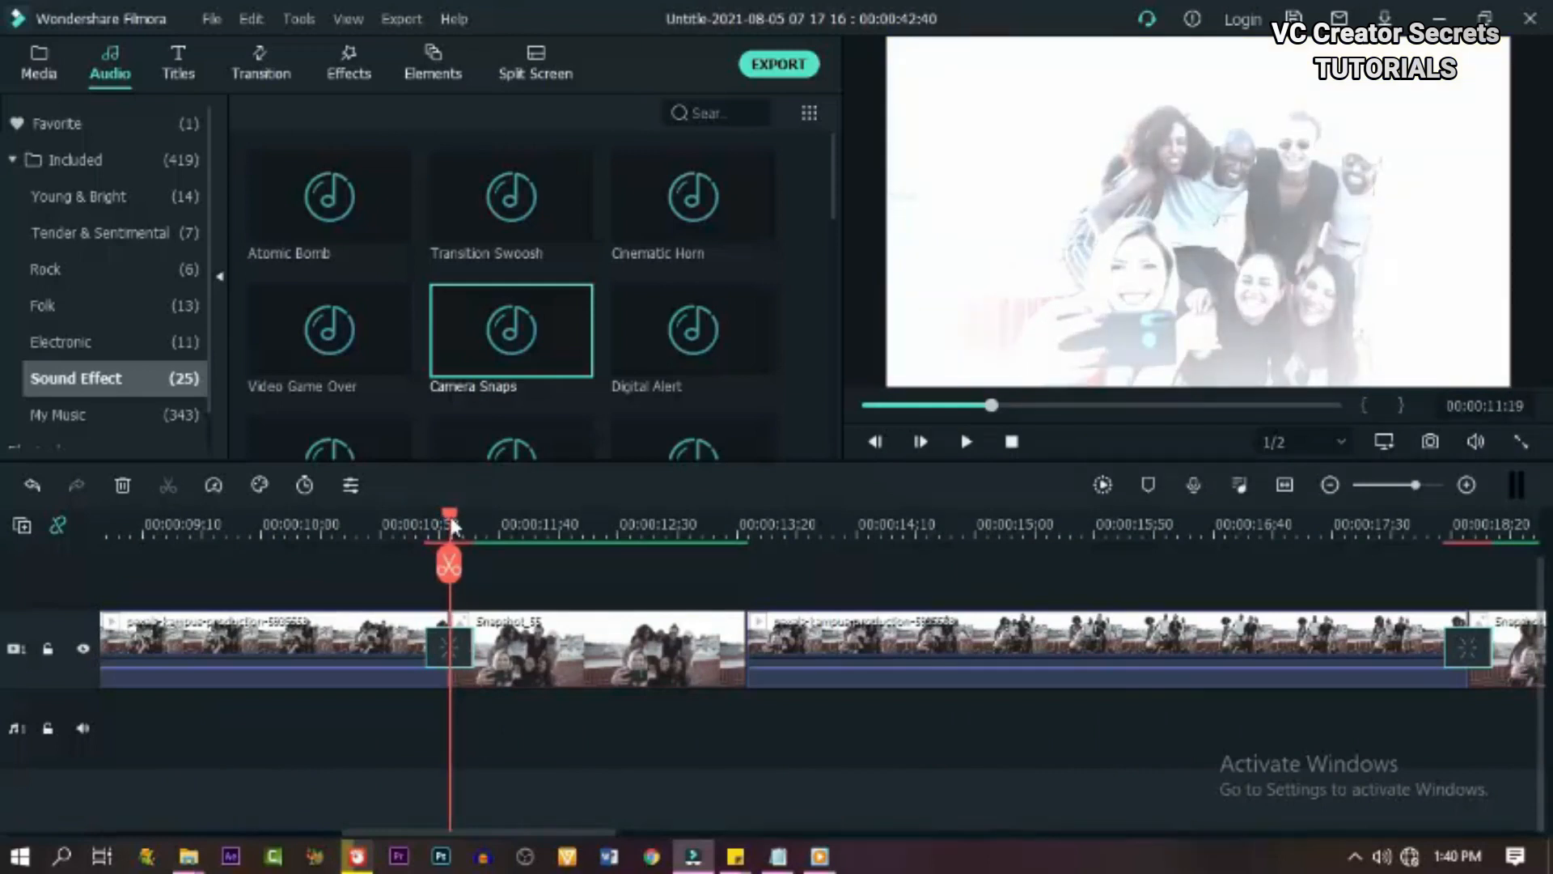
right_click(472, 736)
left_click(536, 272)
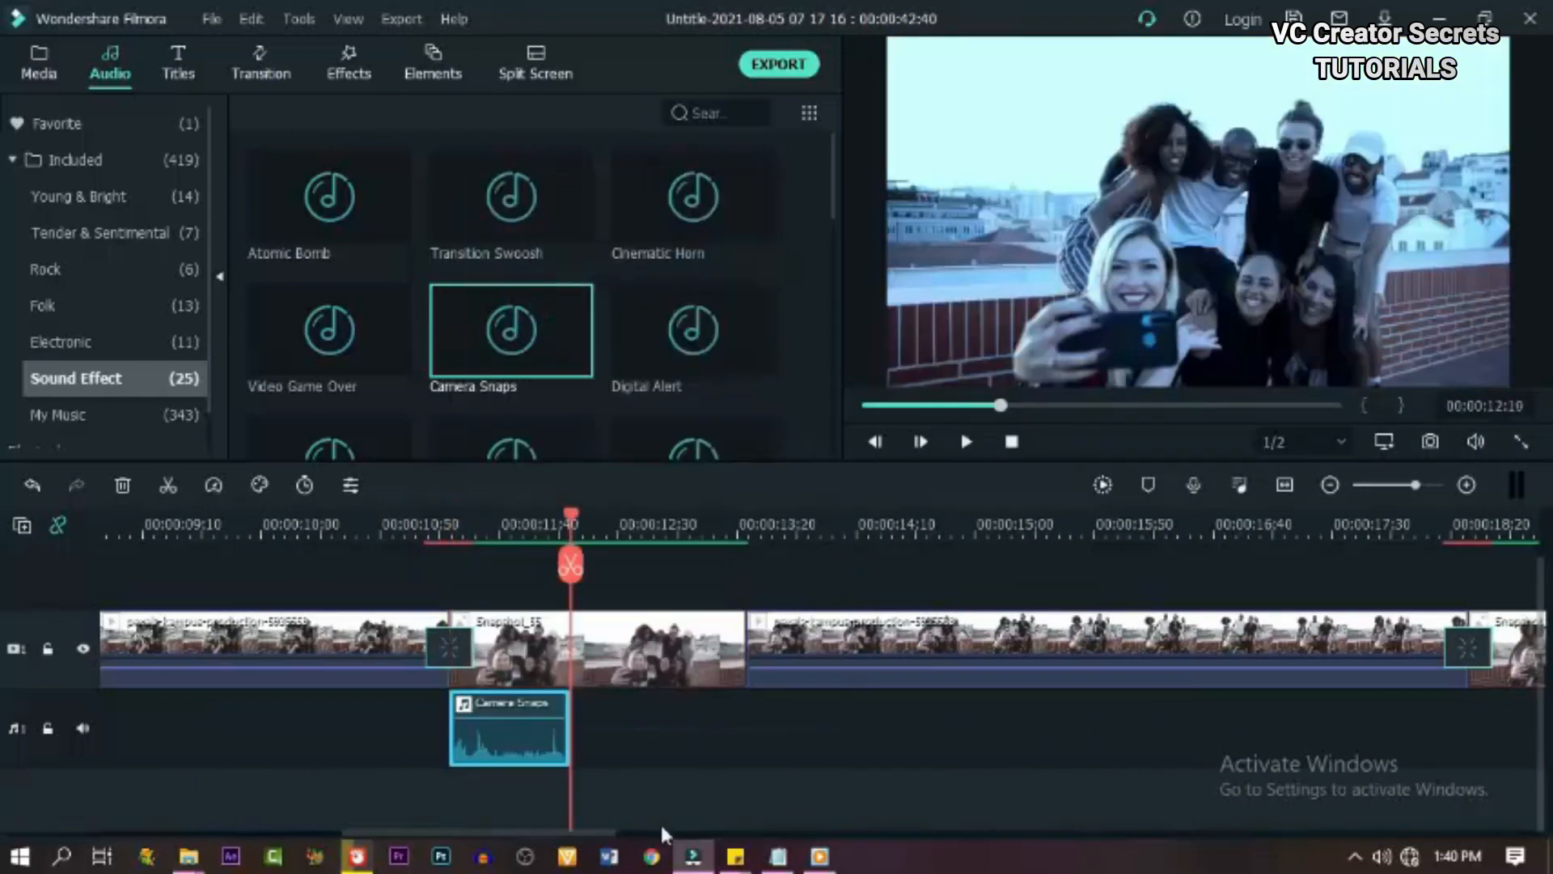
left_click_drag(607, 835, 728, 833)
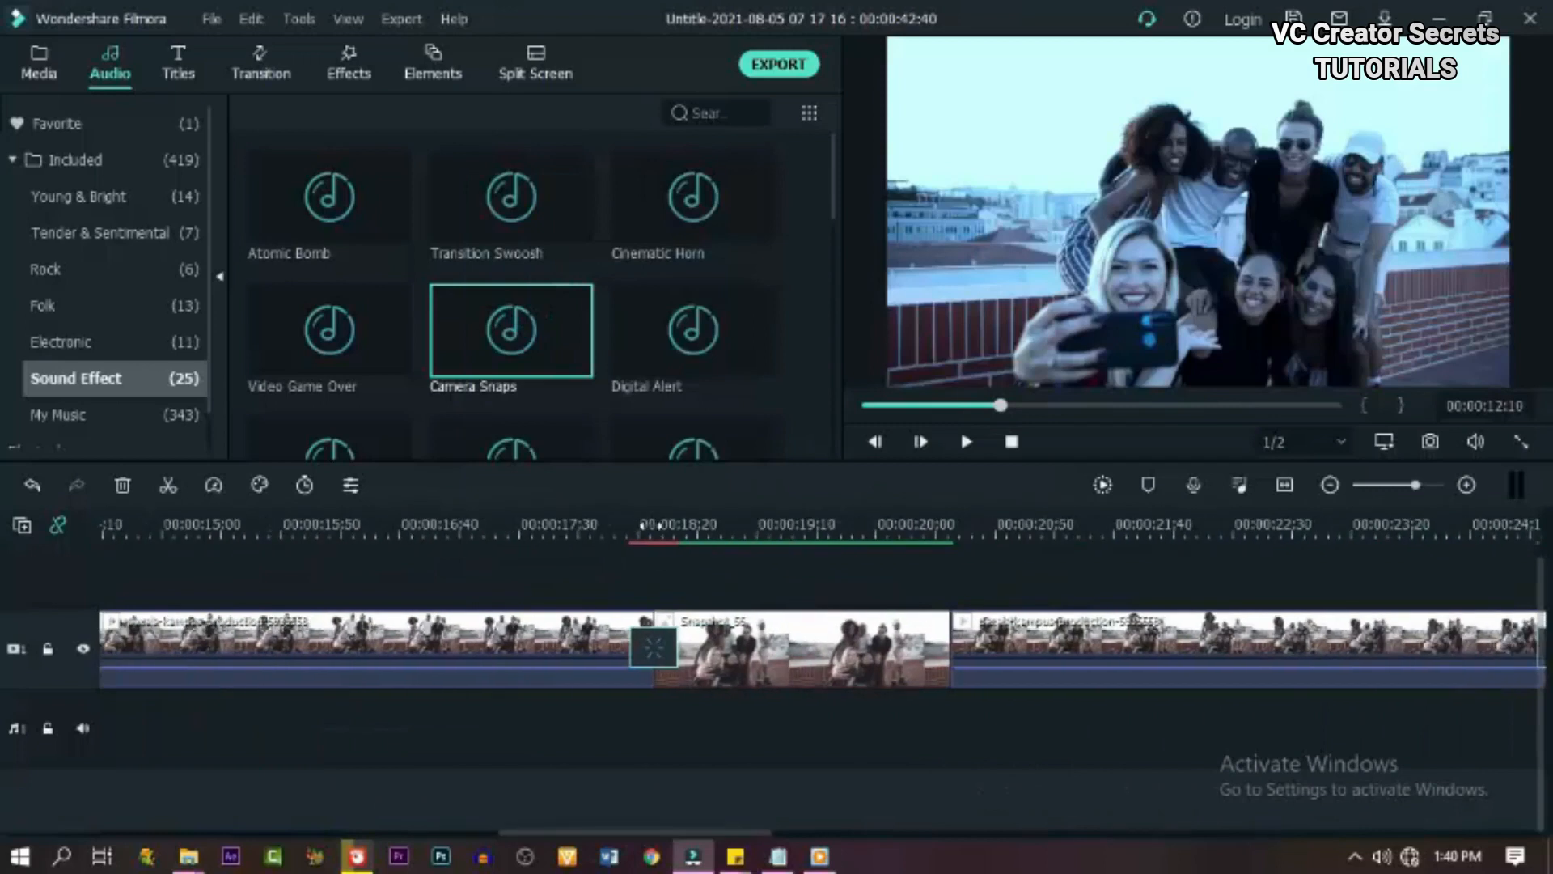
- Paste the snap sound at Snapshot_56 and at the next snapshot further along
left_click(652, 525)
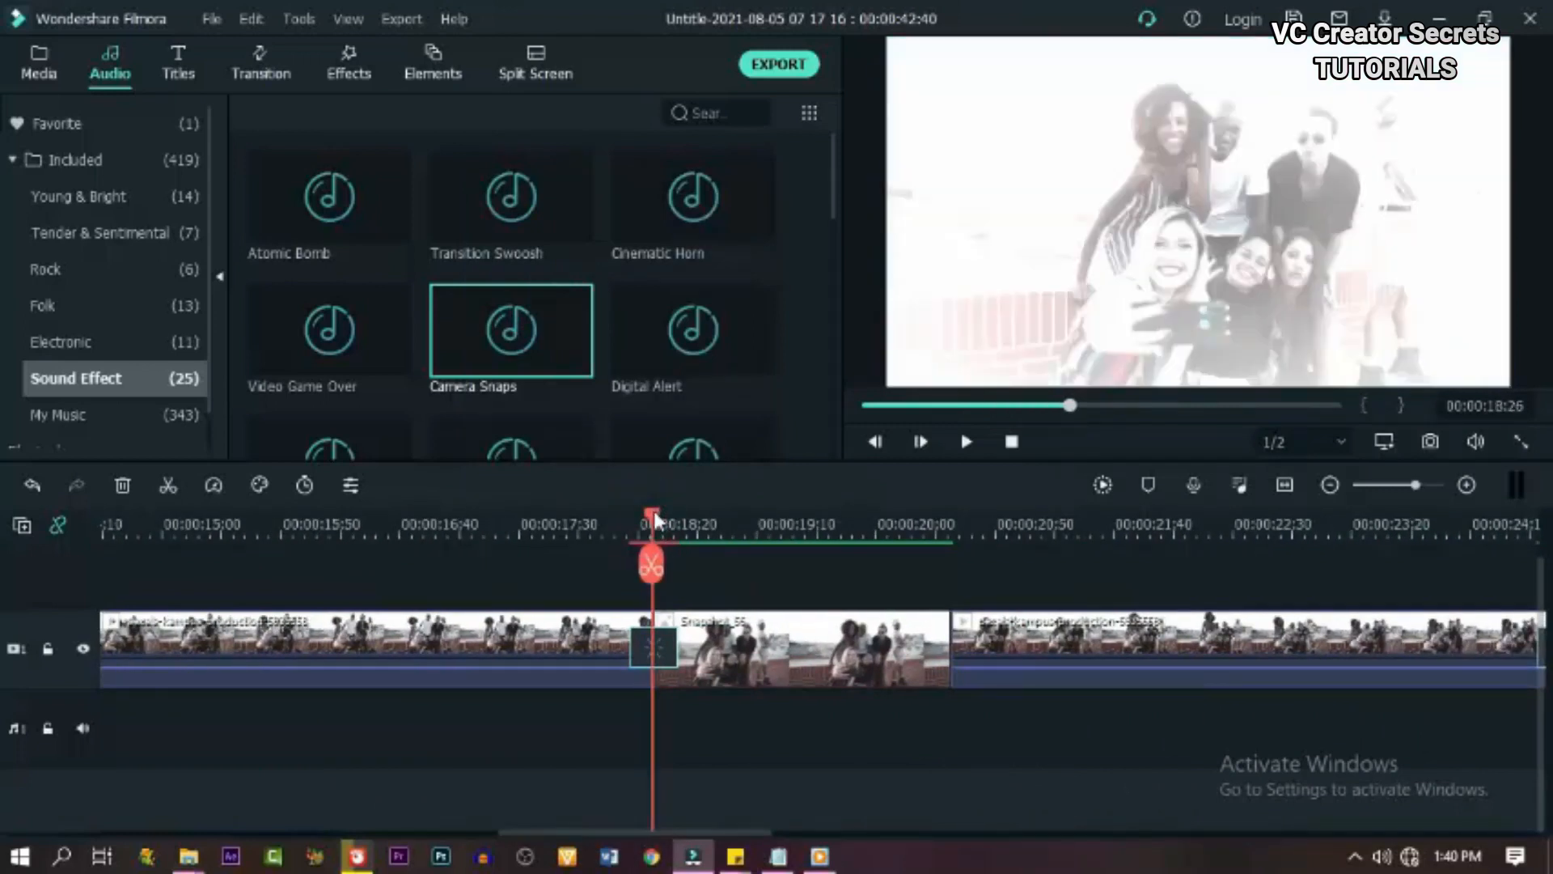
right_click(667, 759)
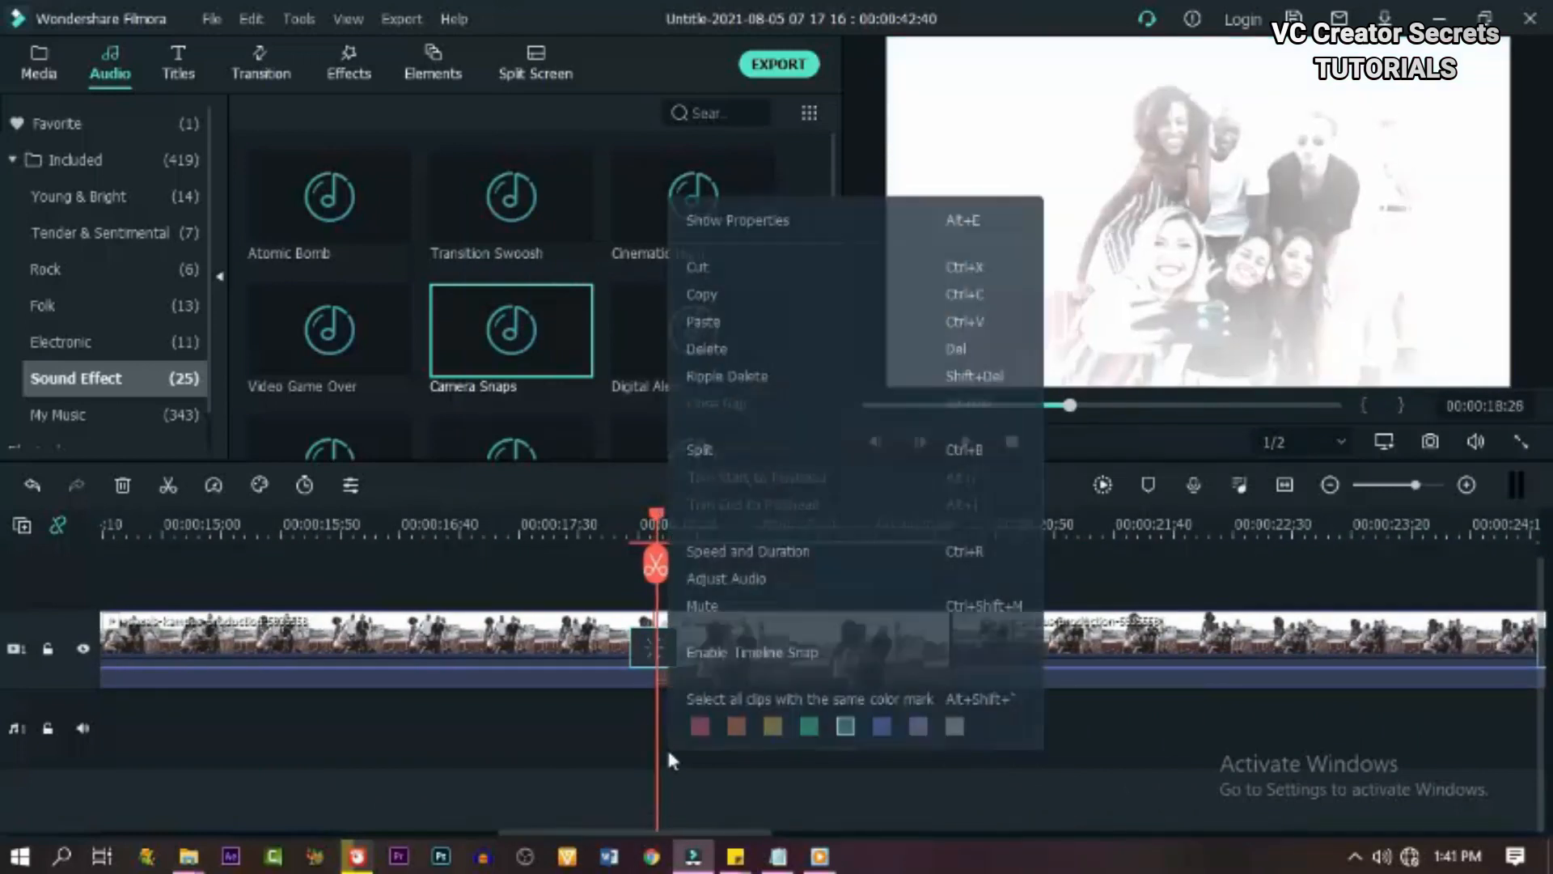
left_click(711, 323)
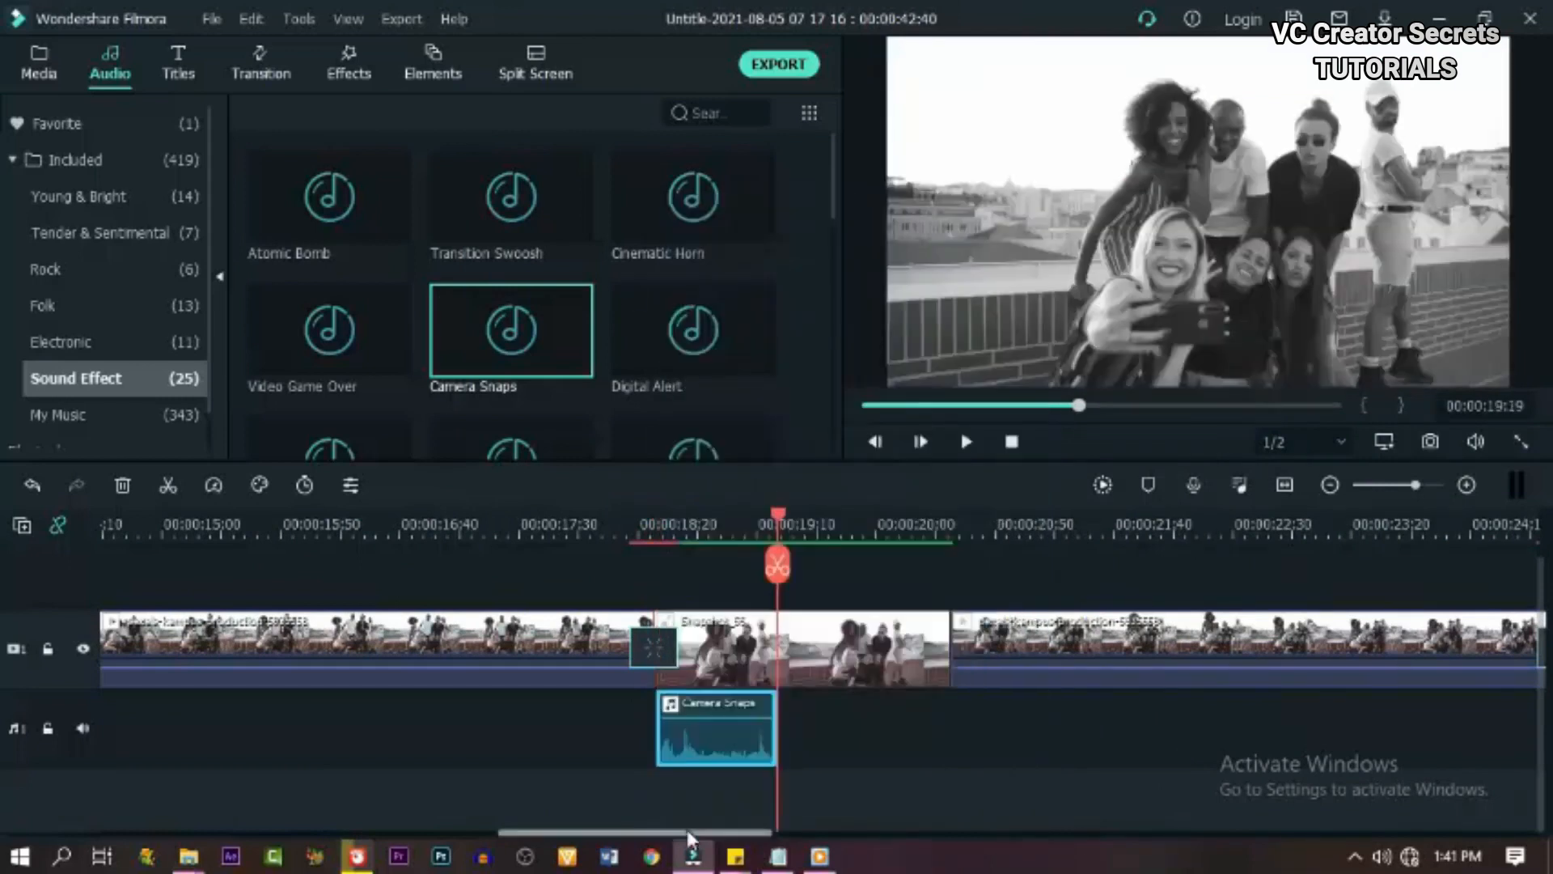
left_click_drag(687, 835, 1093, 836)
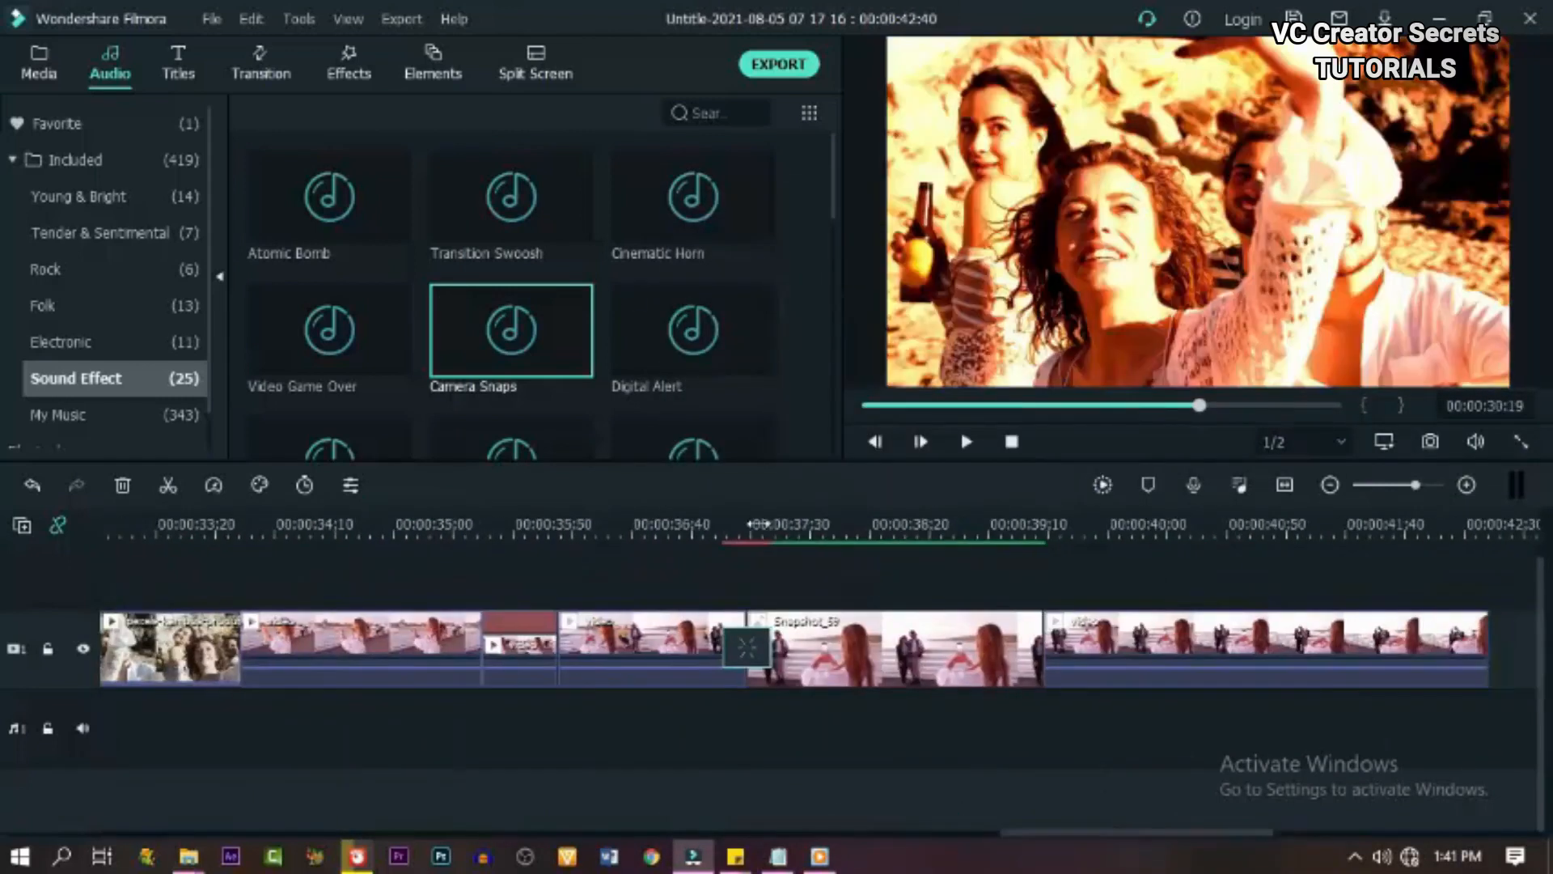
key("ctrl+v")
- Play back from the first snapshot to check the snap sounds, then park the playhead on the Snapshot_53 clip
left_click_drag(1052, 835, 244, 835)
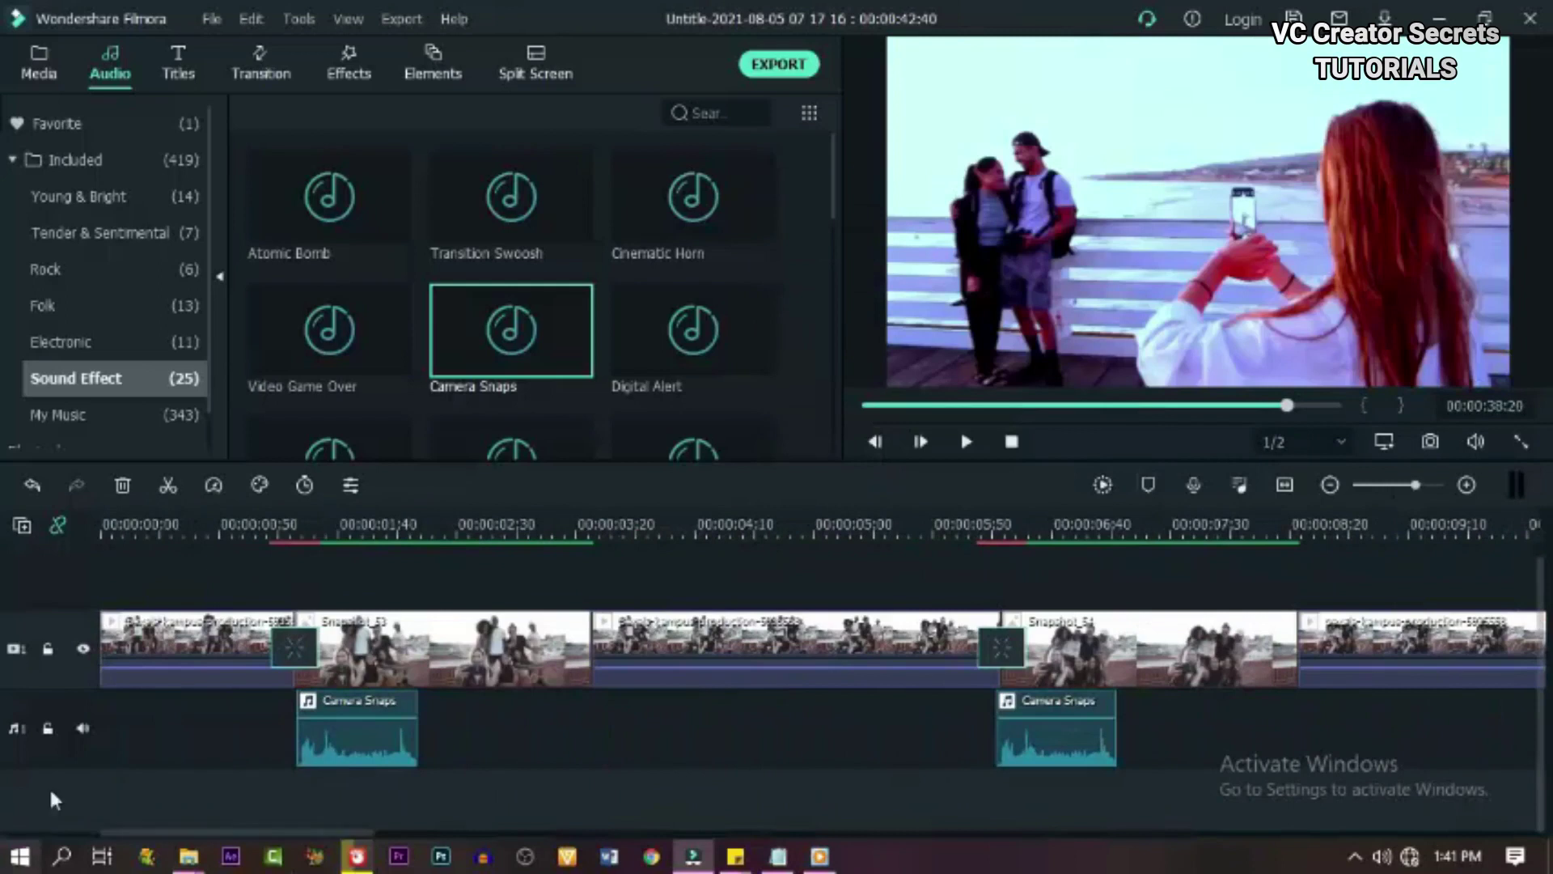
left_click(249, 531)
left_click(966, 443)
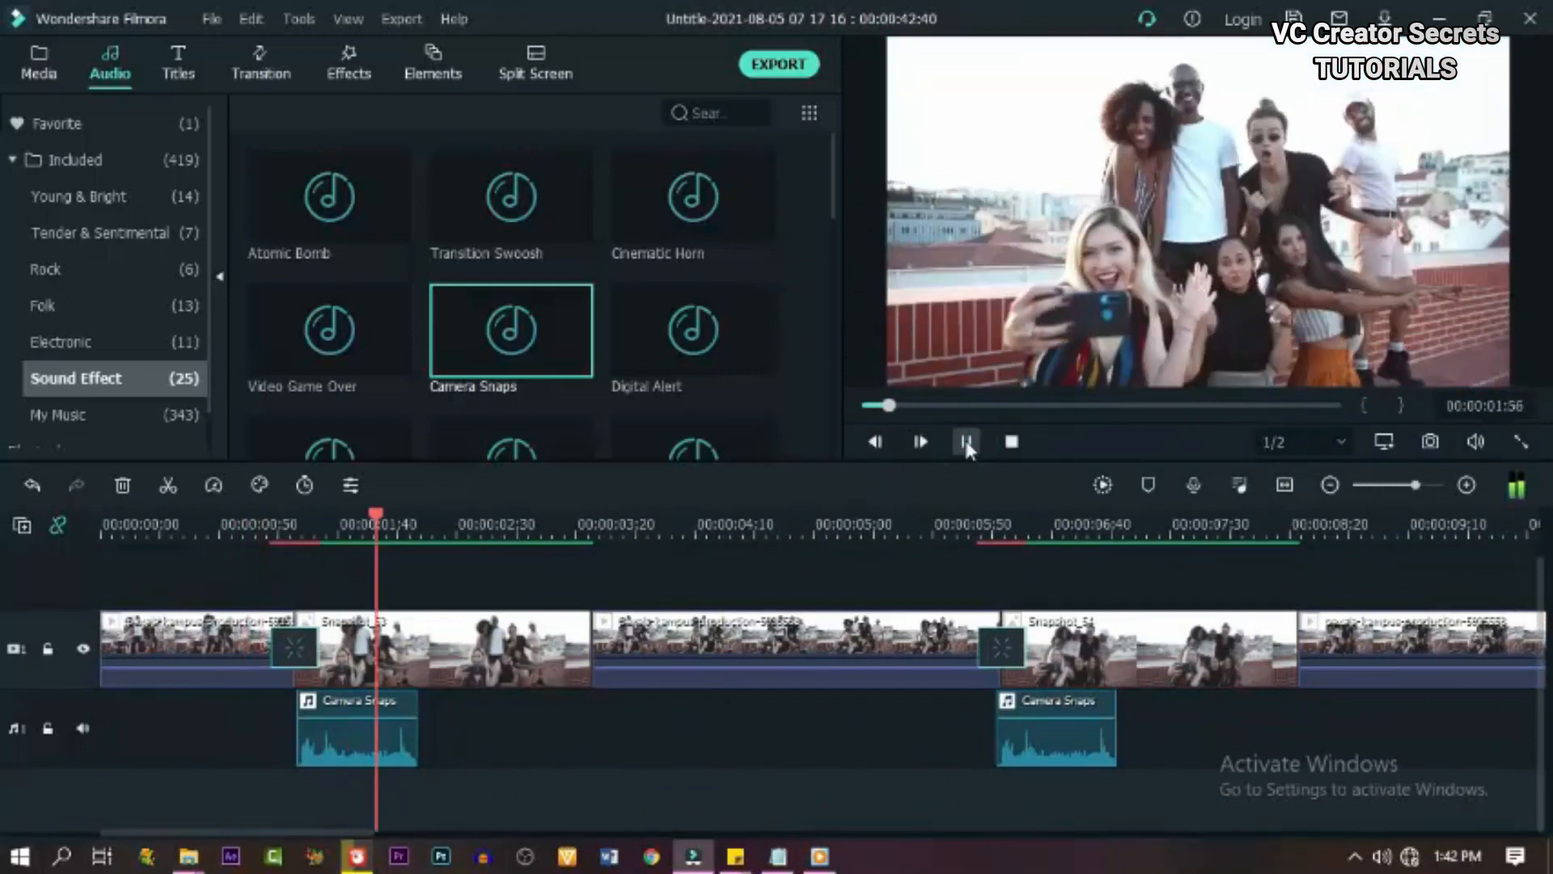
key("space")
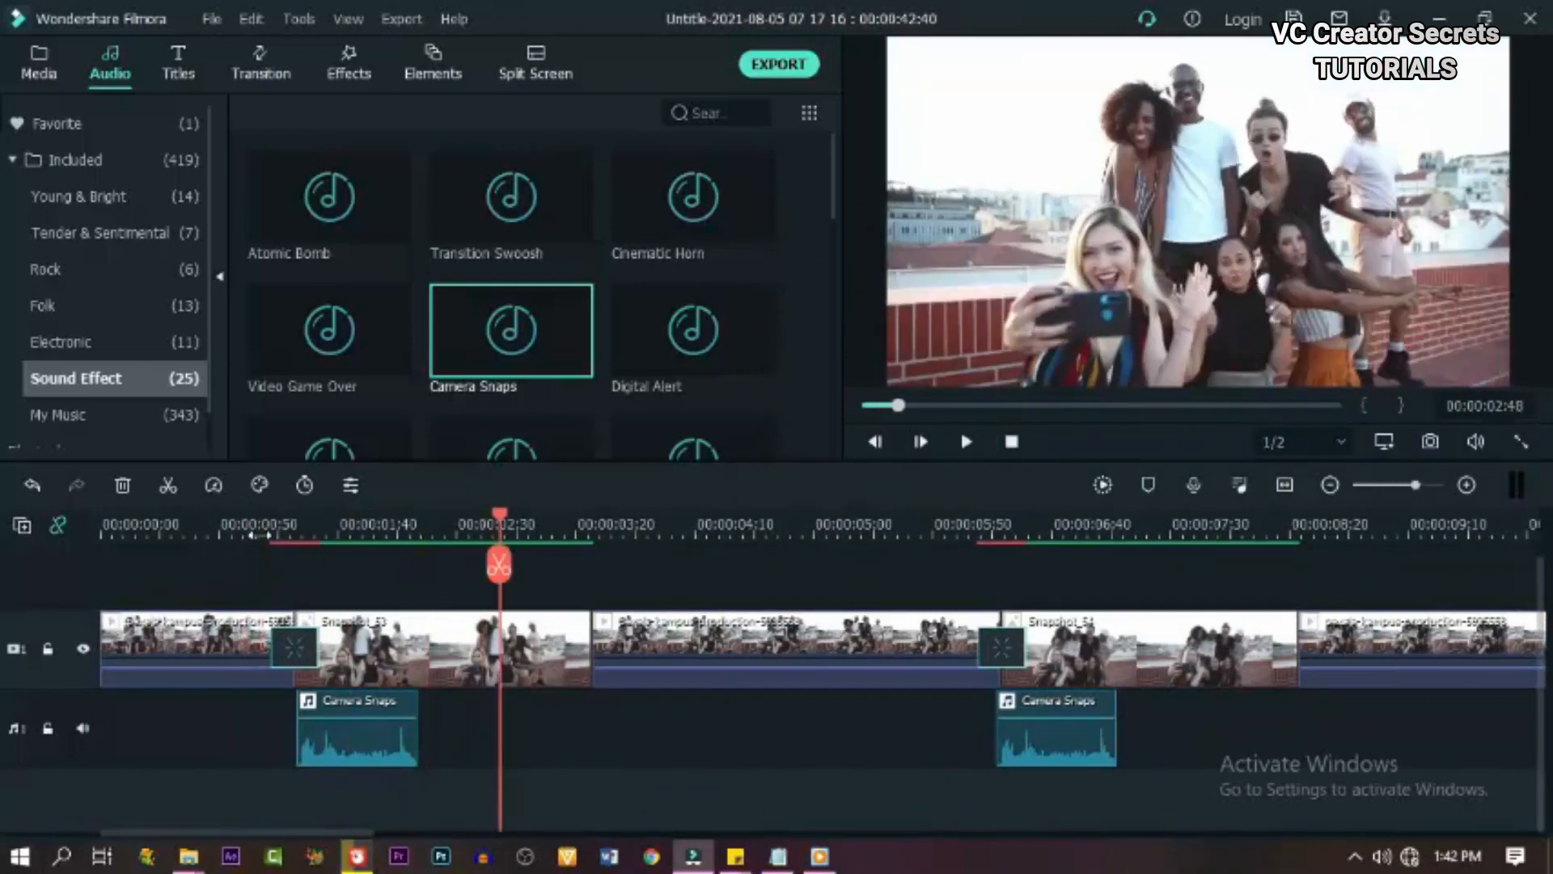
left_click(256, 530)
key("space")
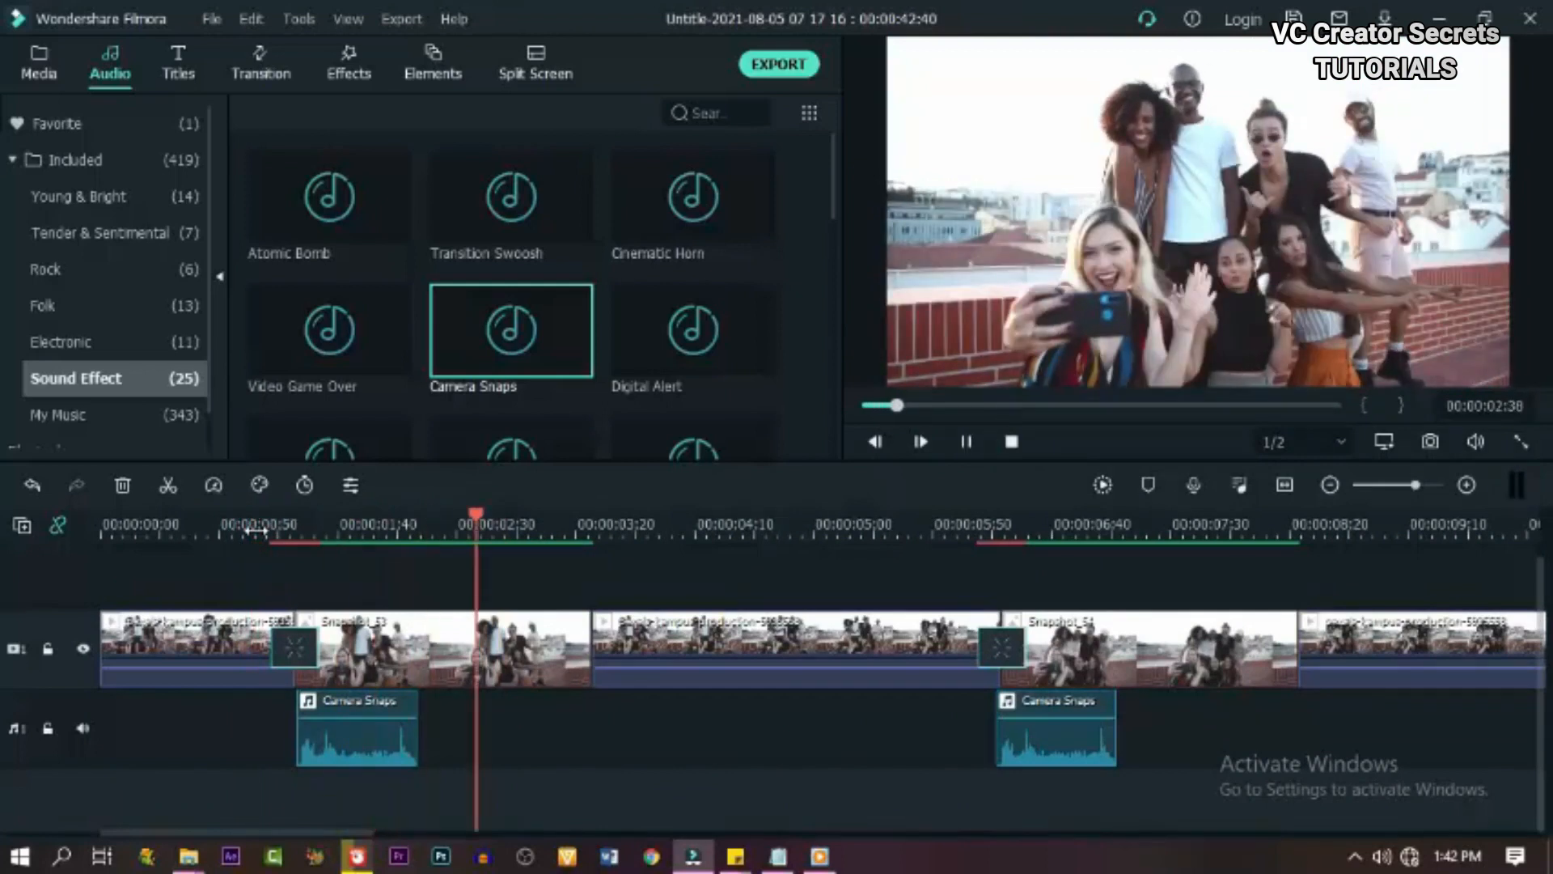
key("space")
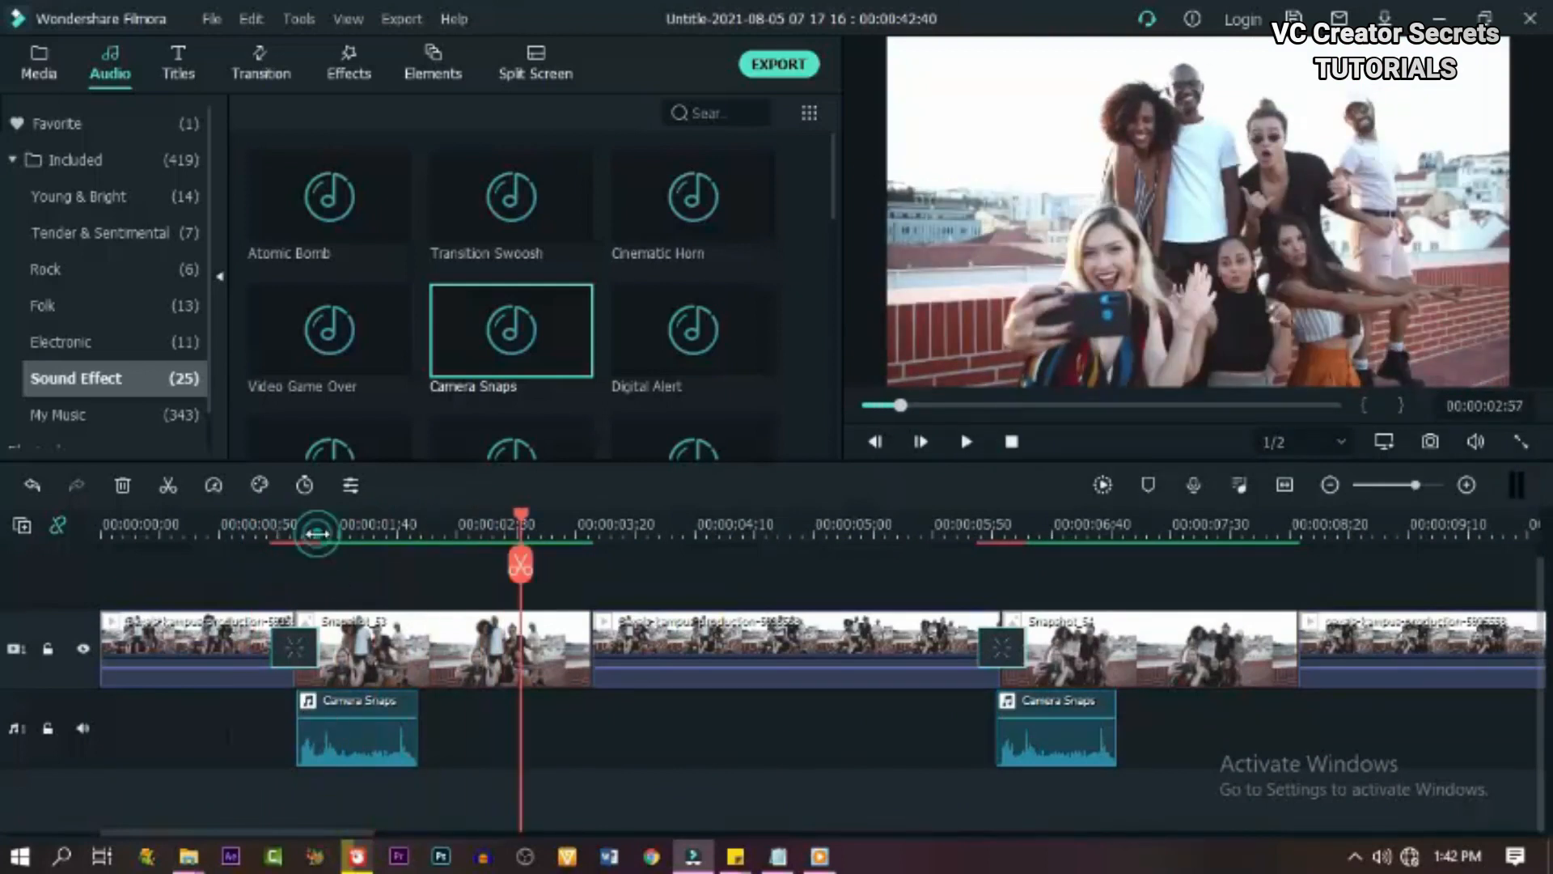
left_click(318, 531)
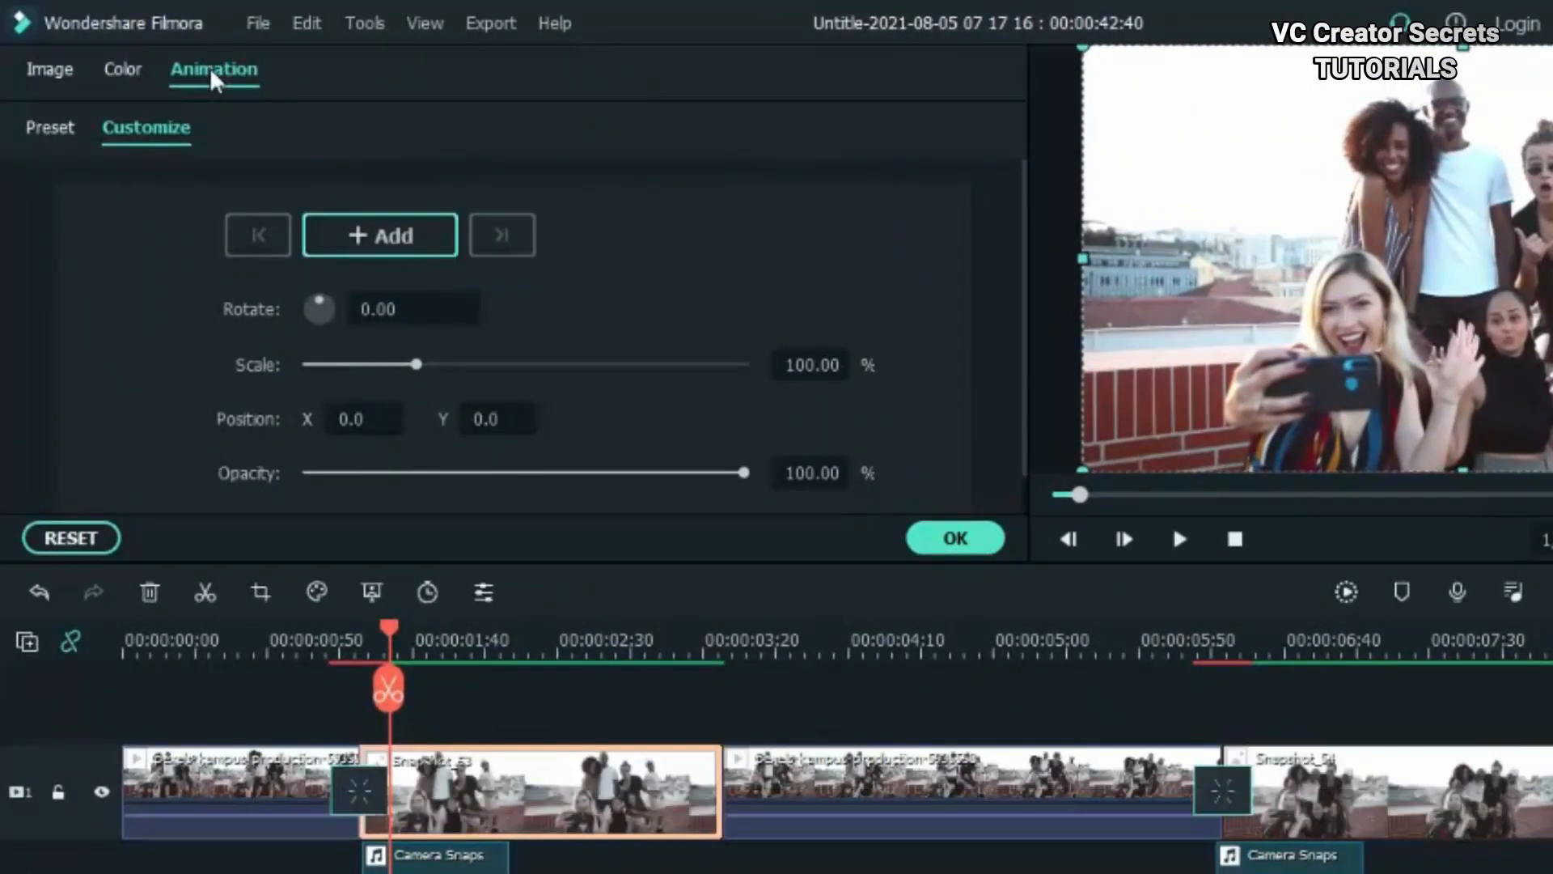
- Give Snapshot_53 a starting keyframe in its custom animation and move a little later into the clip
left_click(955, 538)
double_click(542, 791)
left_click(379, 236)
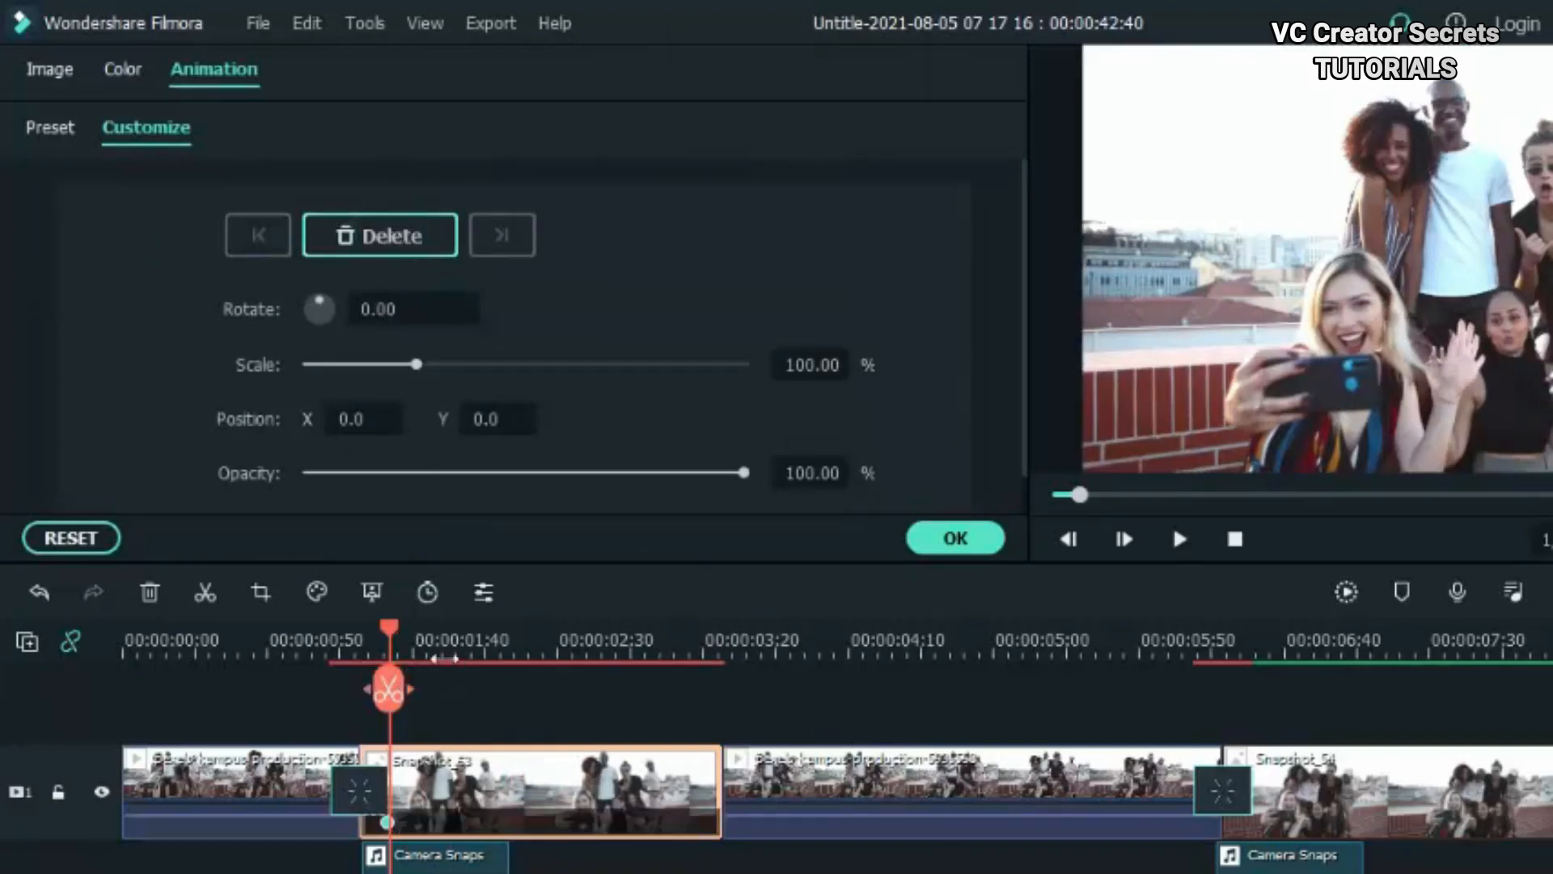
left_click(461, 656)
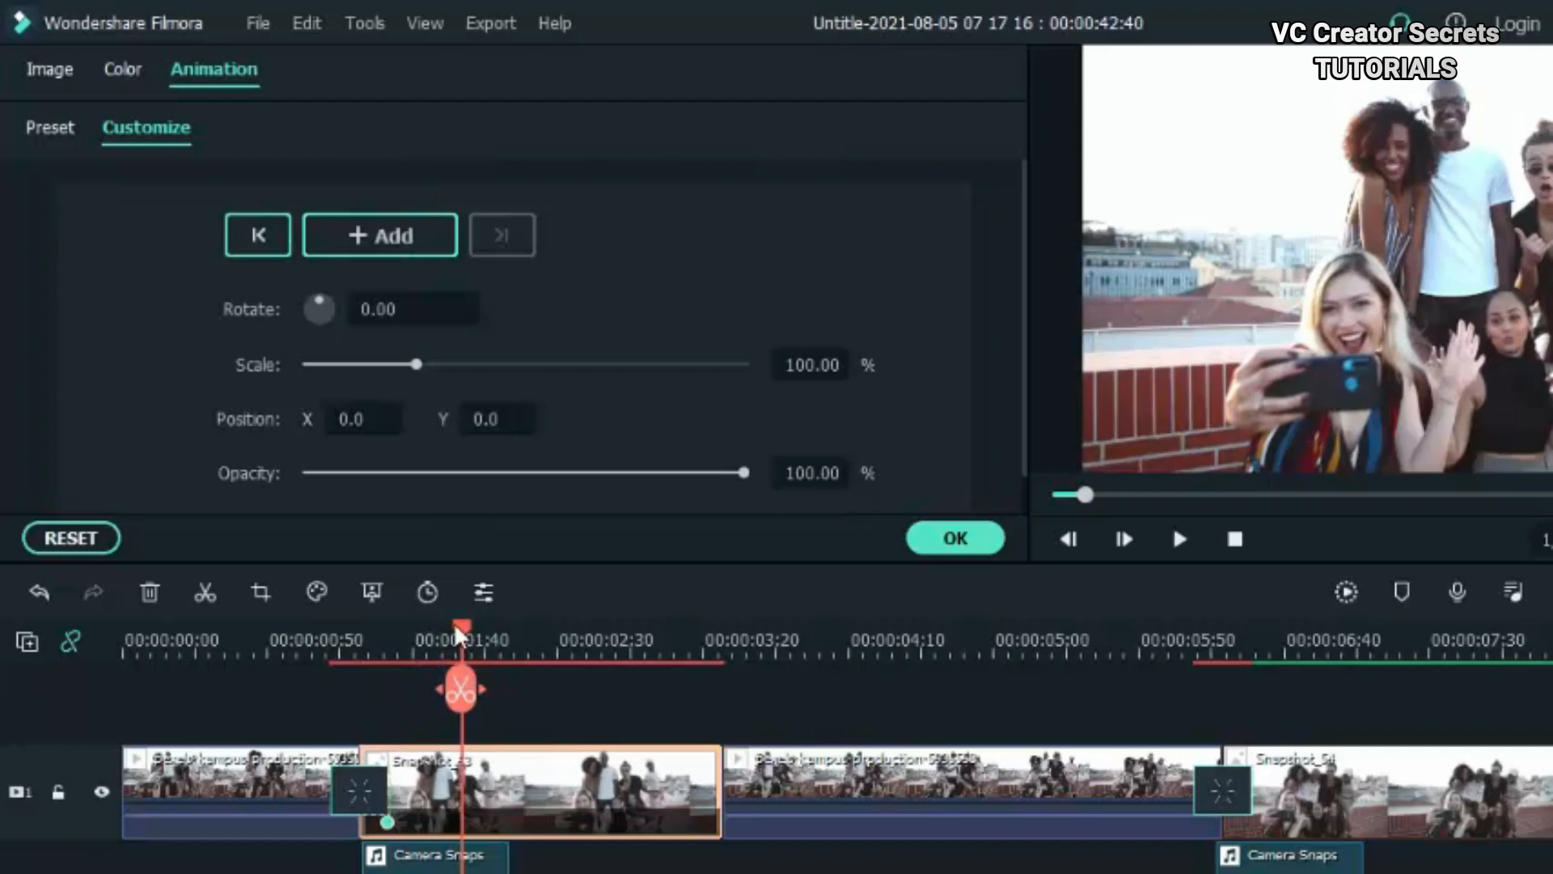
left_click_drag(455, 624, 450, 624)
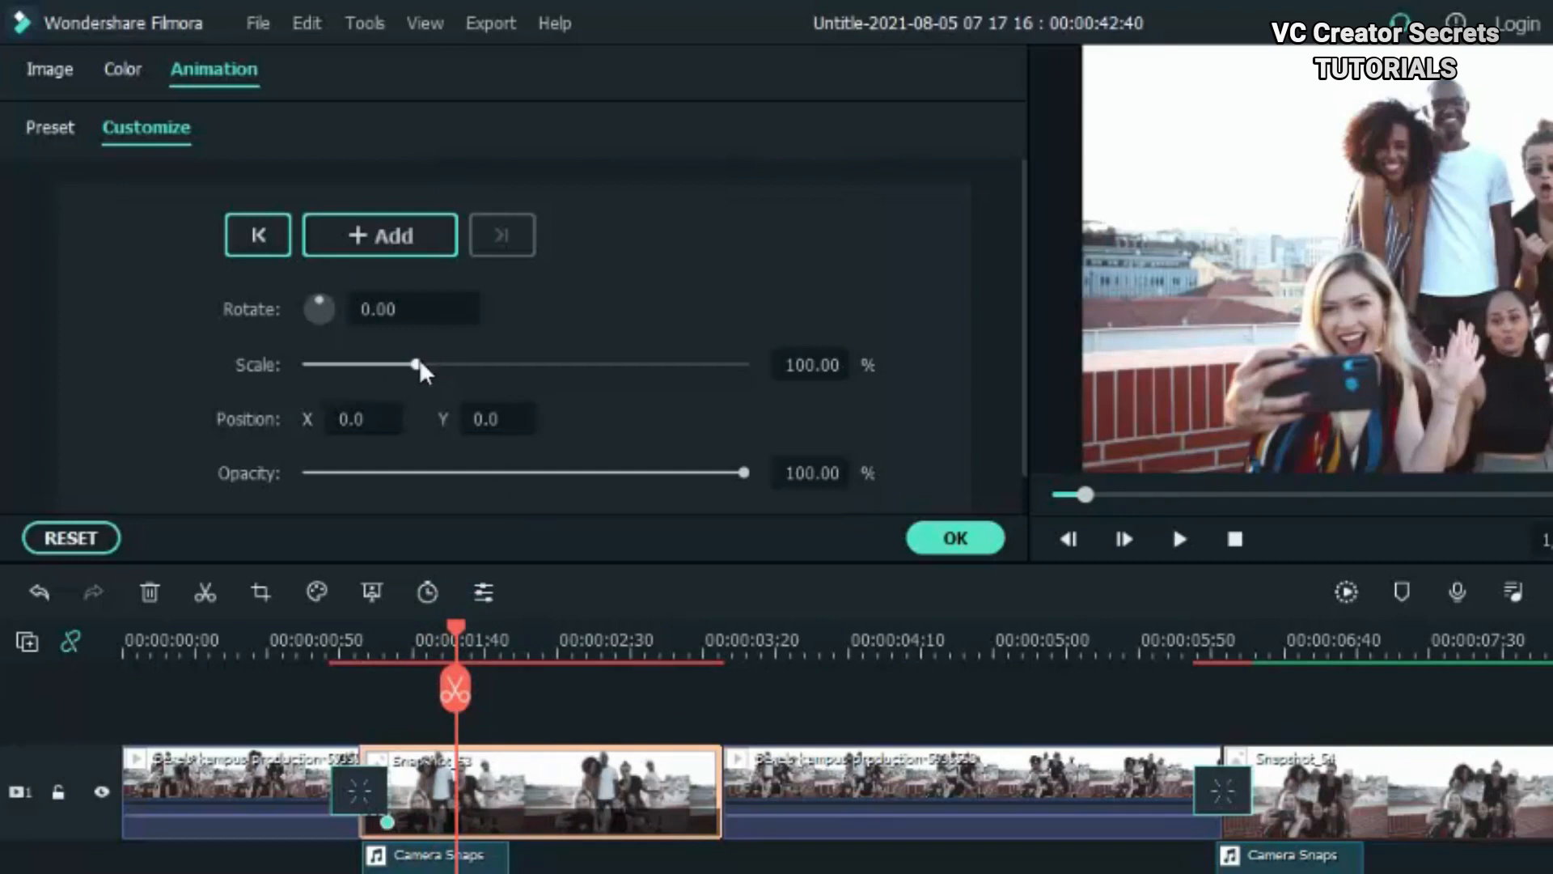
- Zoom Snapshot_53 to about 127% at the second keyframe and nudge its position to recentre
left_click_drag(419, 365, 466, 369)
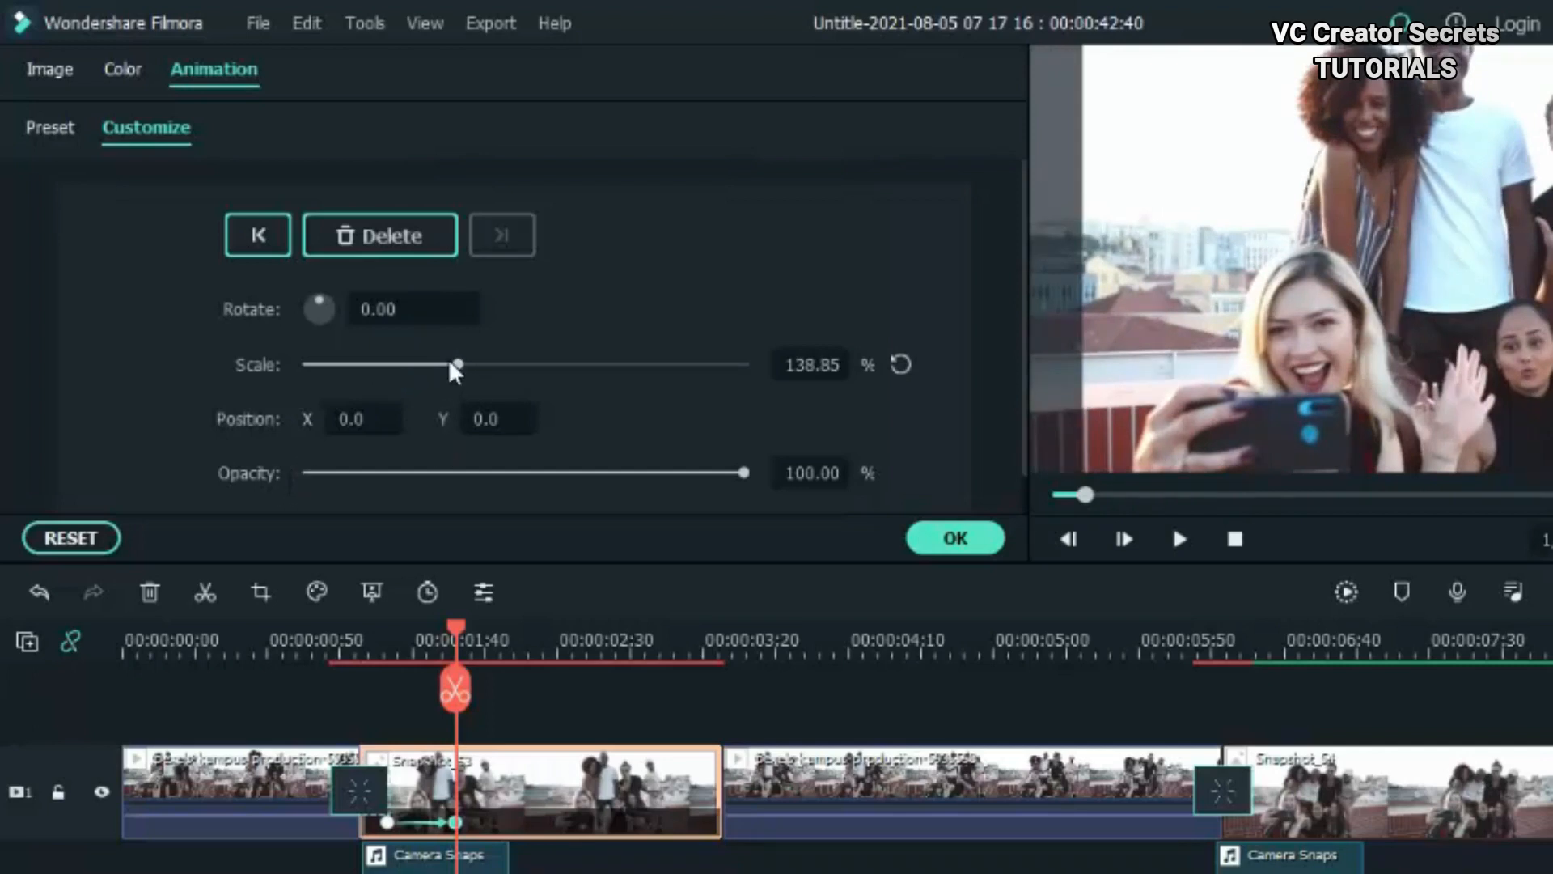
left_click_drag(460, 368, 460, 367)
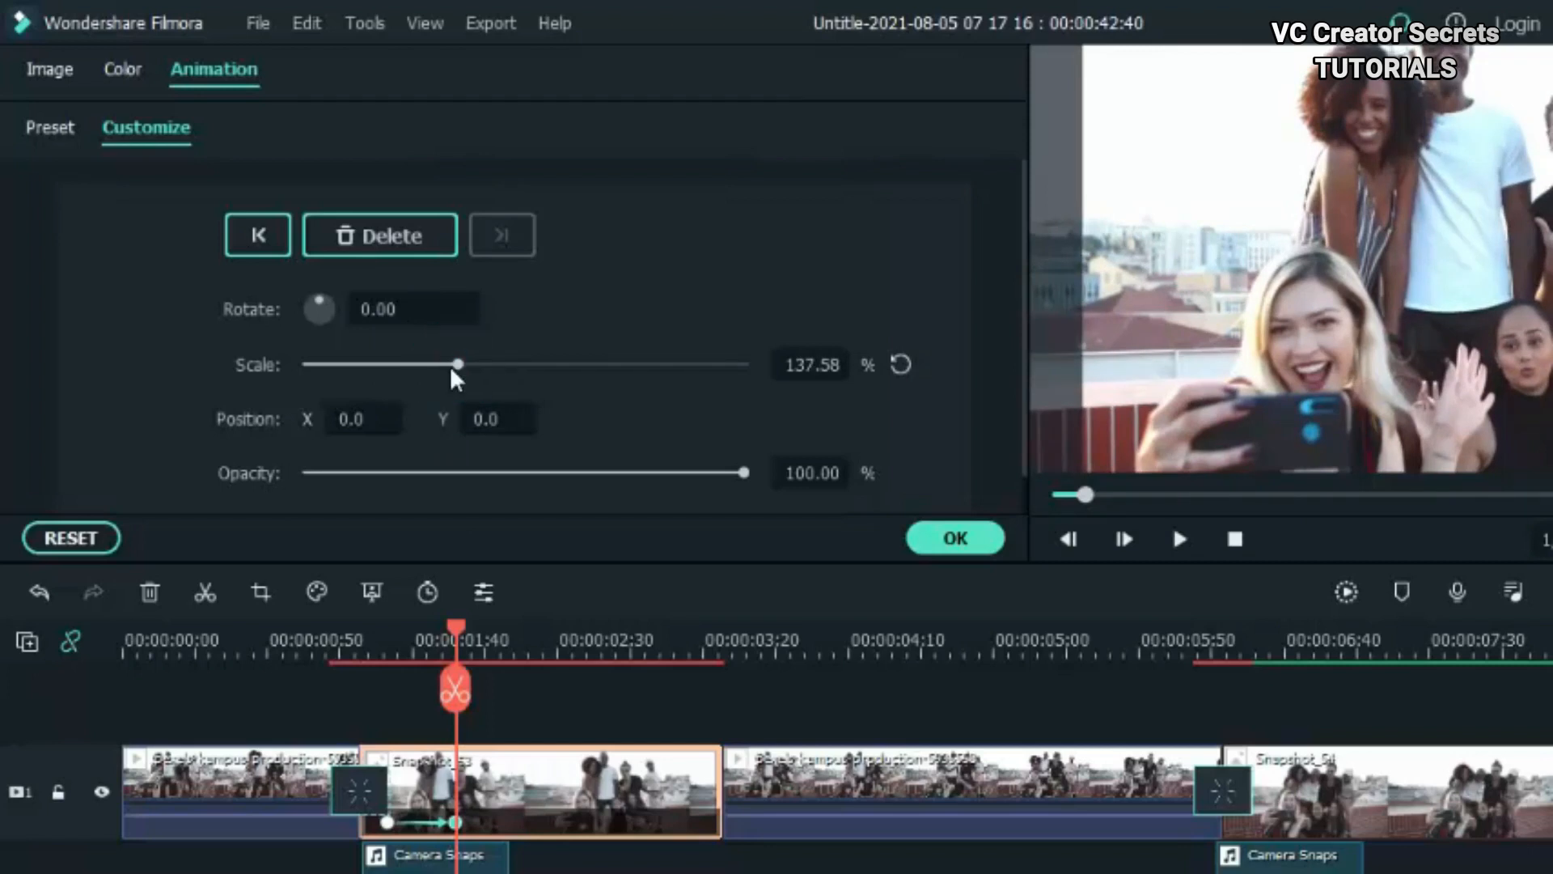
left_click_drag(452, 365, 444, 365)
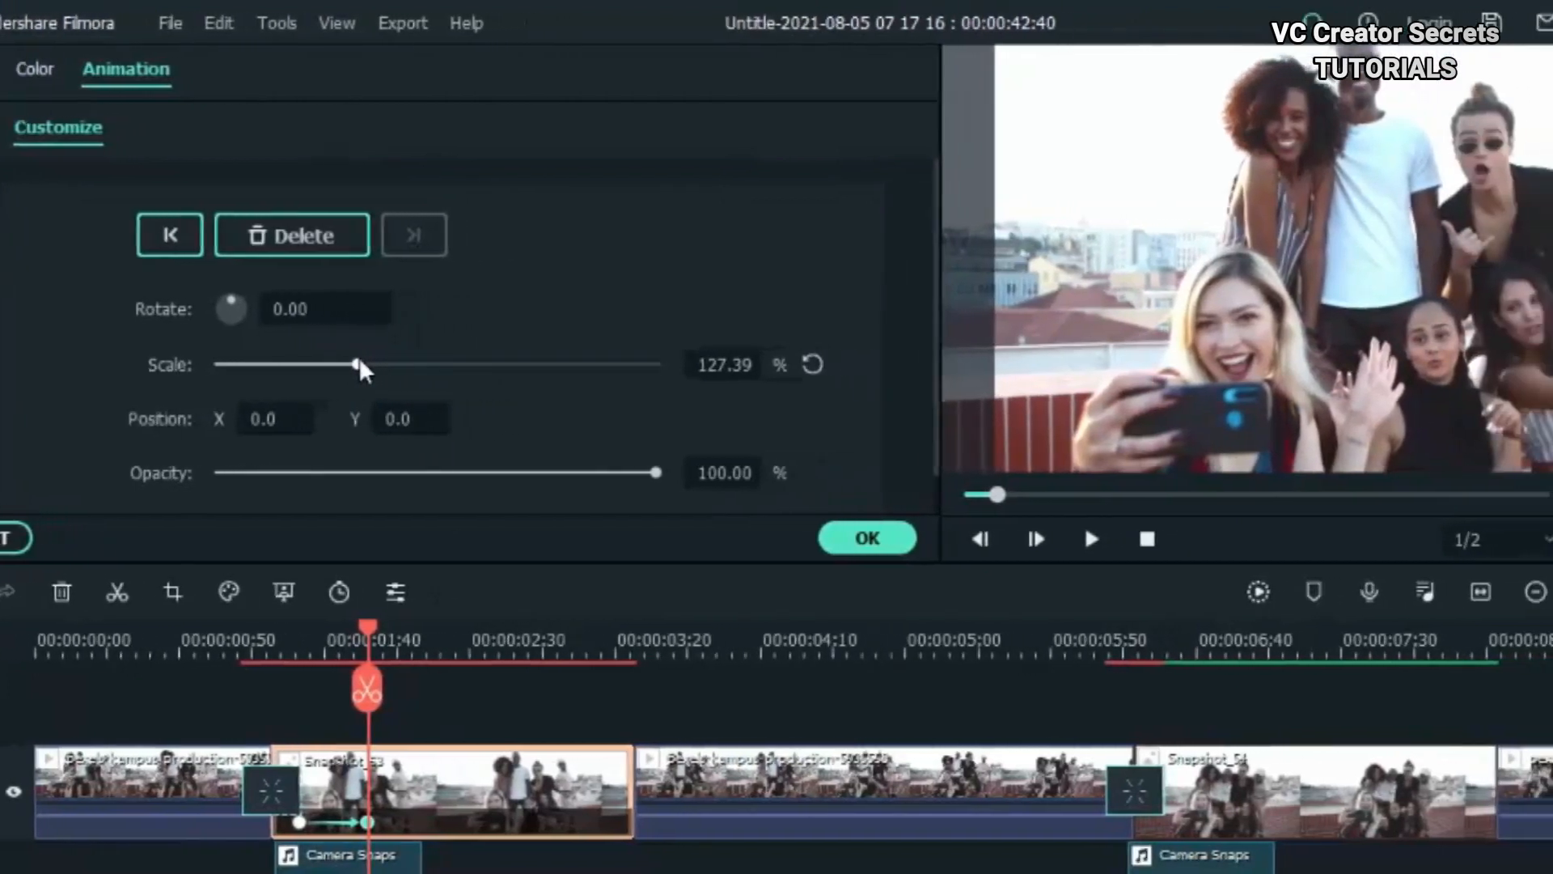
left_click_drag(189, 419, 194, 419)
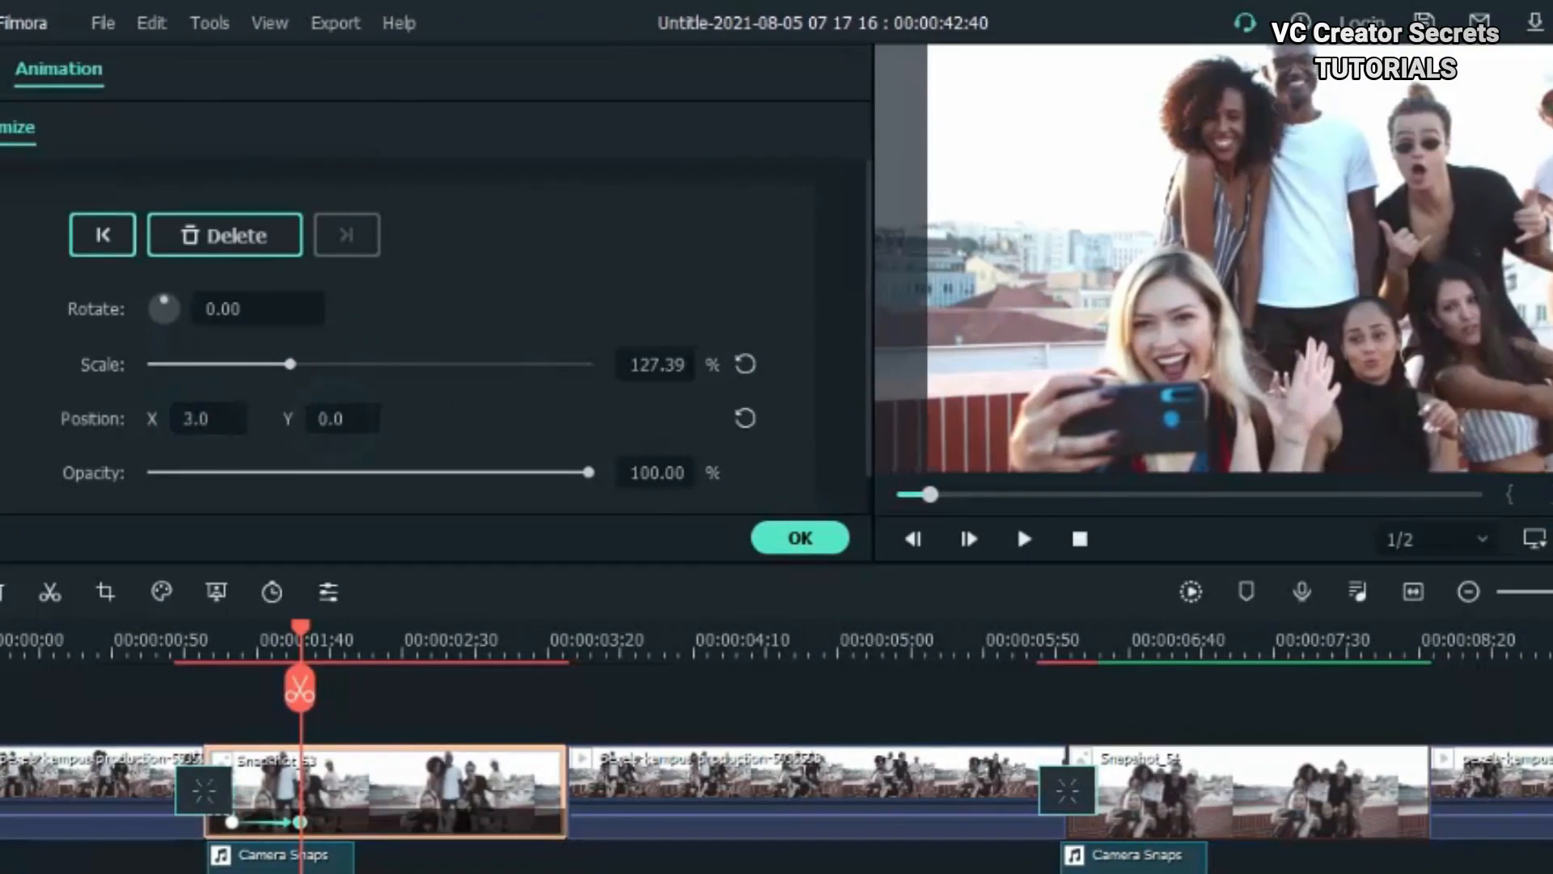
left_click_drag(324, 419, 315, 418)
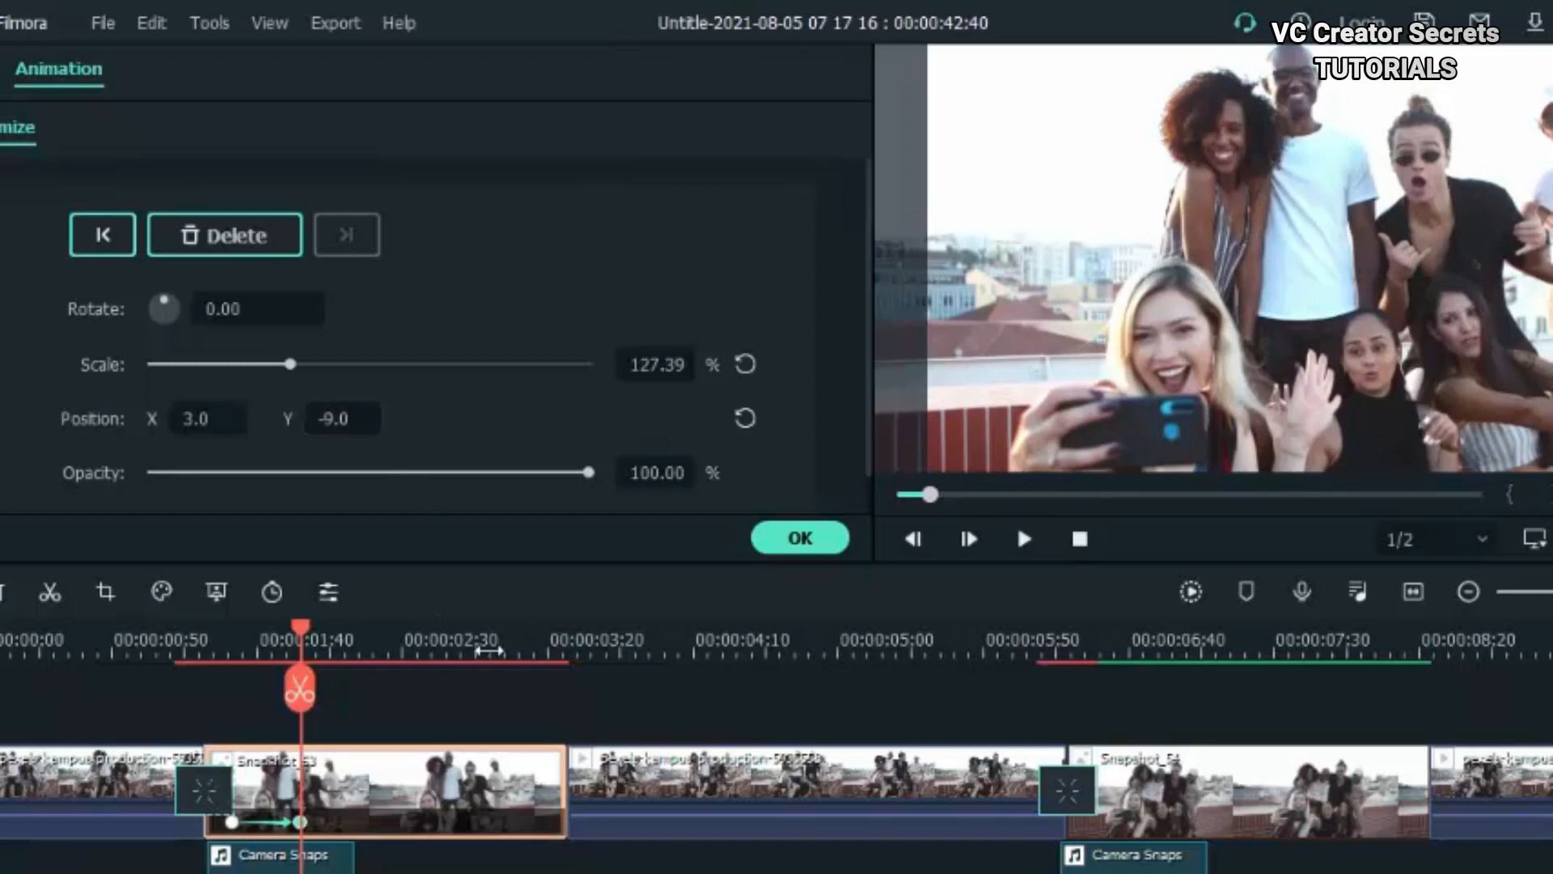
- Near the end of Snapshot_53, reset Scale so the clip returns to 100%
left_click(483, 649)
left_click_drag(486, 638, 495, 638)
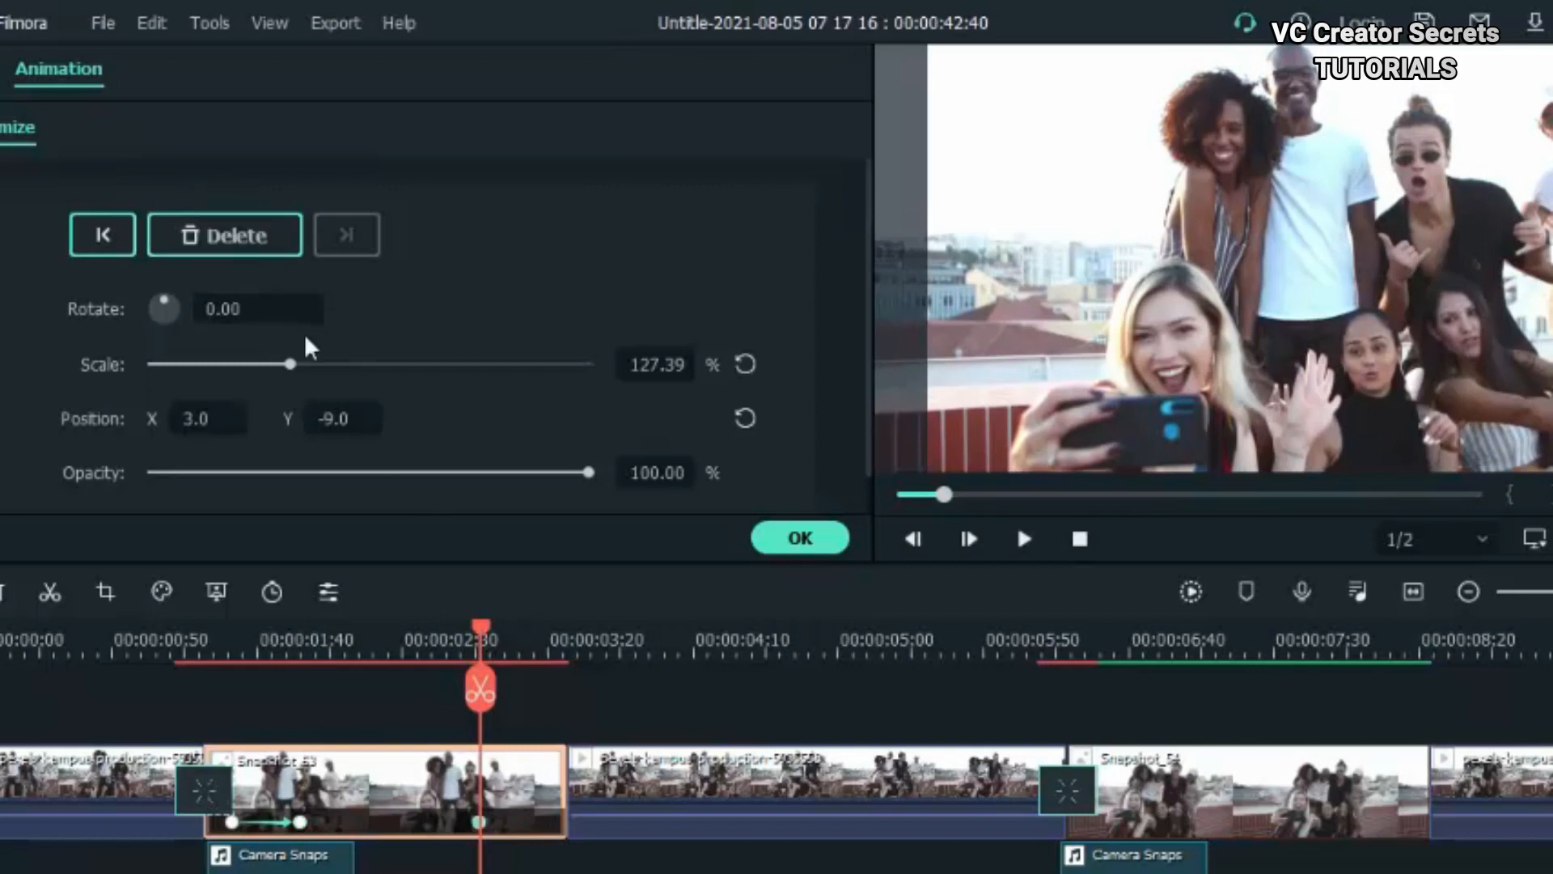
left_click(542, 640)
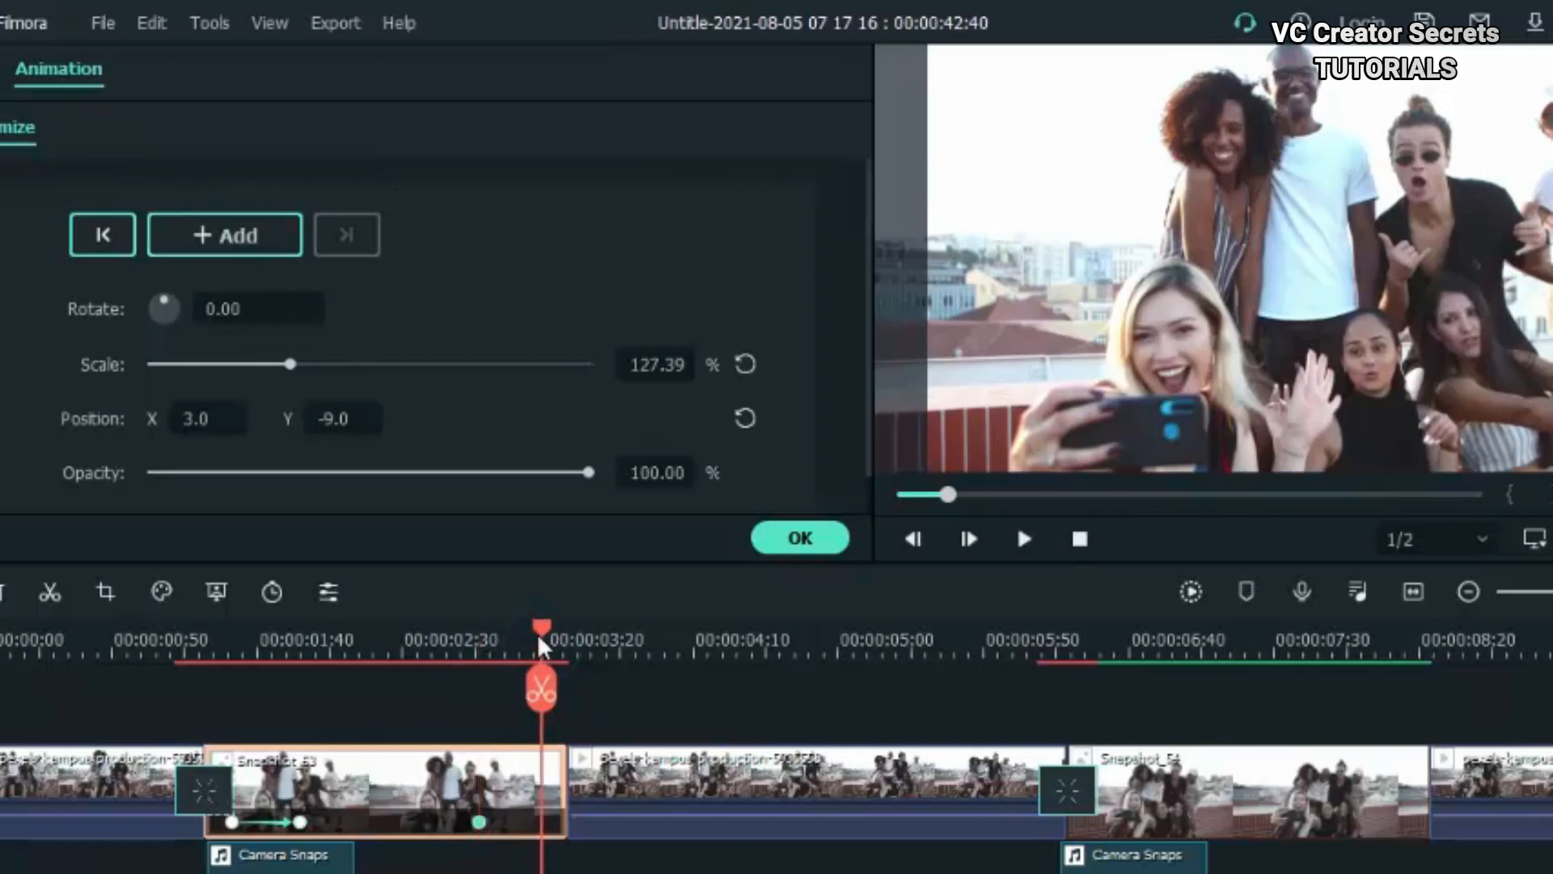
left_click(745, 364)
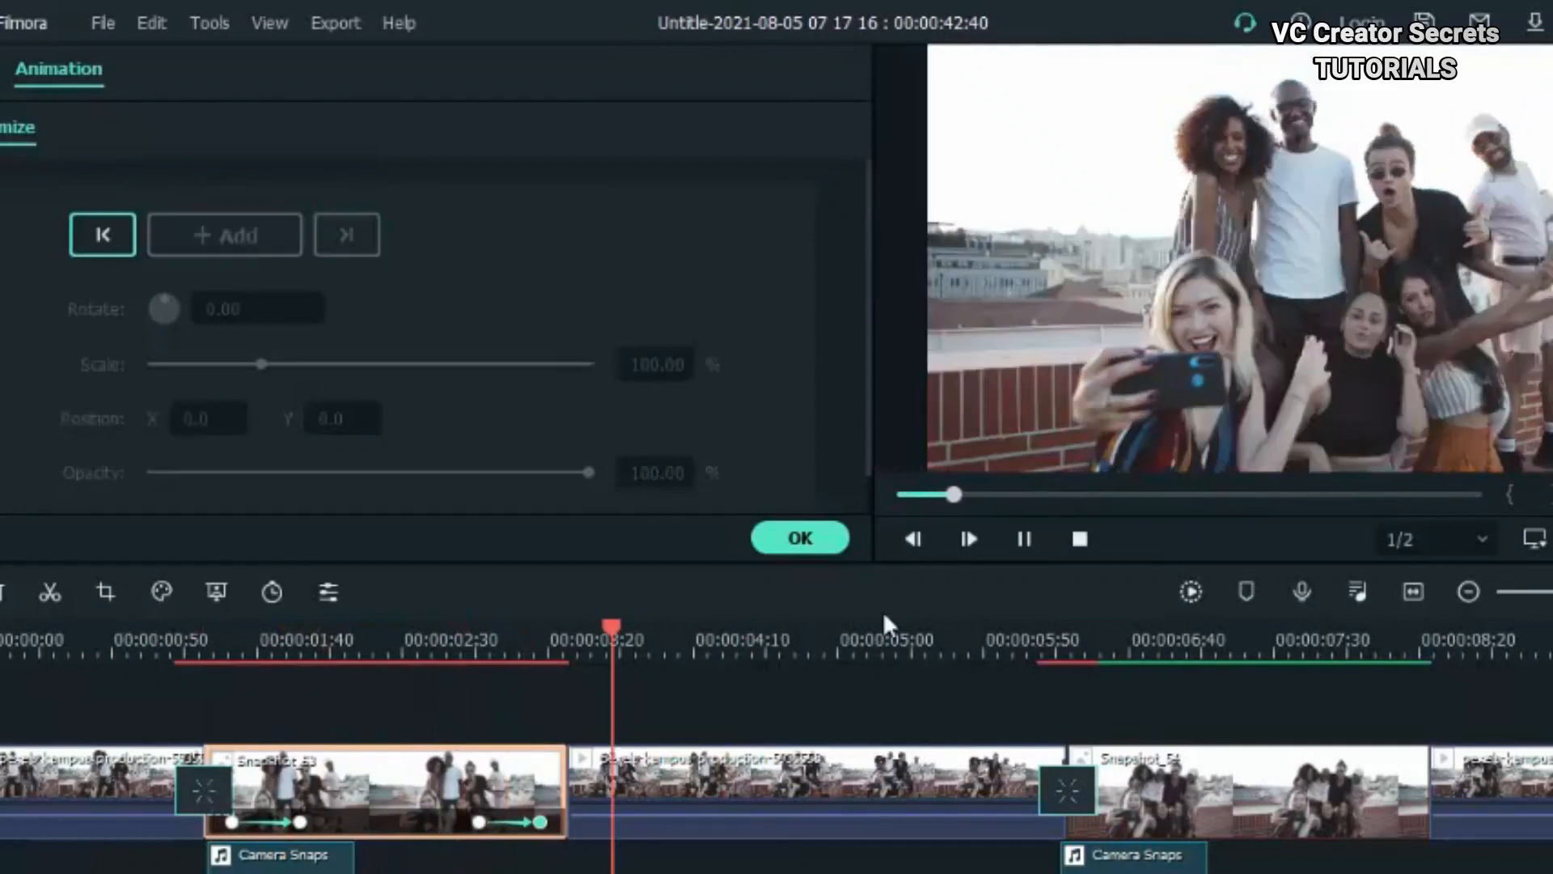
- Give Snapshot_54 a starting keyframe and zoom it in to about 136% shortly after its start
left_click(1023, 538)
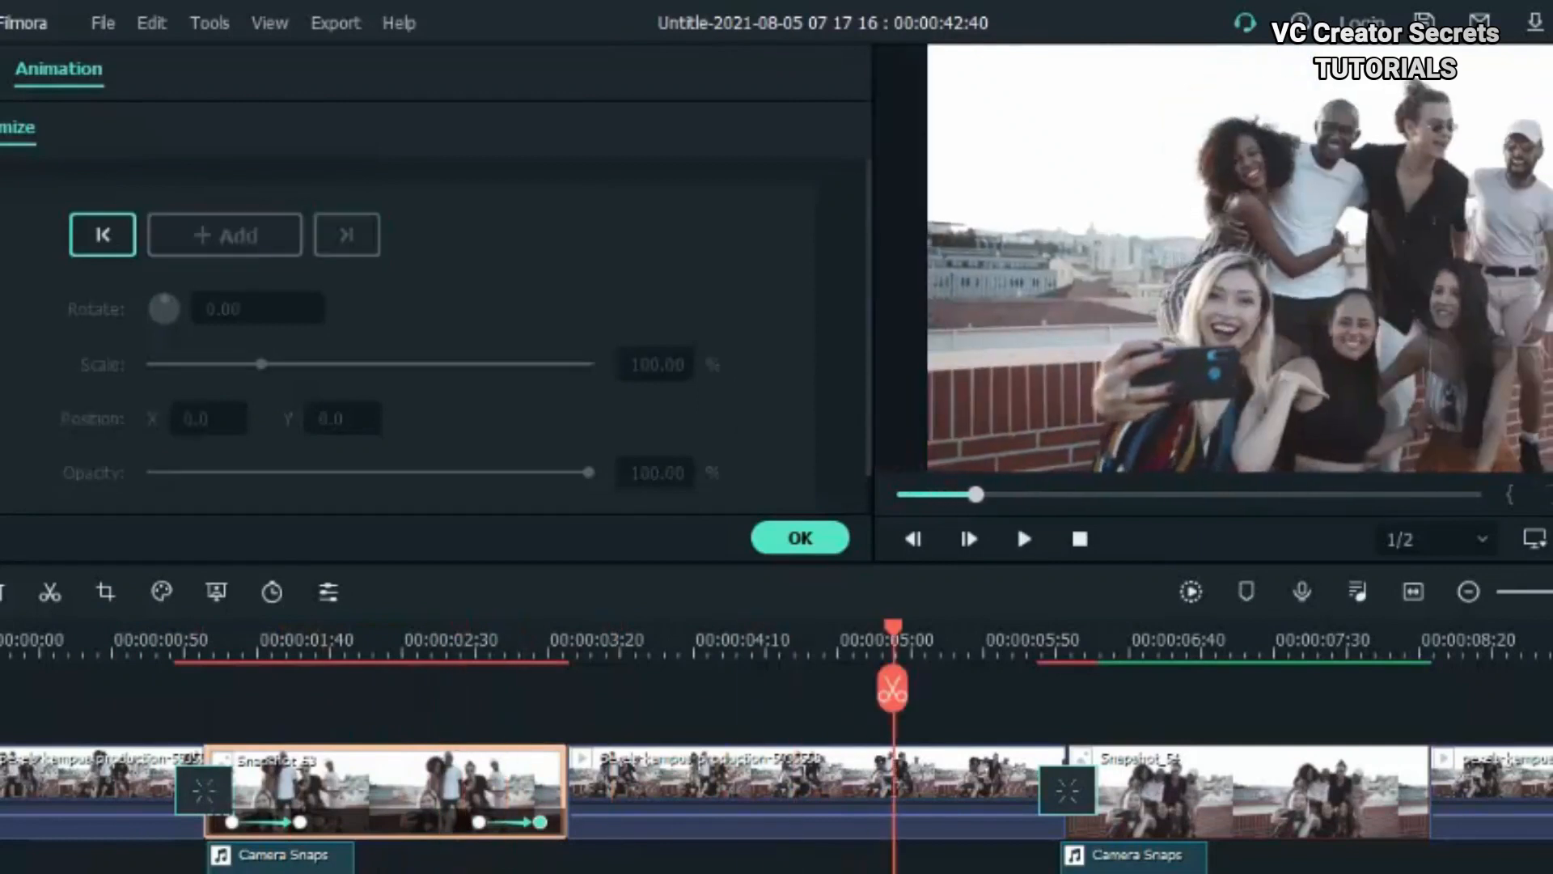
scroll(776, 777, "down", 5)
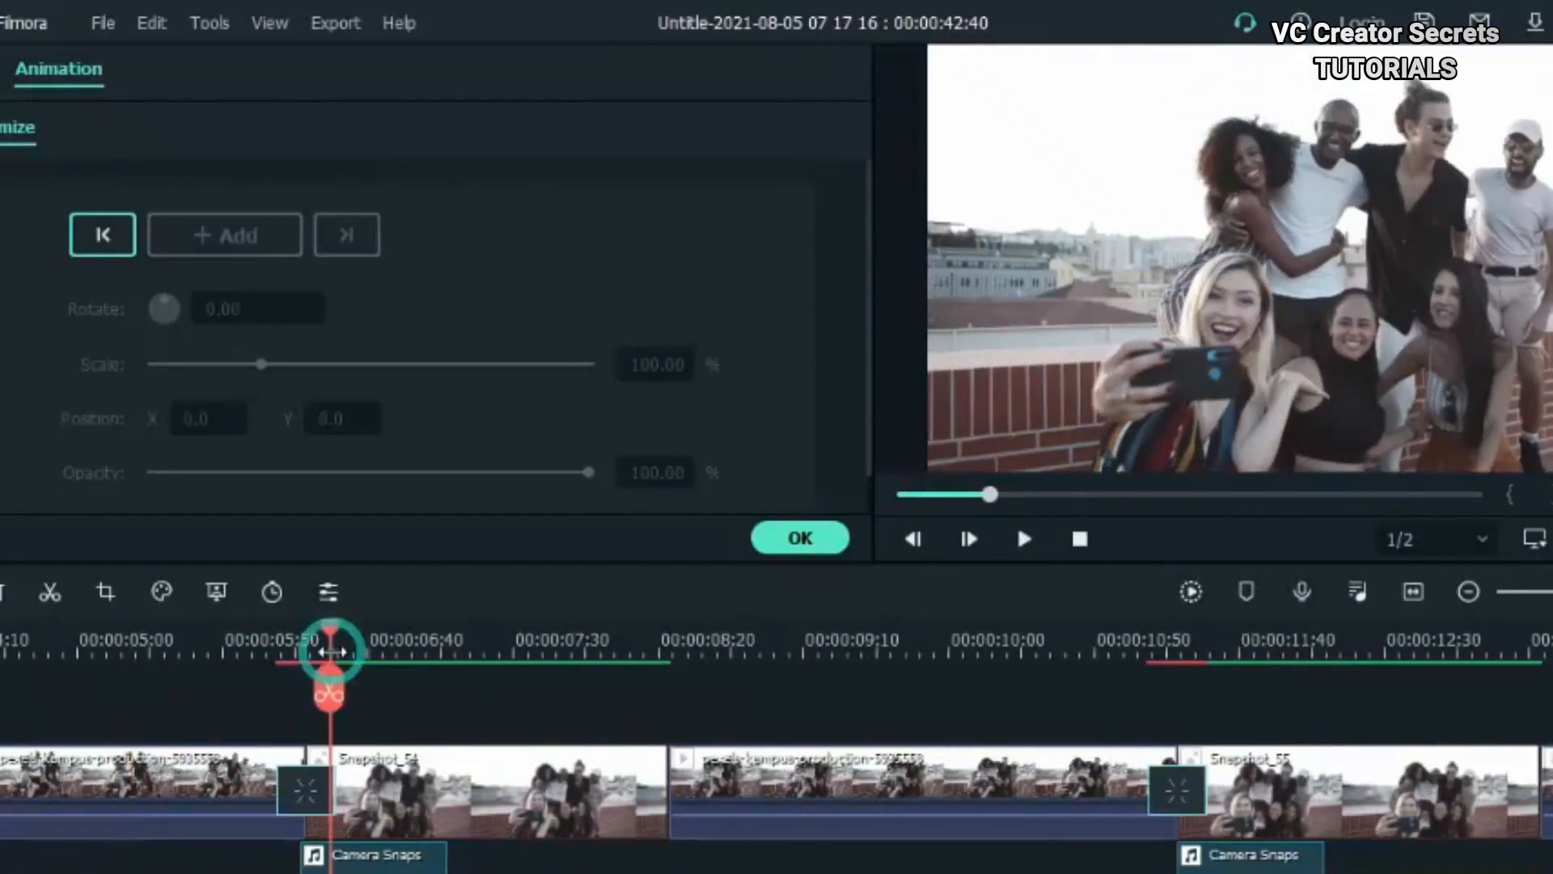
left_click_drag(331, 632, 338, 632)
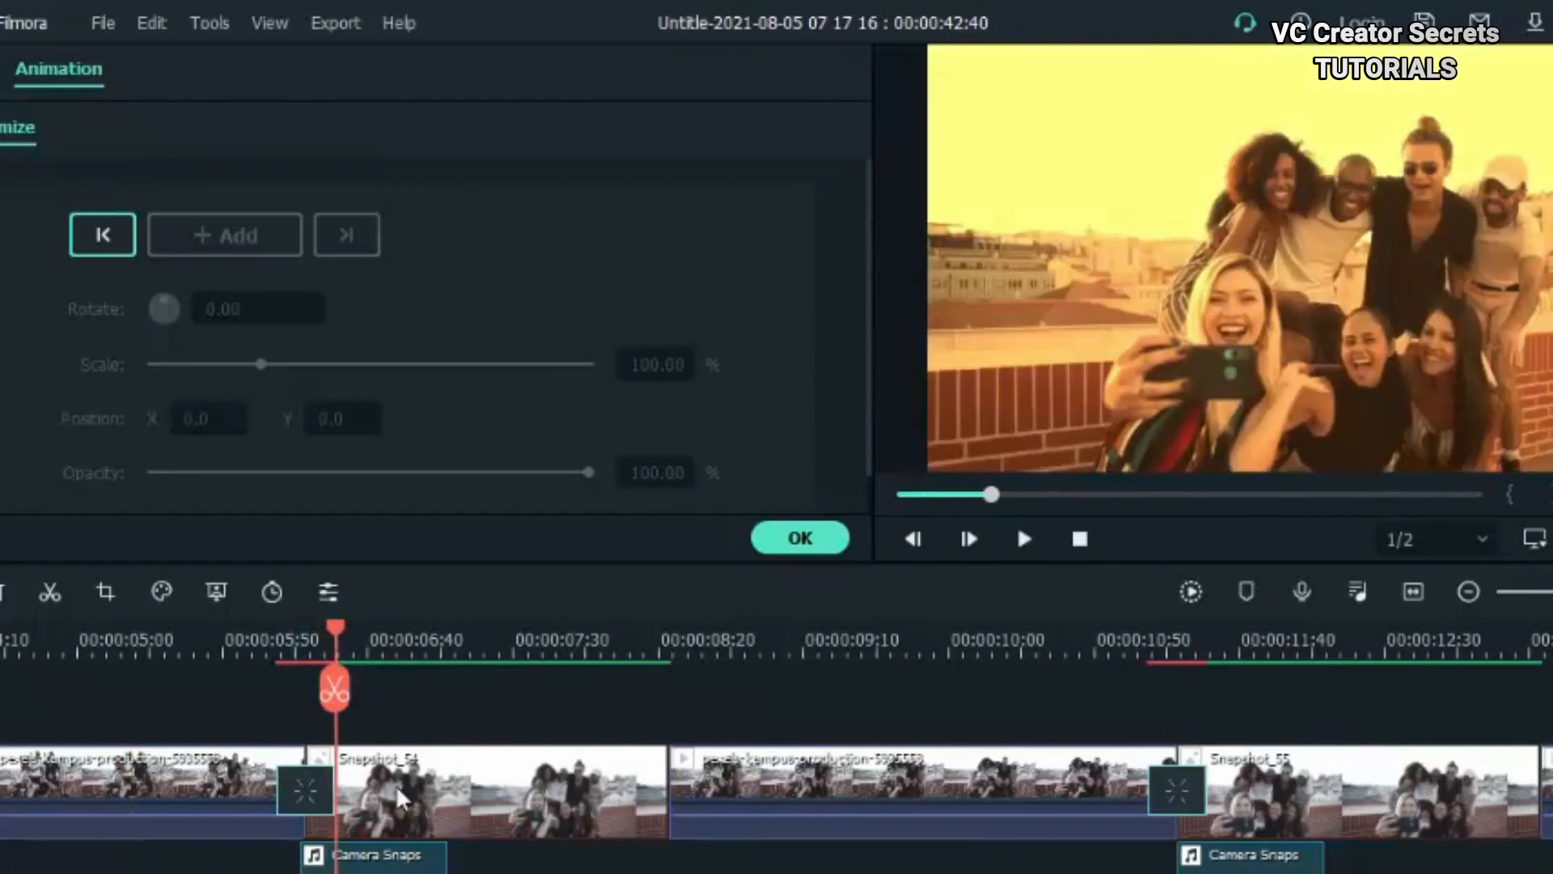
left_click(403, 795)
left_click(239, 236)
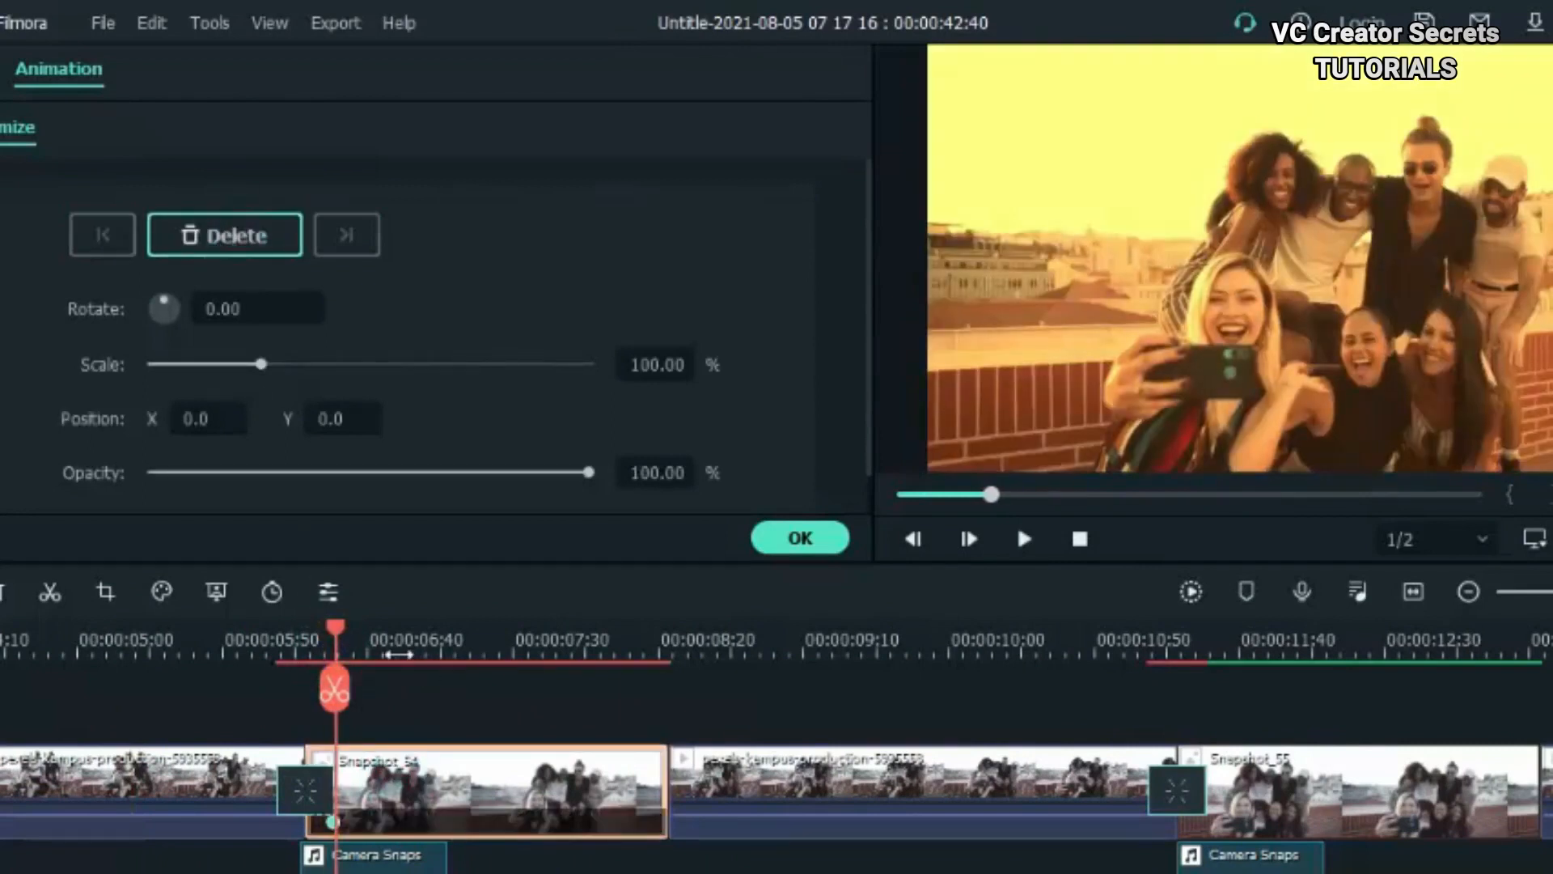
left_click_drag(337, 631, 391, 656)
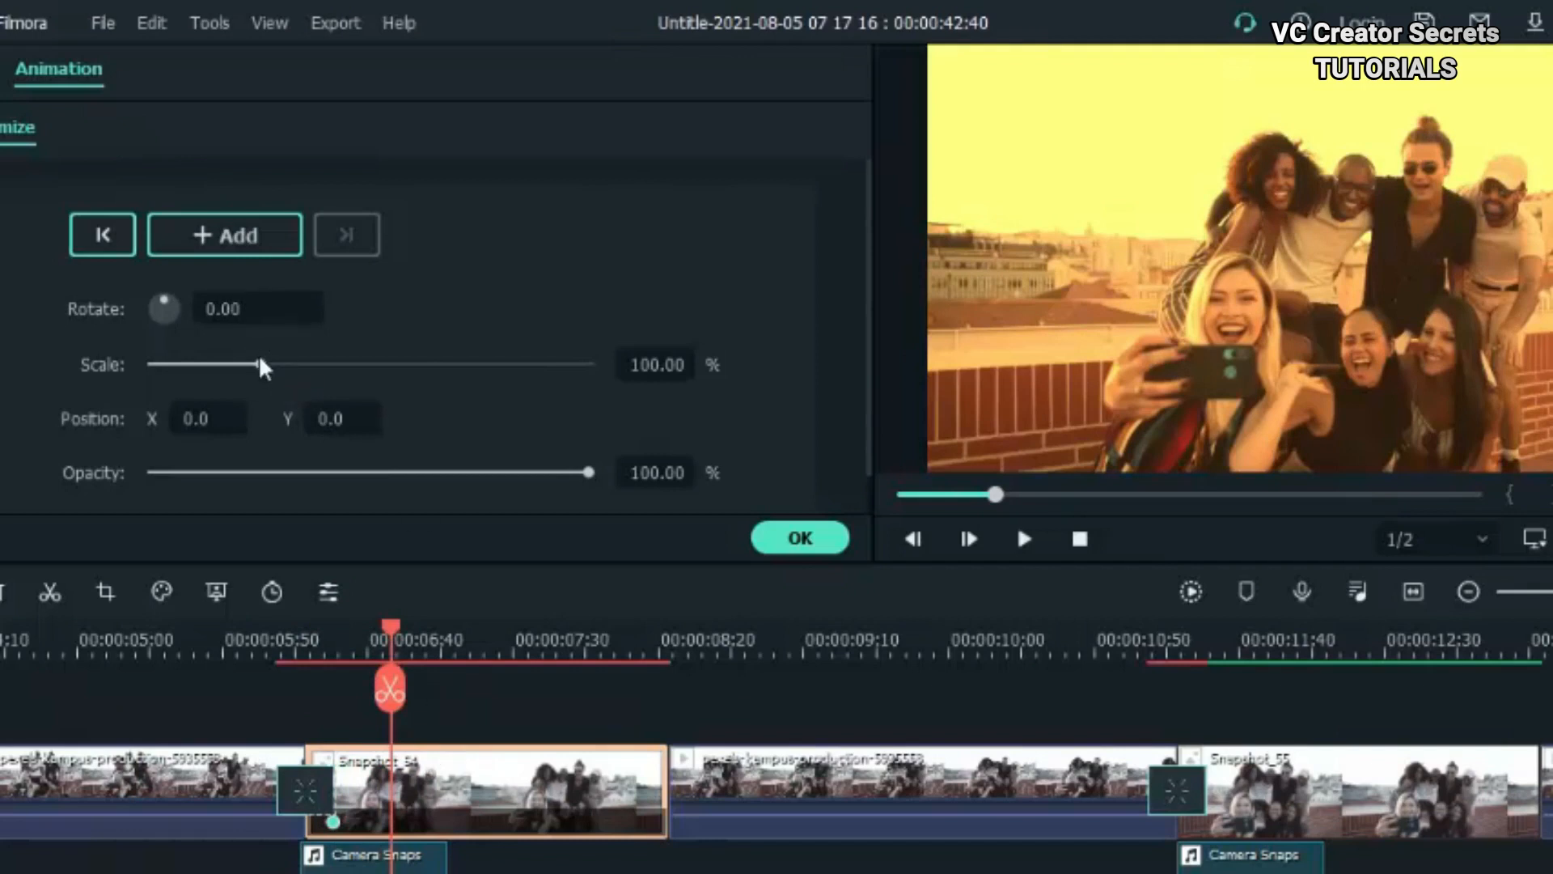
left_click_drag(264, 365, 294, 365)
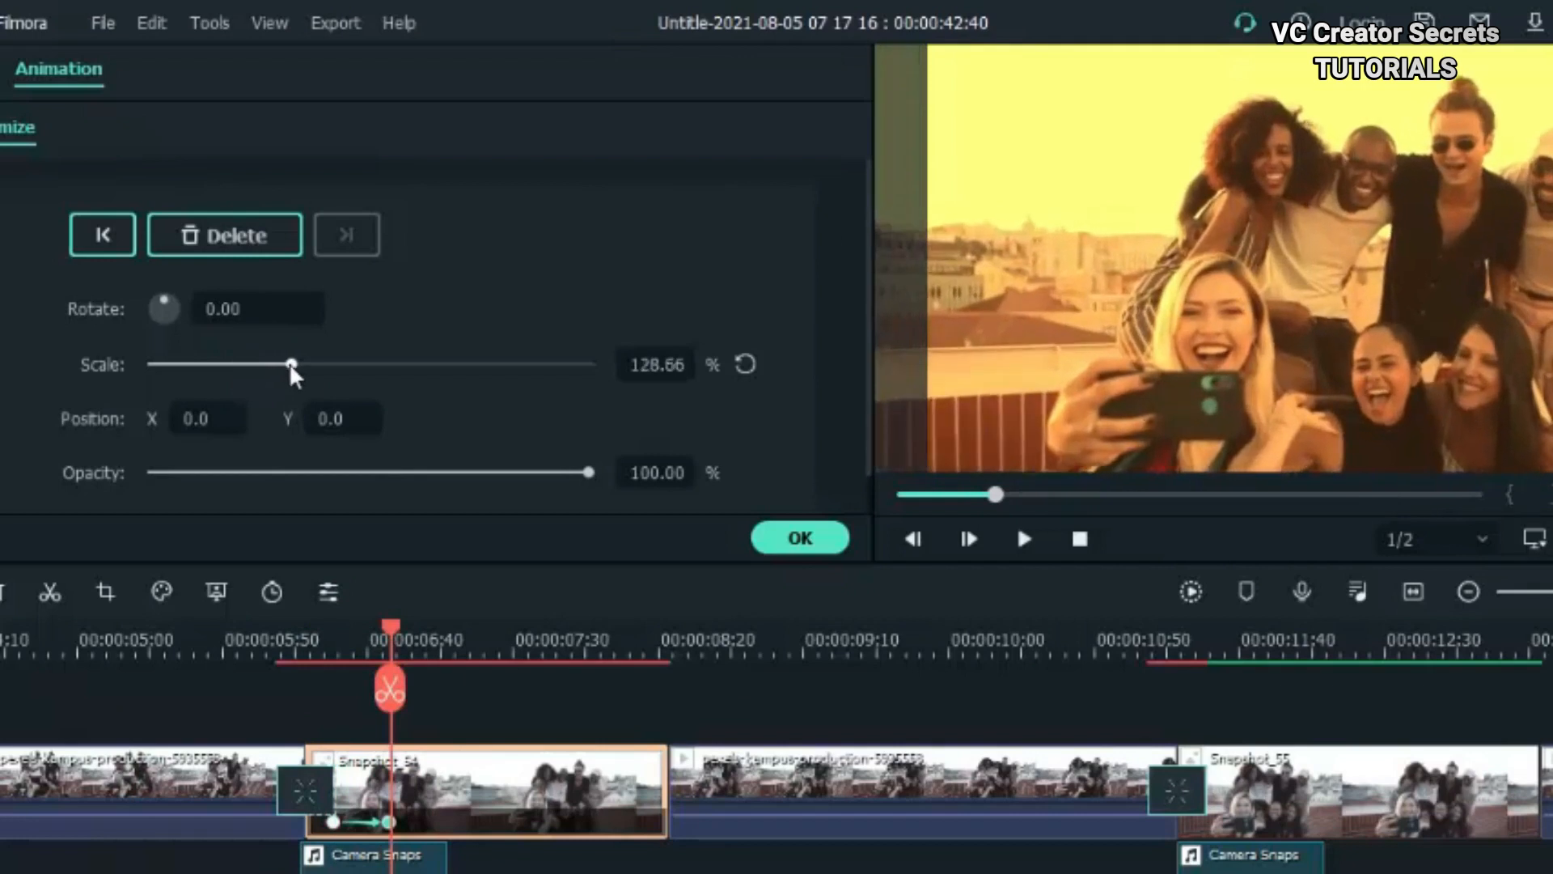
left_click_drag(294, 366, 304, 365)
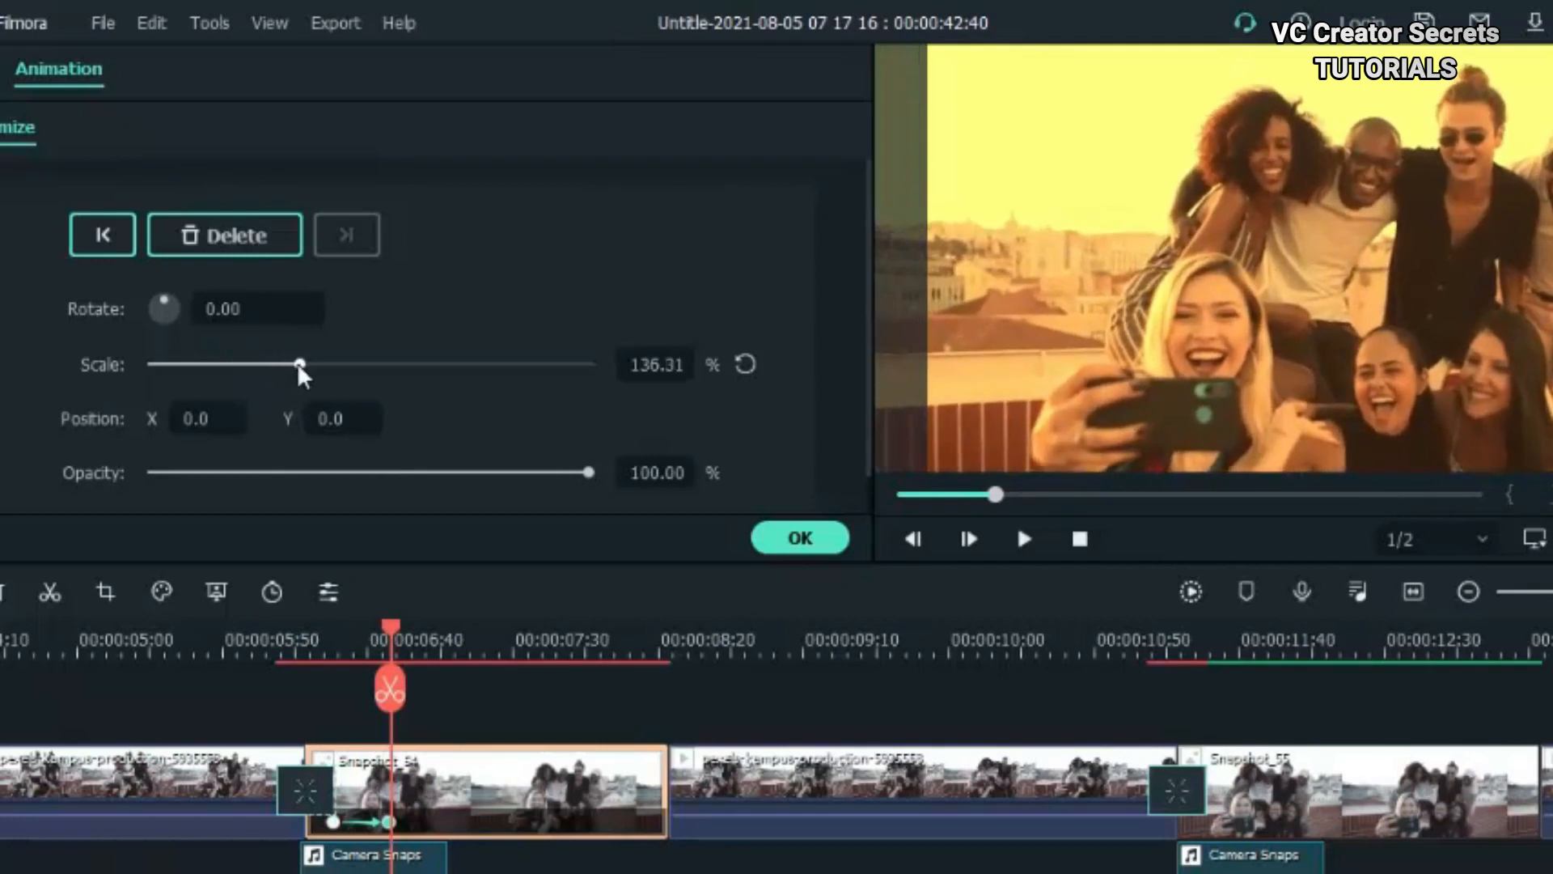
- Reset Snapshot_54's Scale to 100% near its end and play the clip to check the zoom
left_click(554, 644)
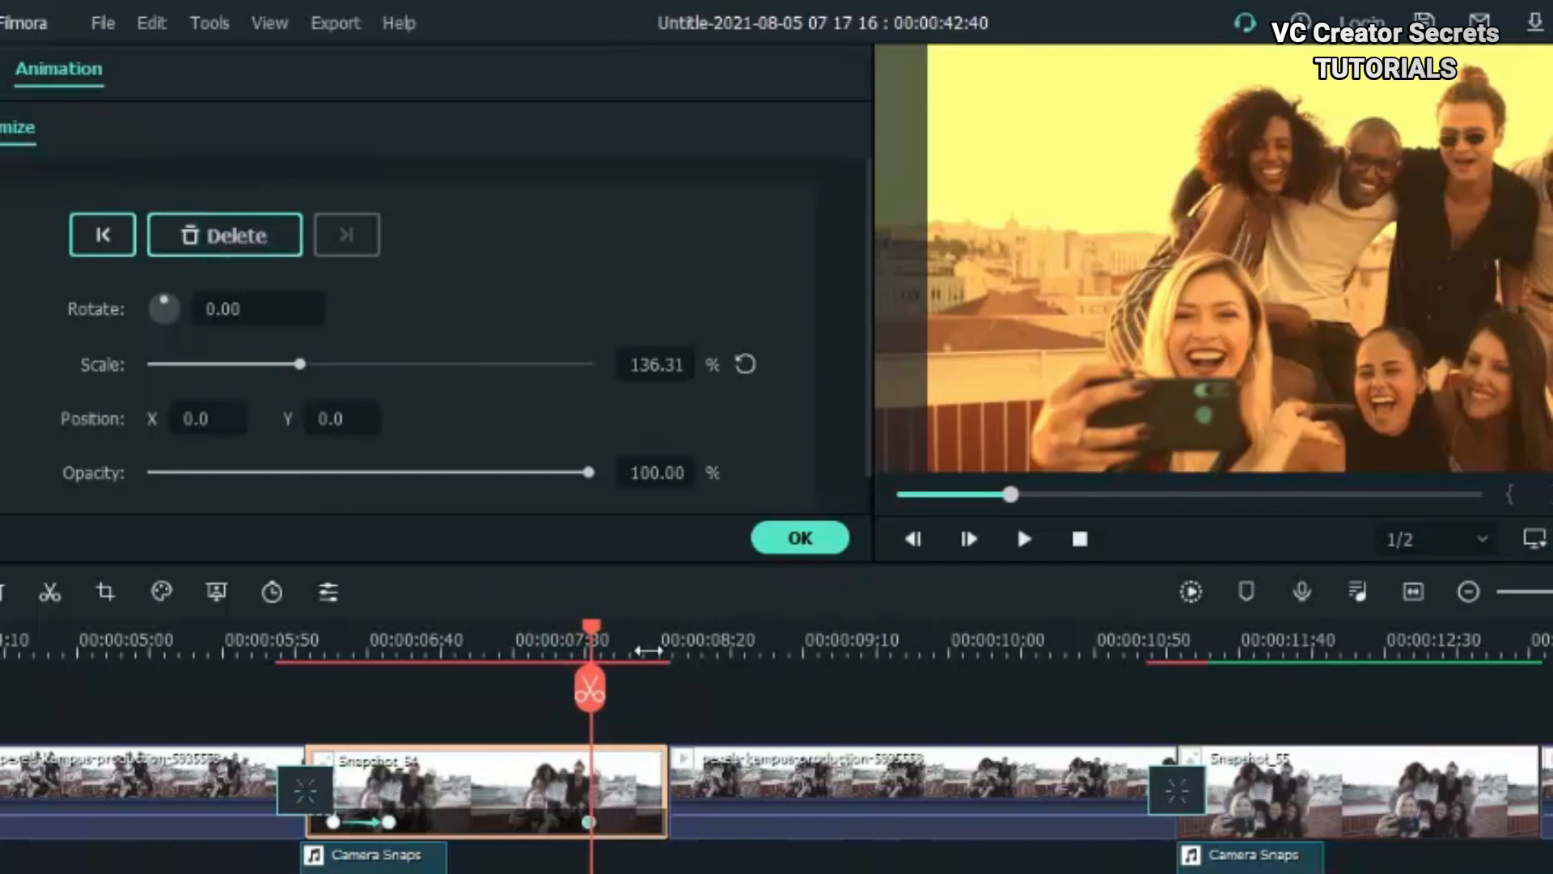
left_click(648, 653)
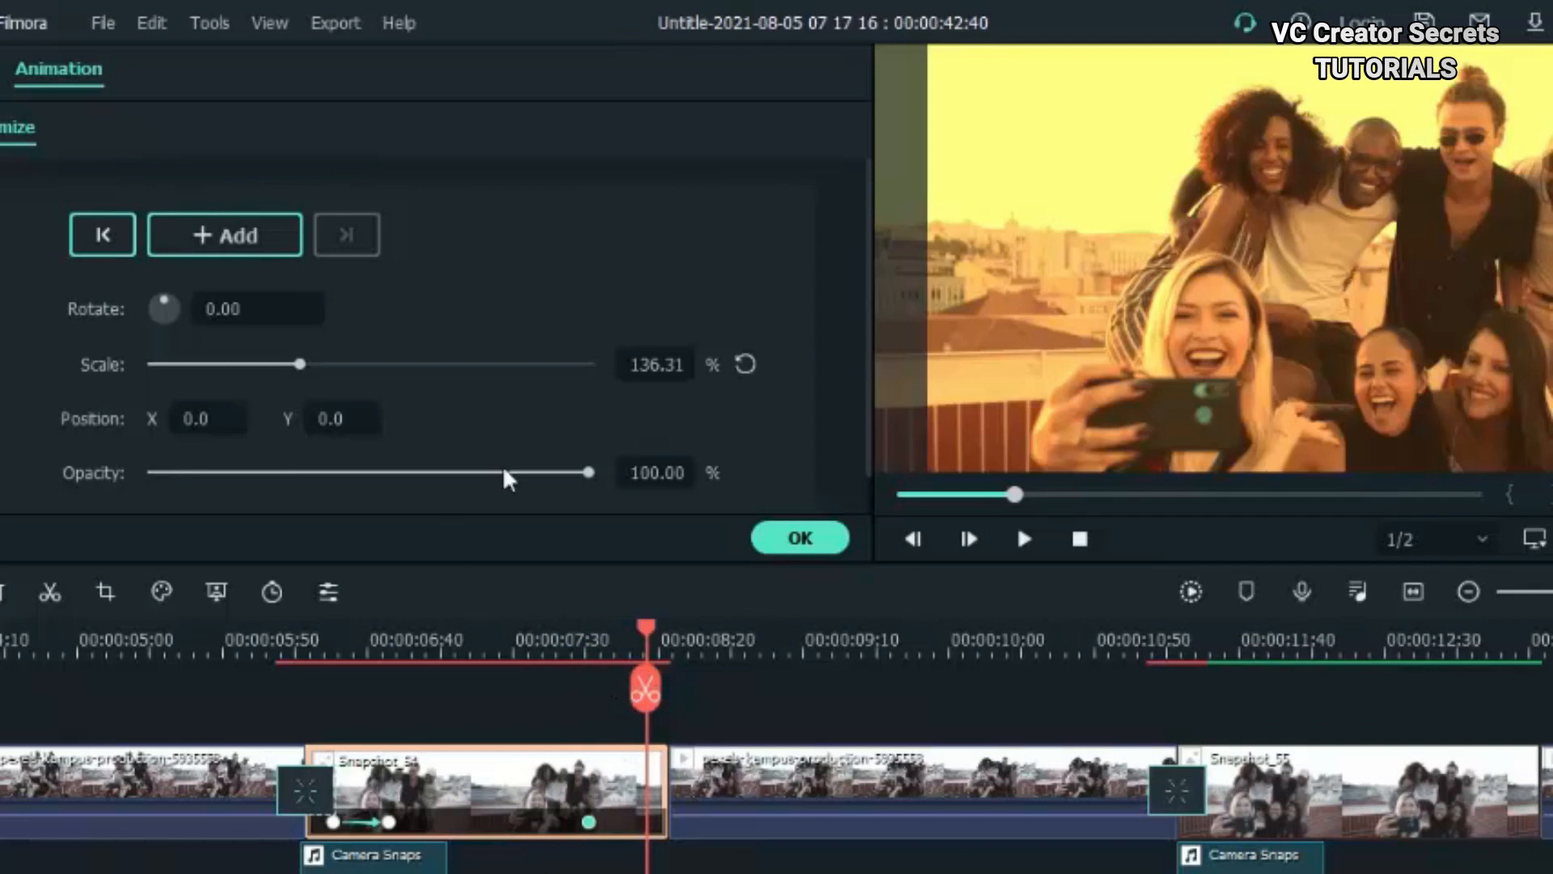
left_click(744, 364)
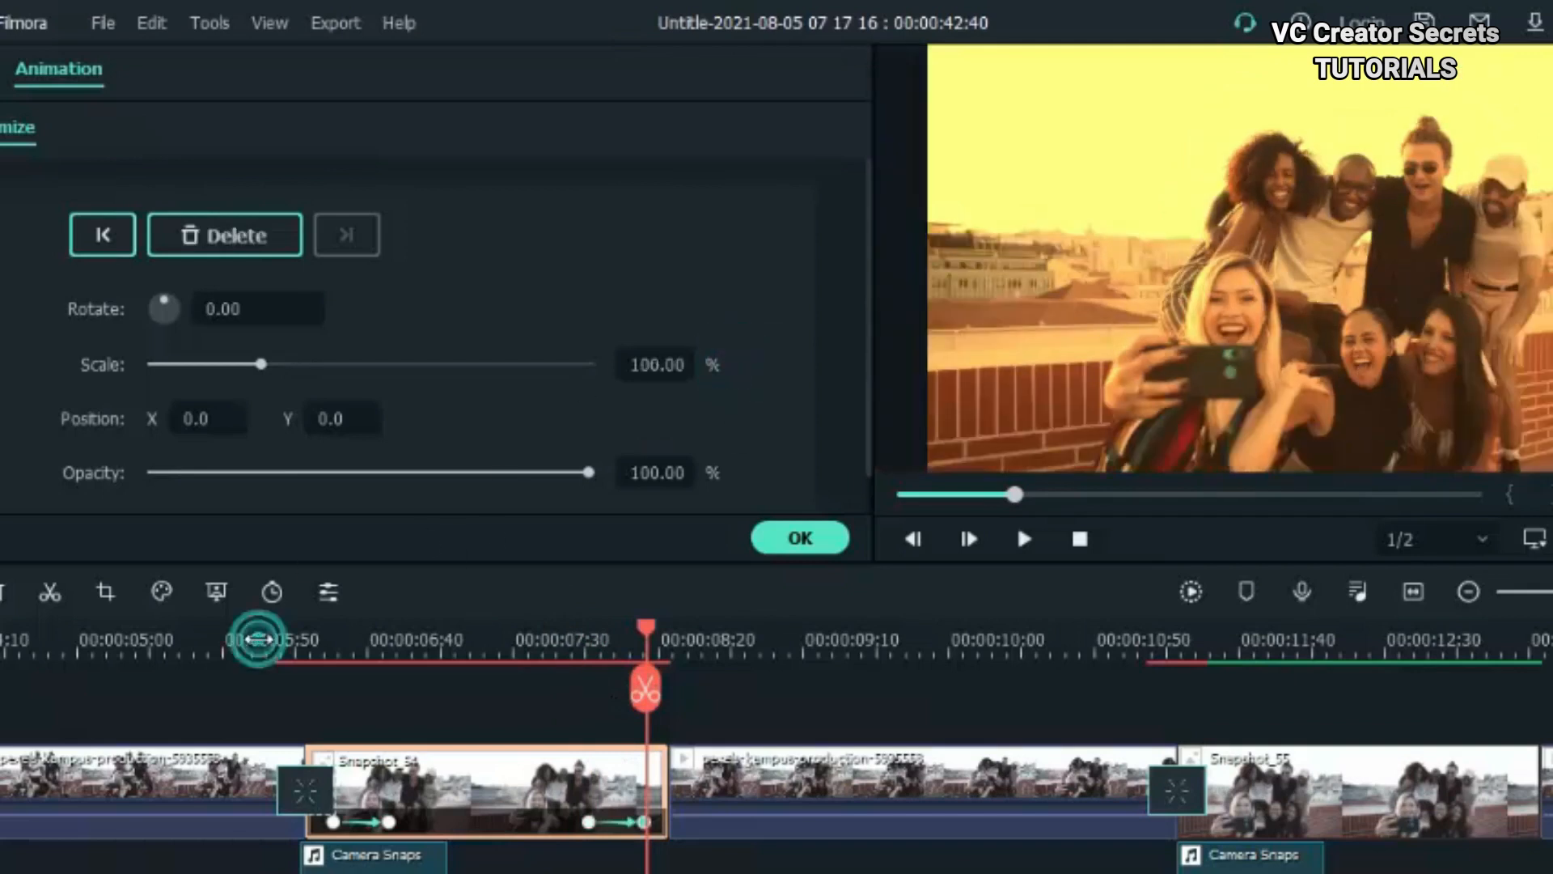
left_click(258, 640)
key("space")
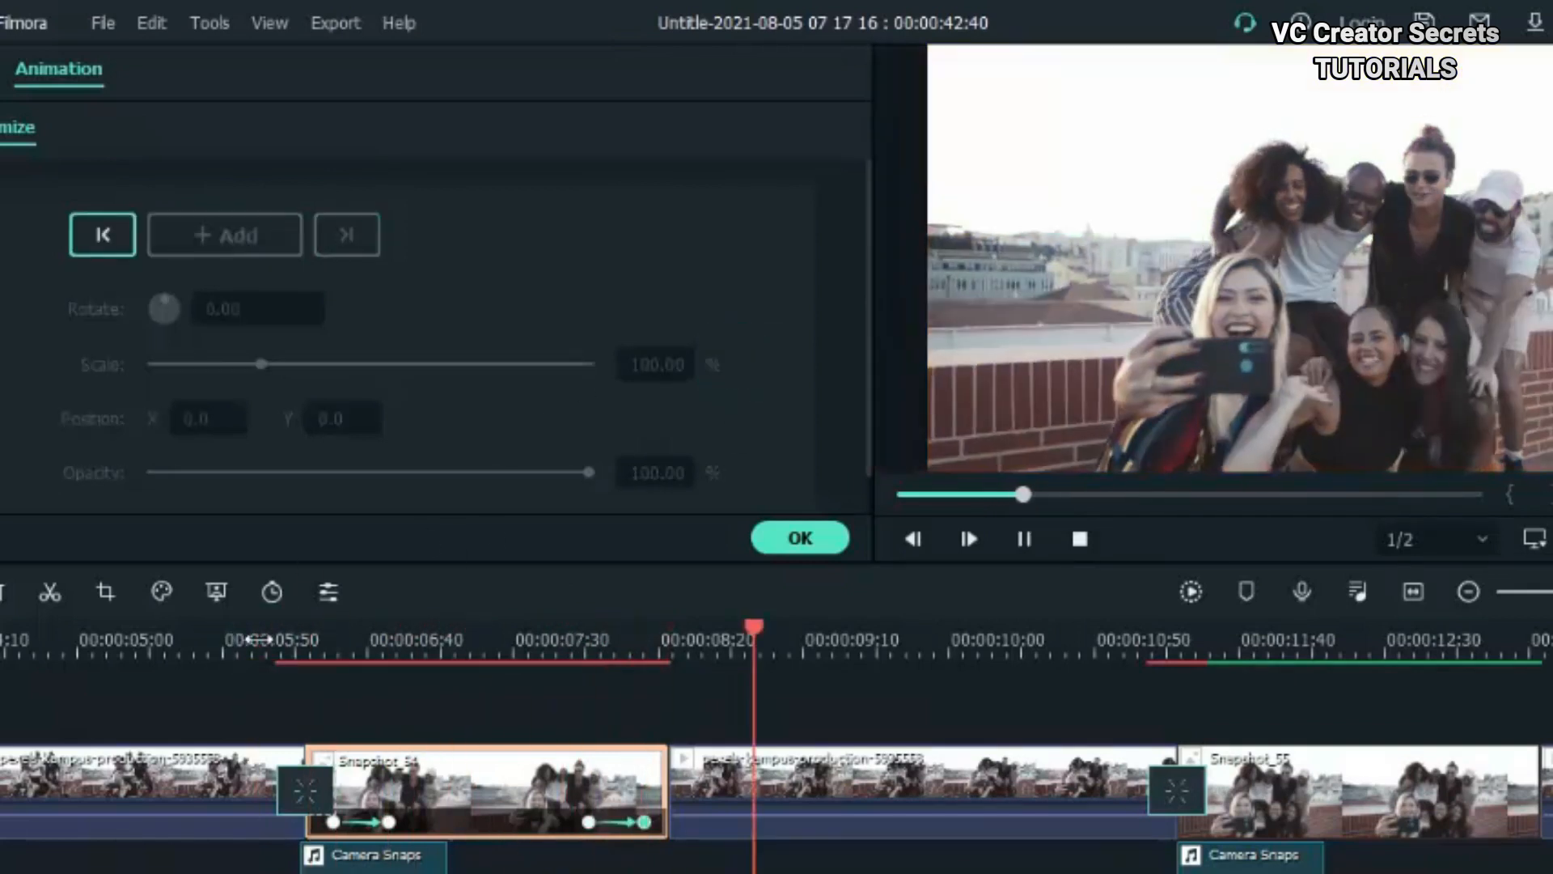
- Give Snapshot_55 a starting keyframe and begin zooming it in to about 113% after its start
key("space")
scroll(584, 735, "down", 3)
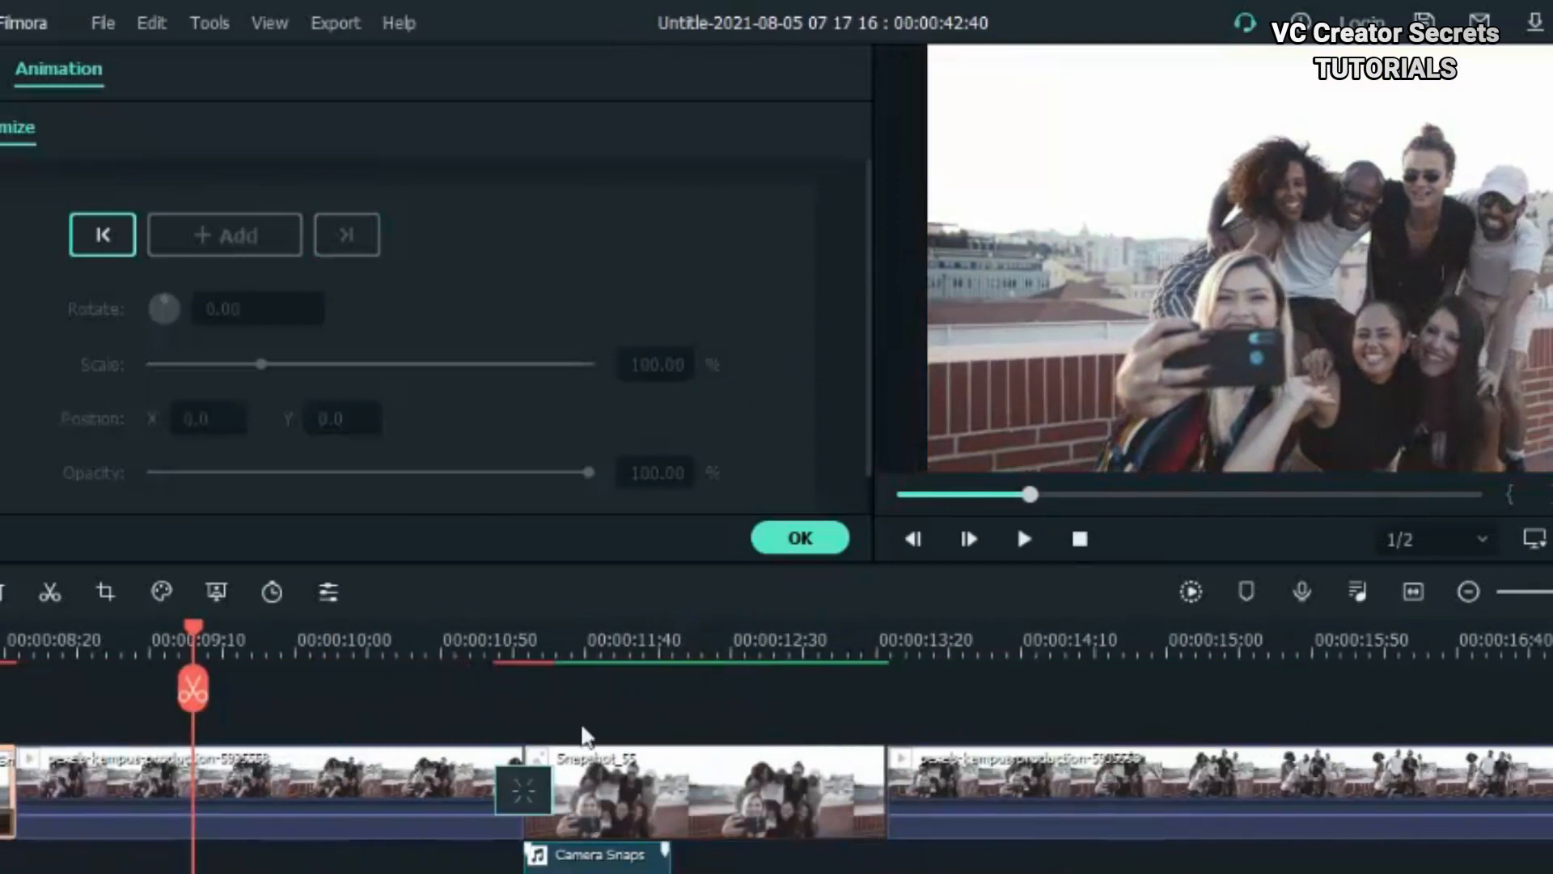
left_click(553, 643)
left_click(628, 789)
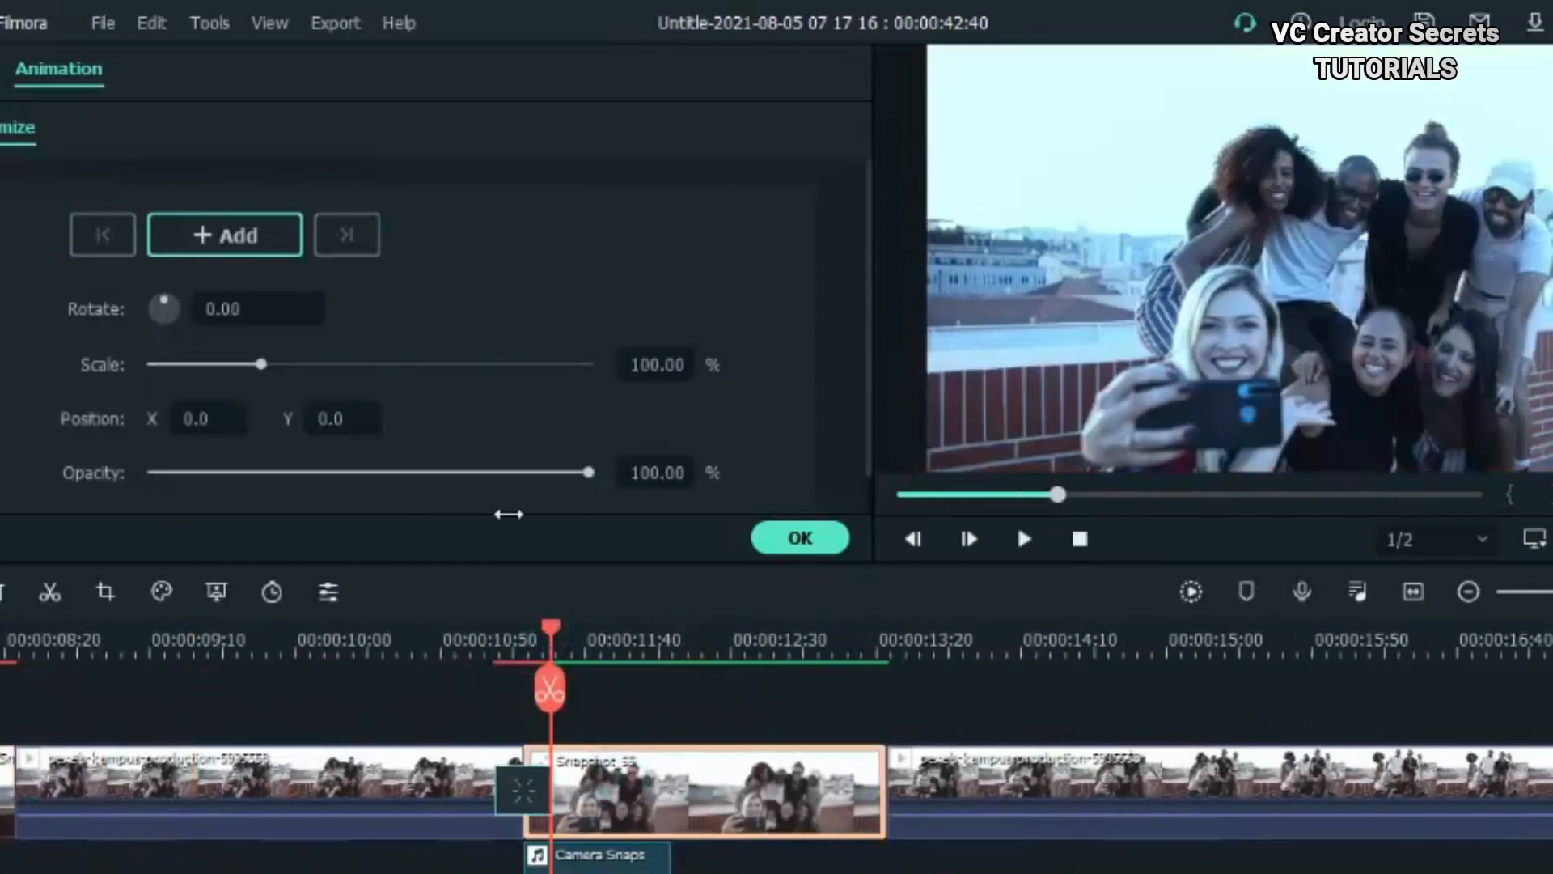
left_click(253, 238)
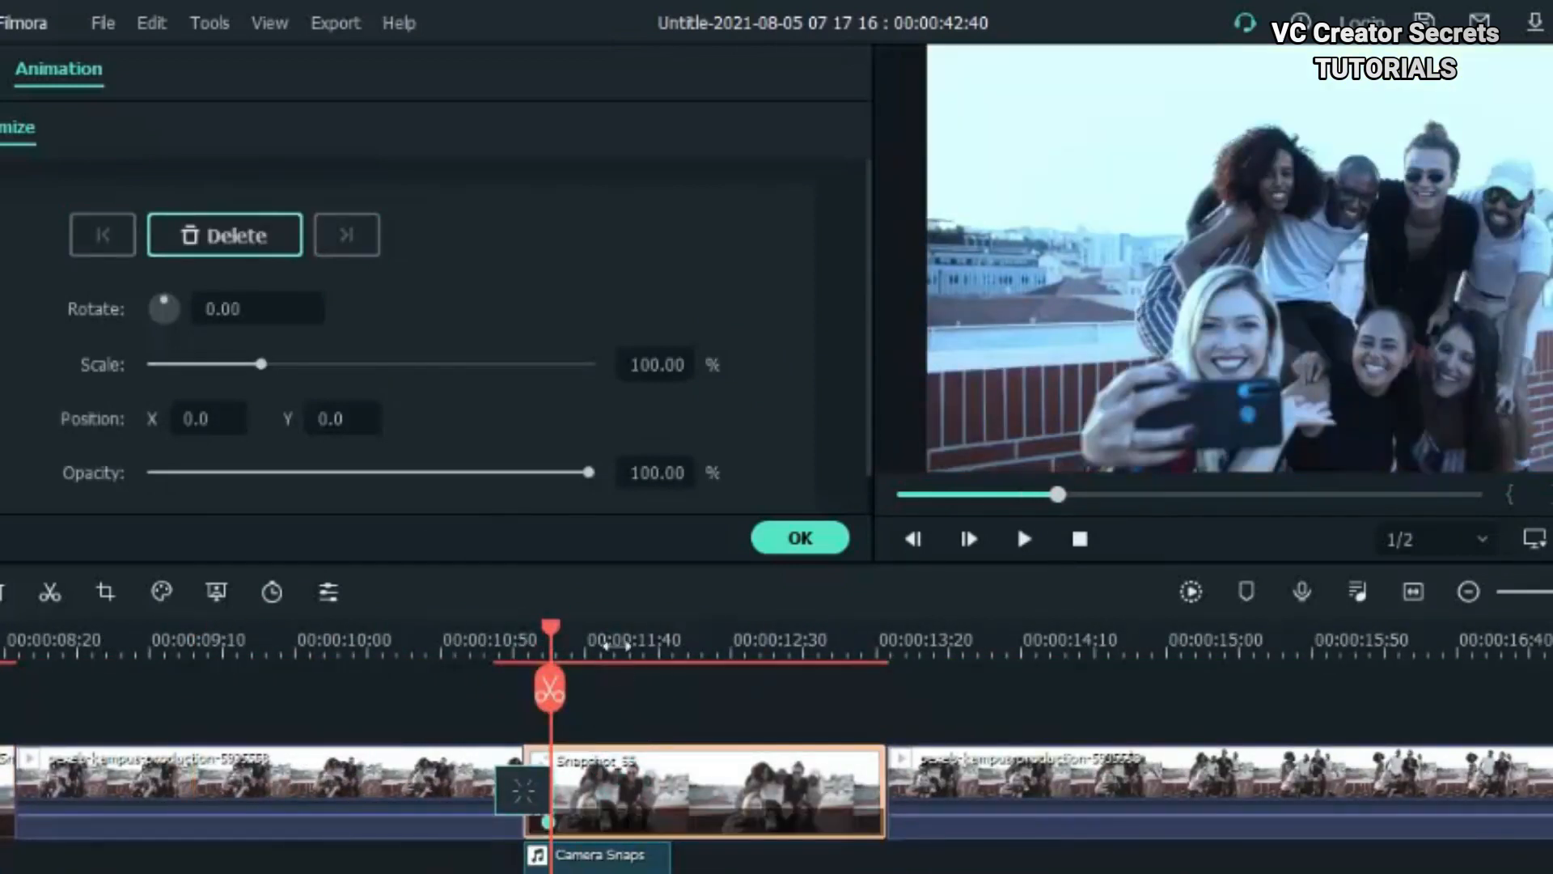
left_click(617, 644)
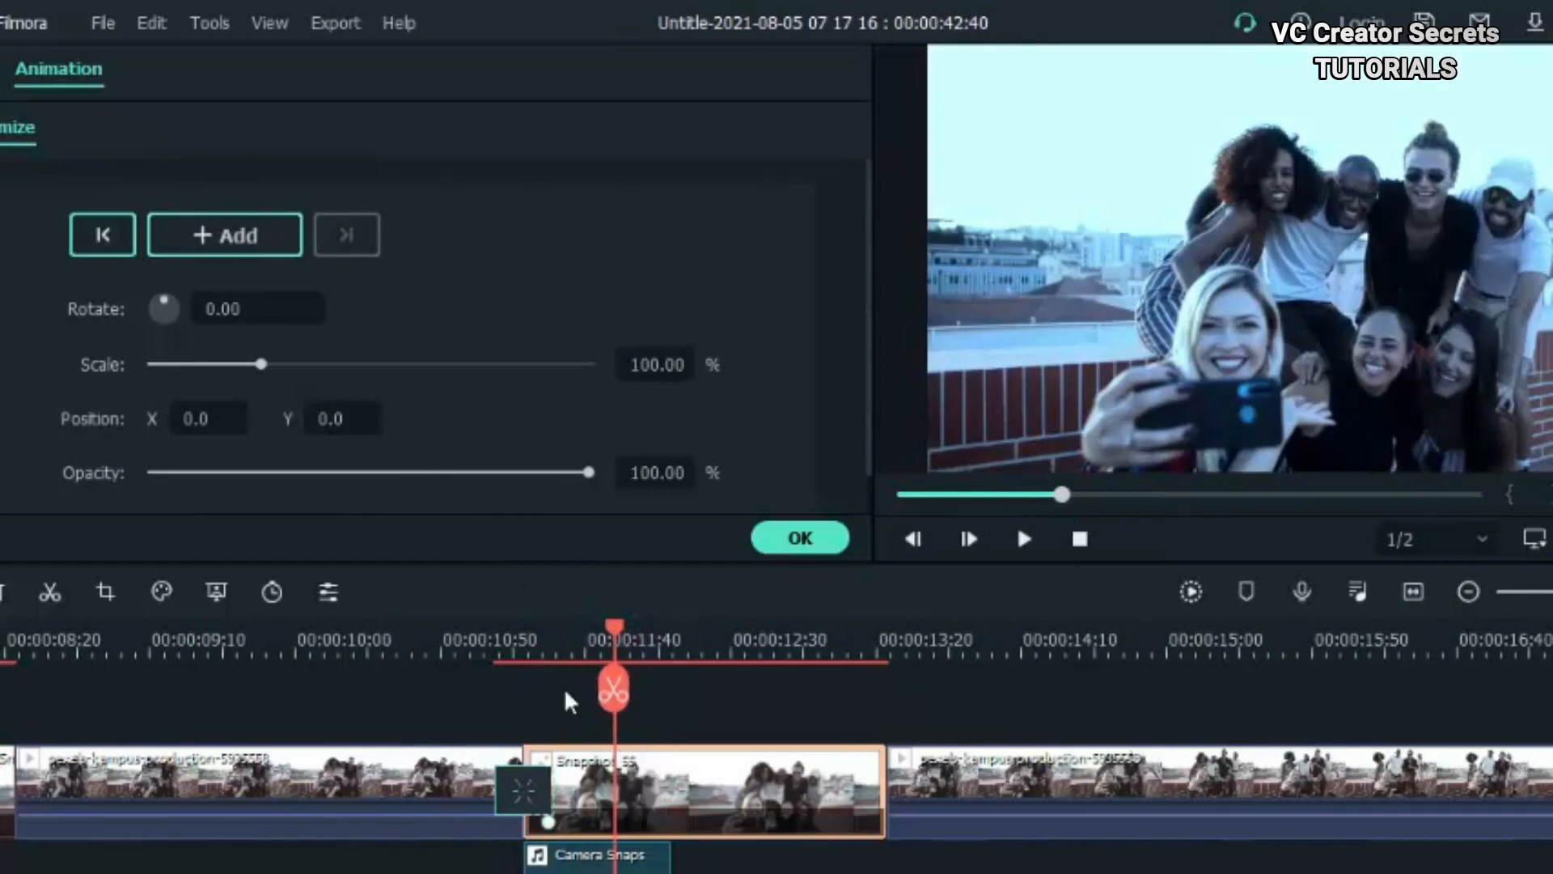
left_click_drag(263, 366, 277, 366)
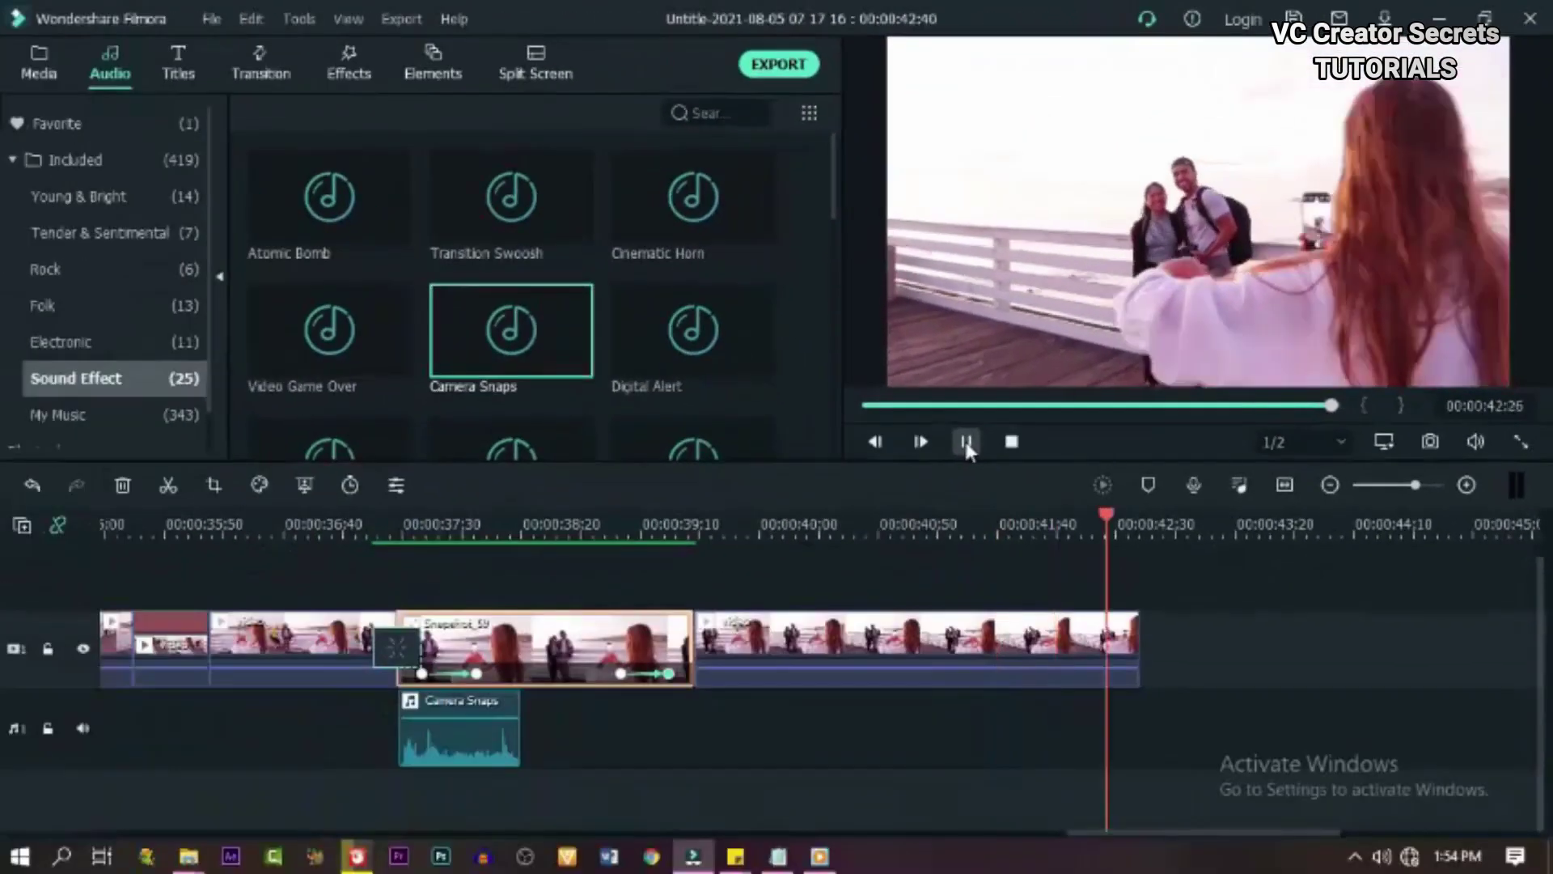
- Pause the preview and fit the whole project in the timeline view
left_click(968, 445)
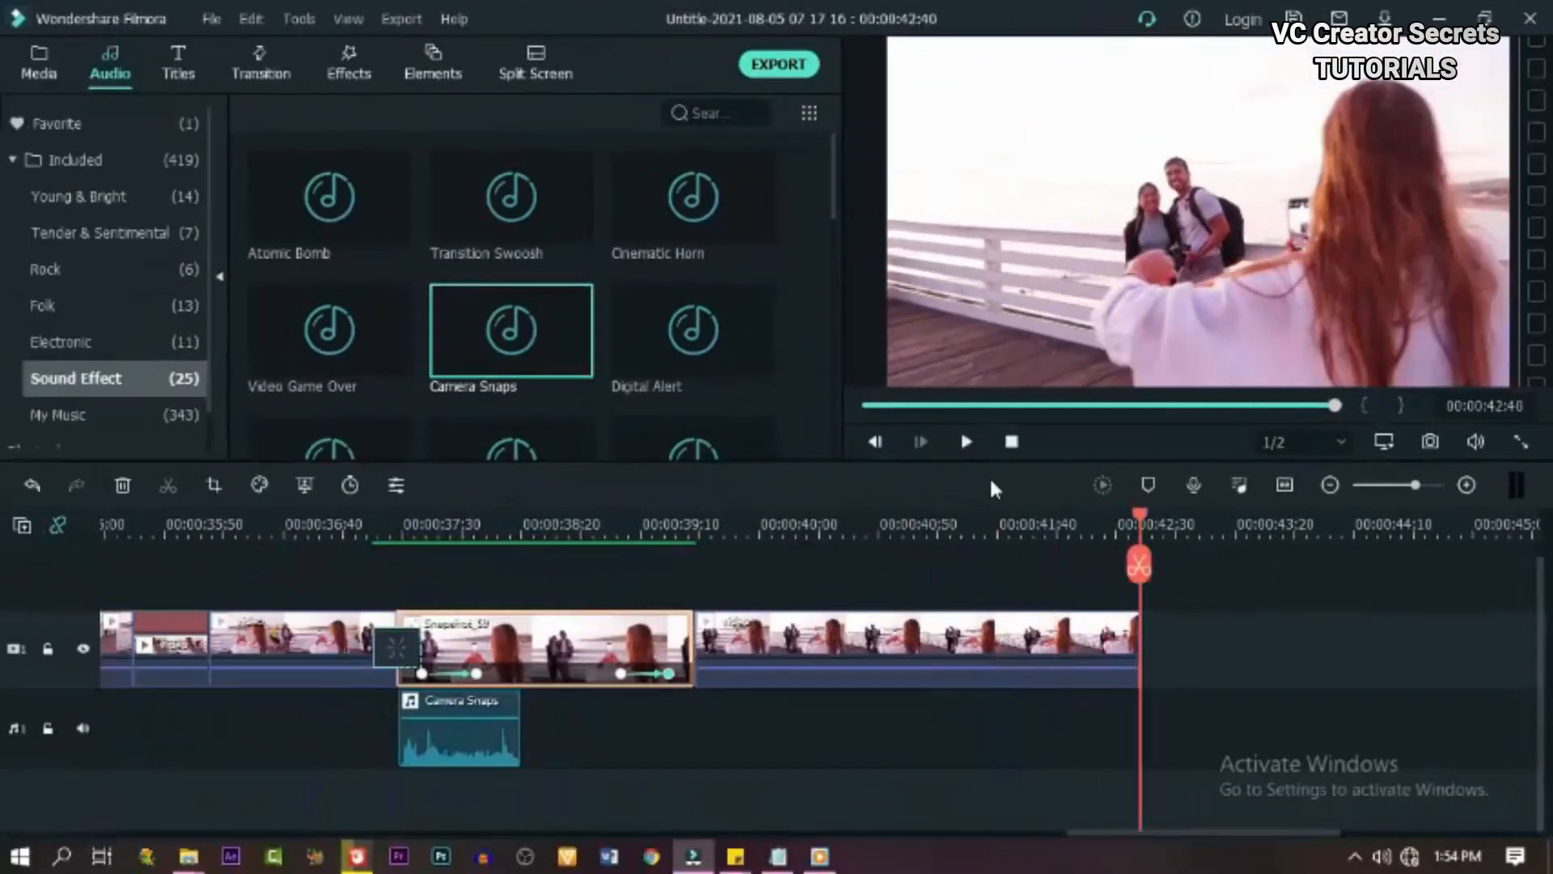
left_click_drag(1169, 836, 219, 836)
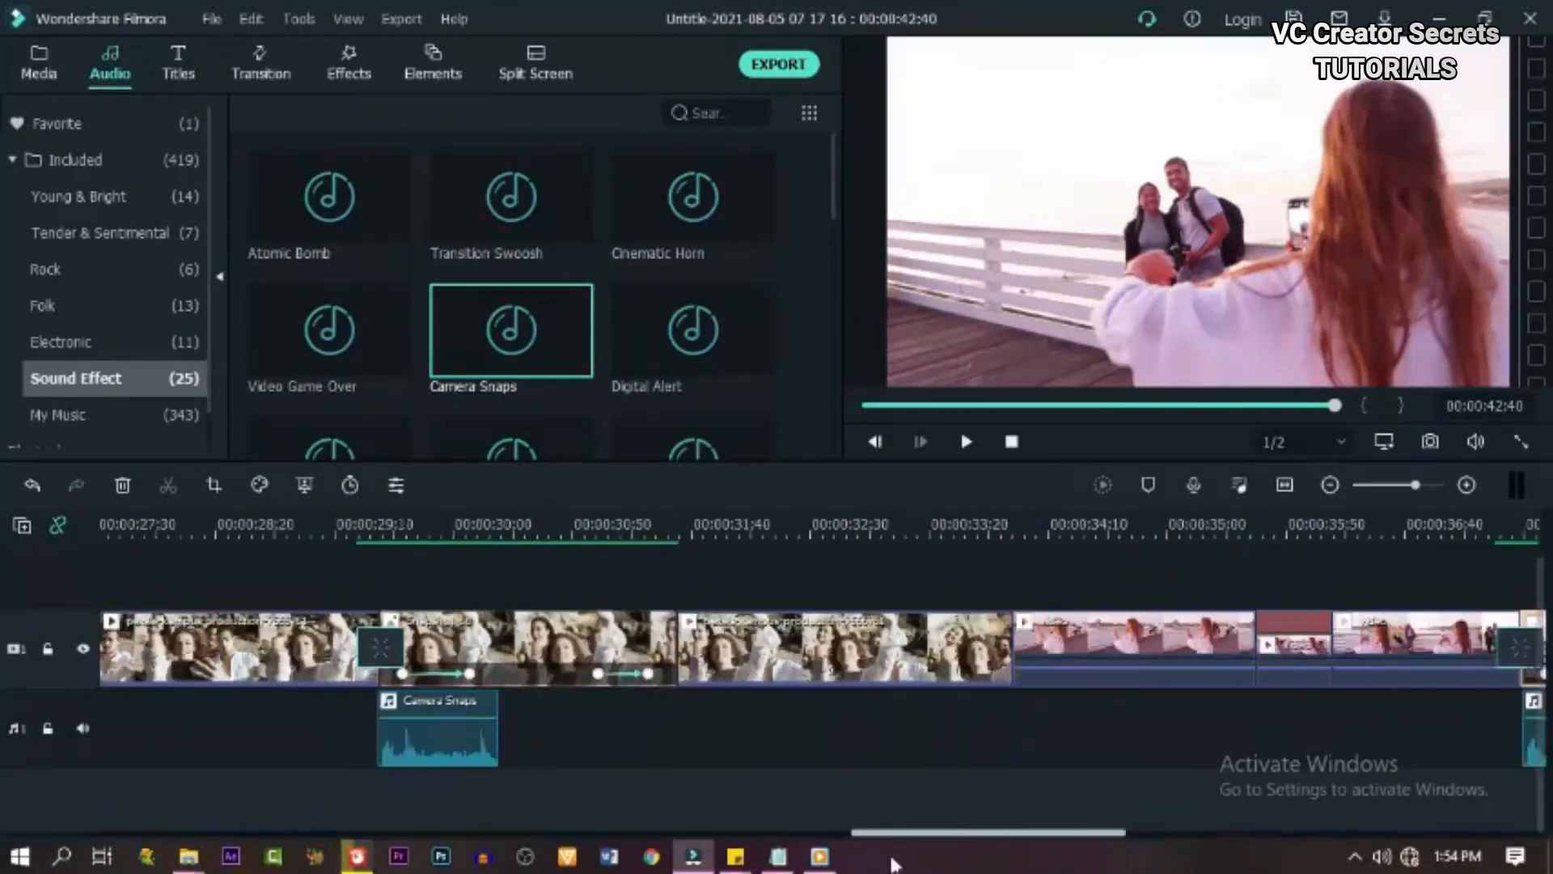
left_click(1289, 489)
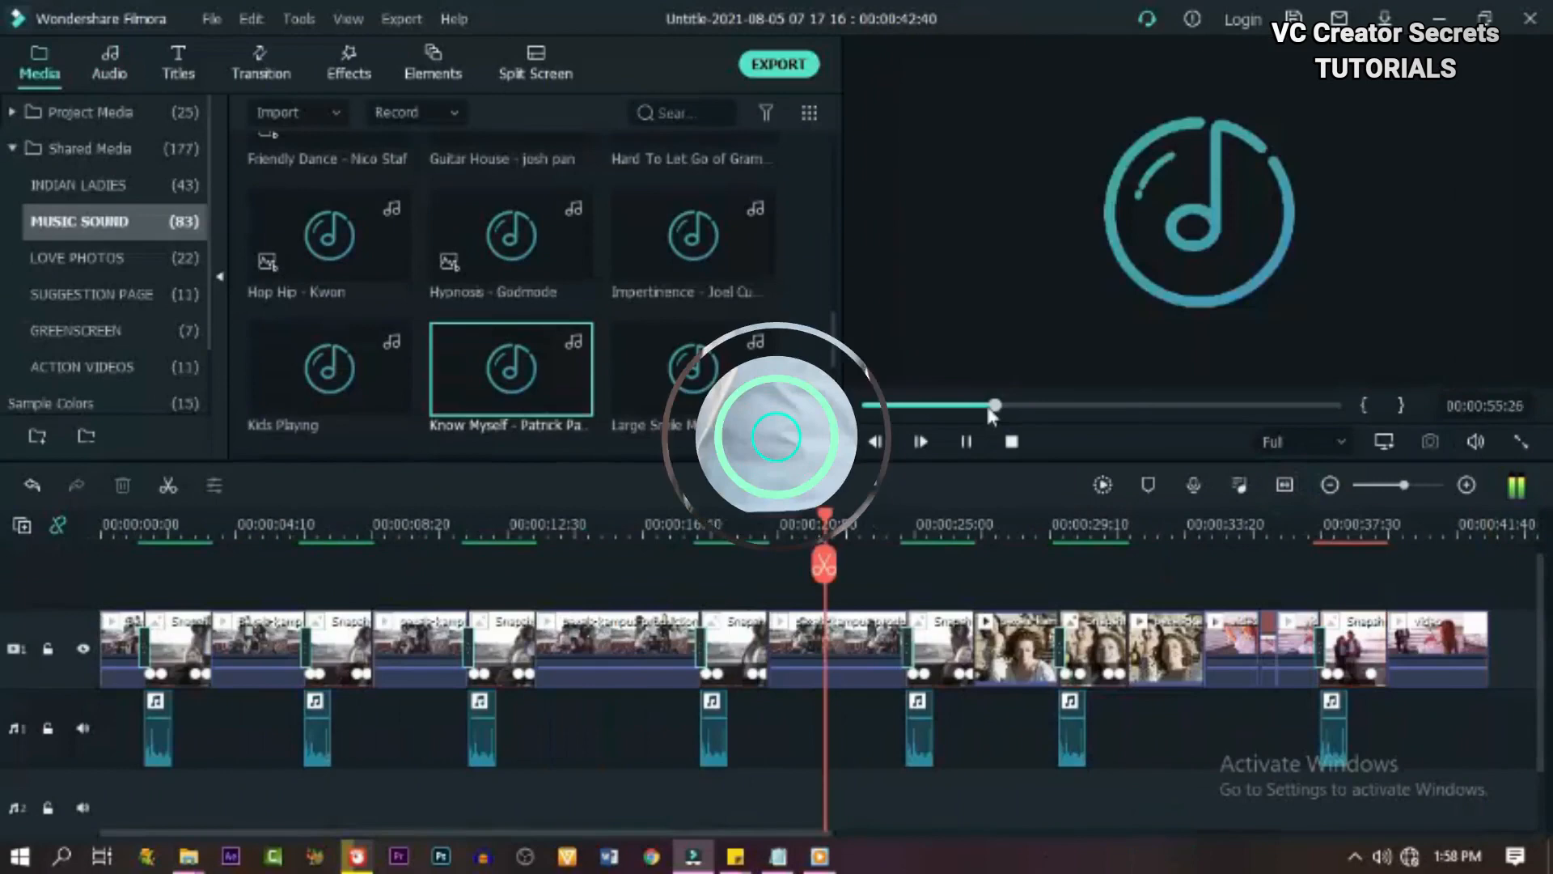